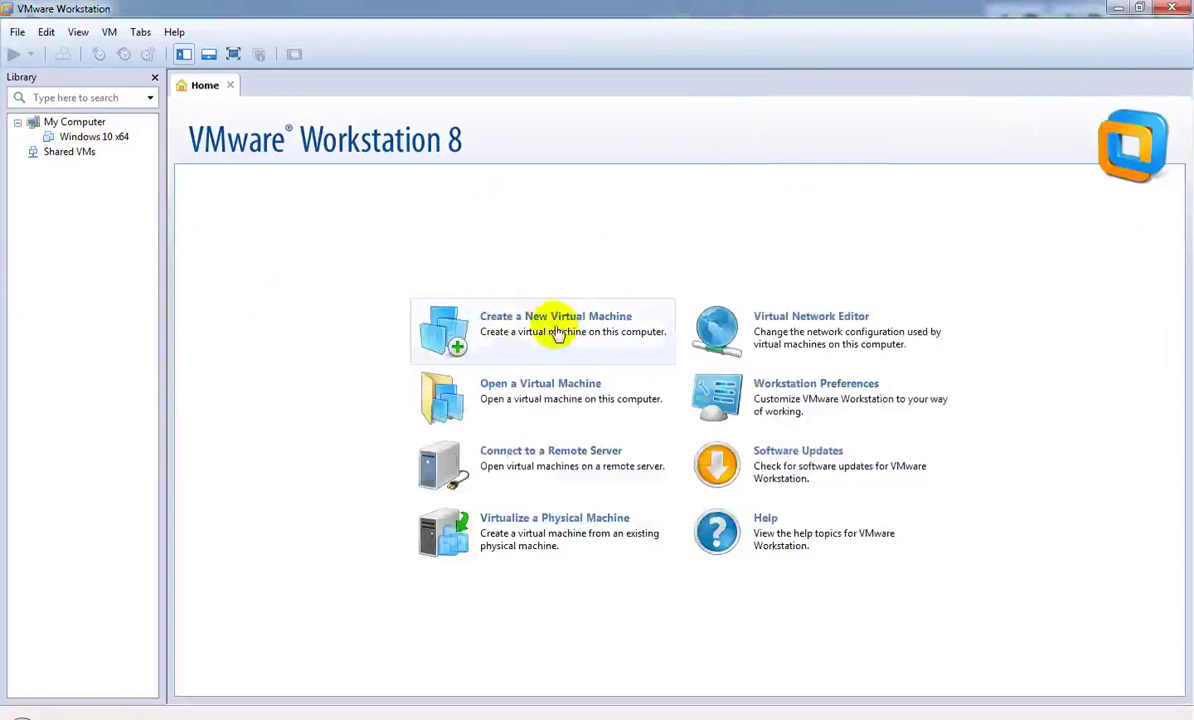
# Start a new typical virtual machine with the operating system installed later, accepting Linux Ubuntu as guest and the default name and location
pyautogui.click(550, 325)
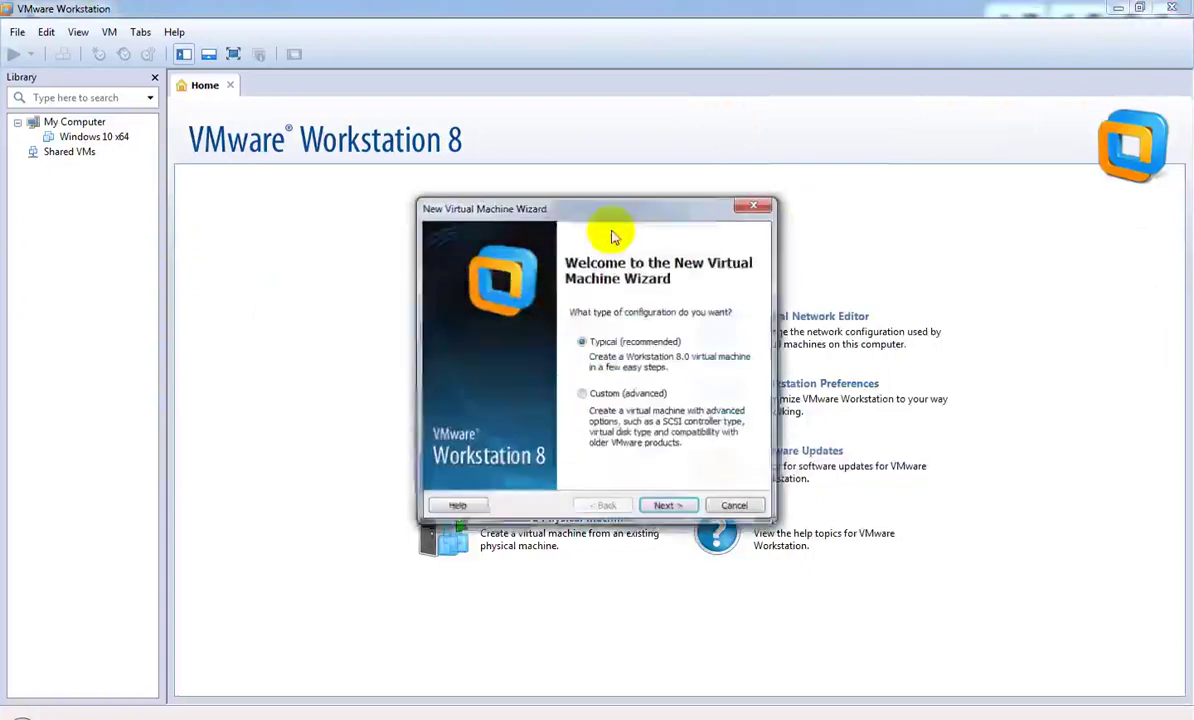
pyautogui.click(666, 507)
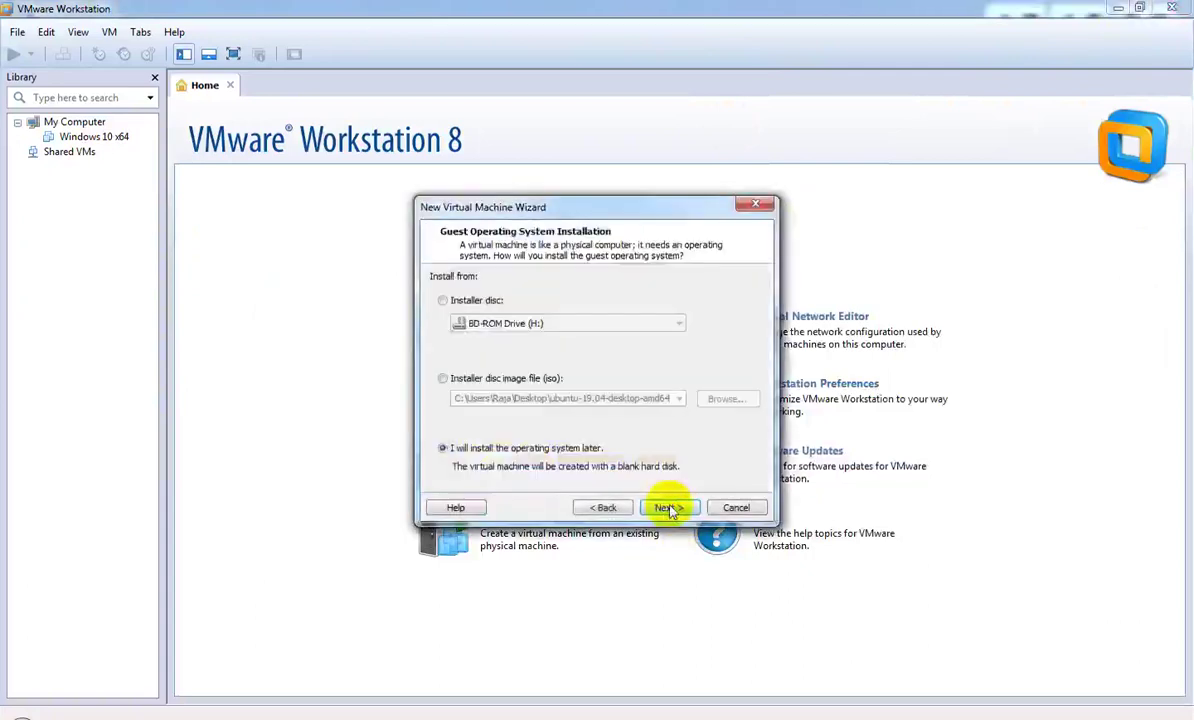
pyautogui.click(669, 509)
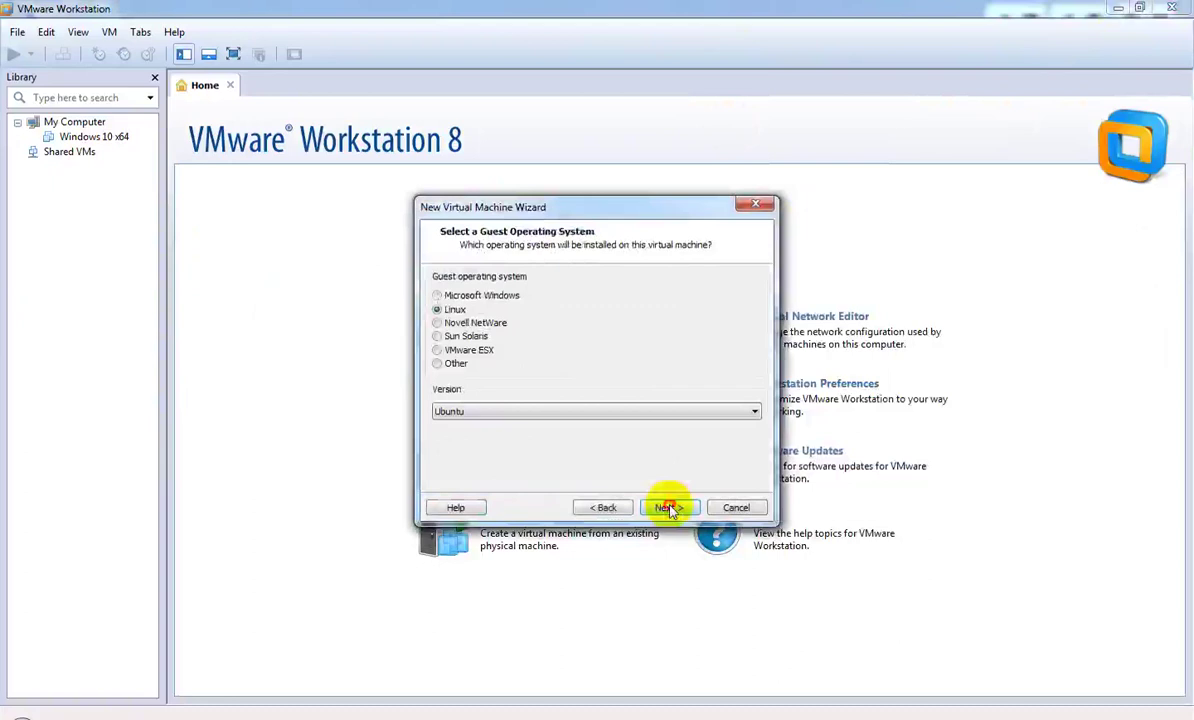
pyautogui.click(669, 509)
pyautogui.click(669, 509)
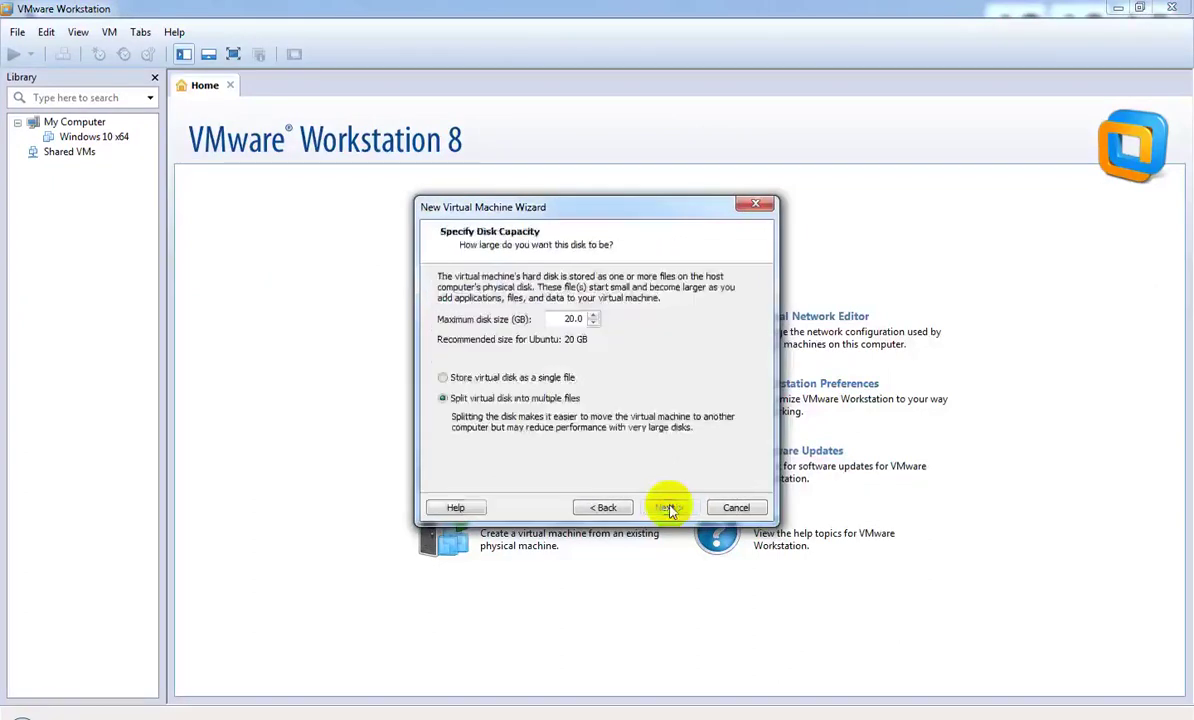
# Set the maximum disk size to 60 GB and store the virtual disk as a single file
pyautogui.click(509, 382)
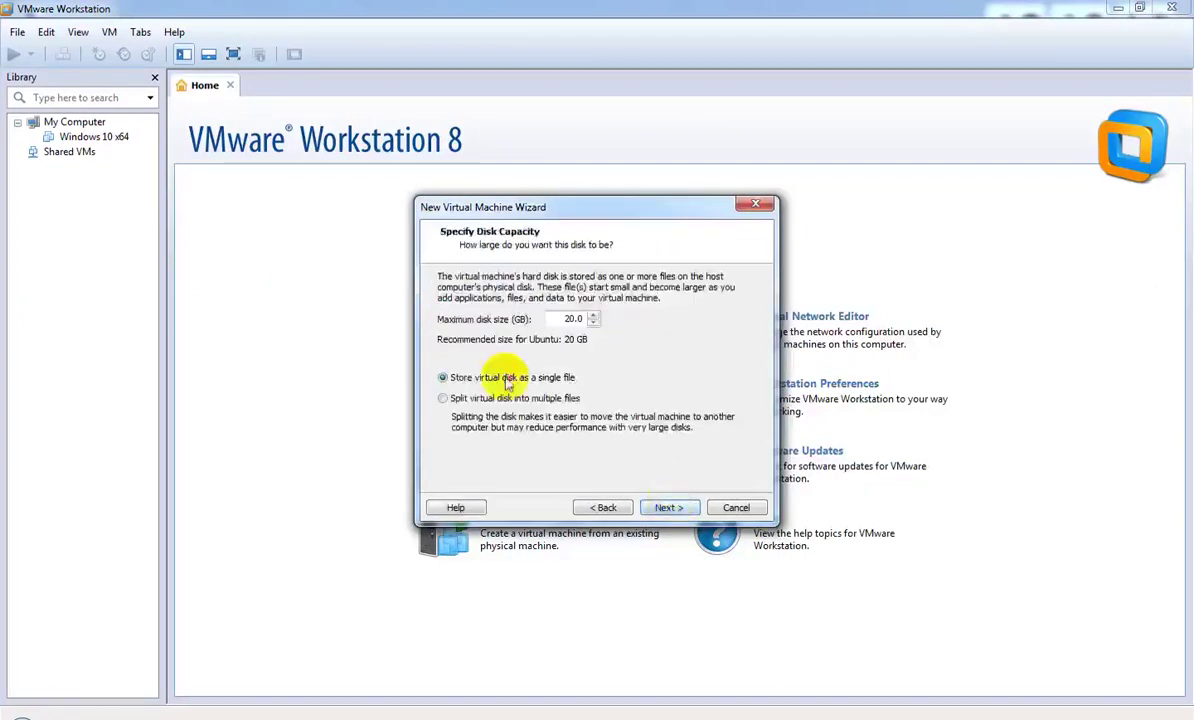
pyautogui.click(567, 318)
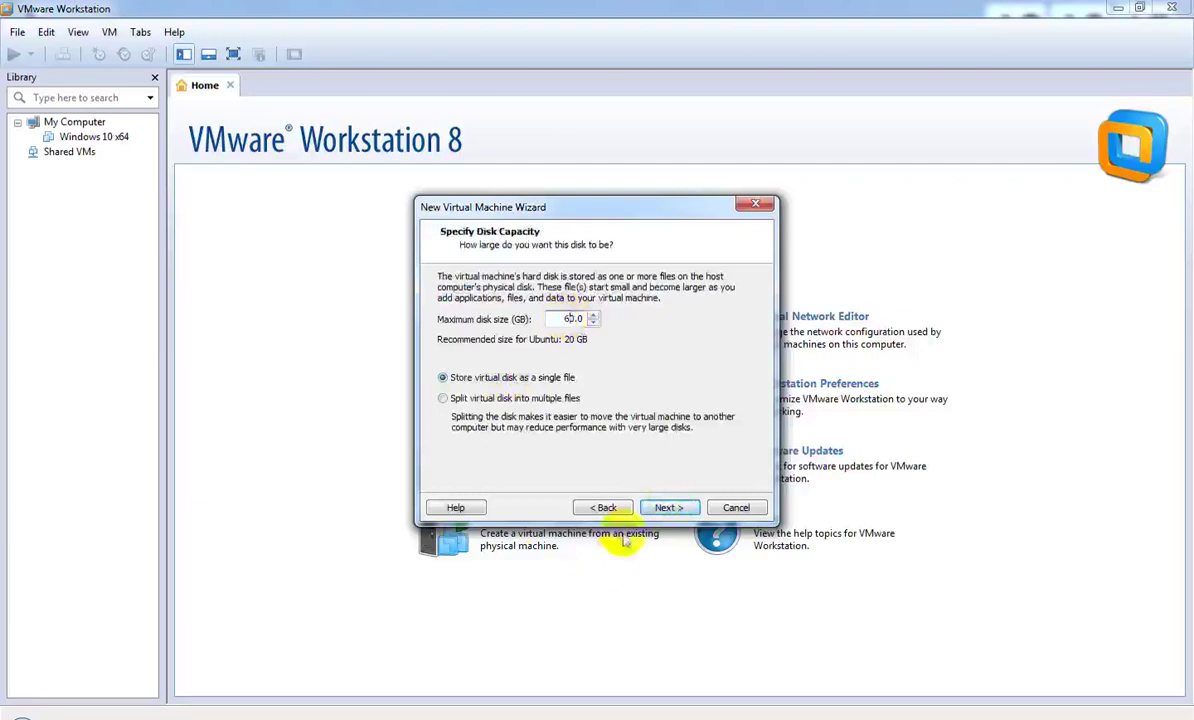
pyautogui.click(664, 509)
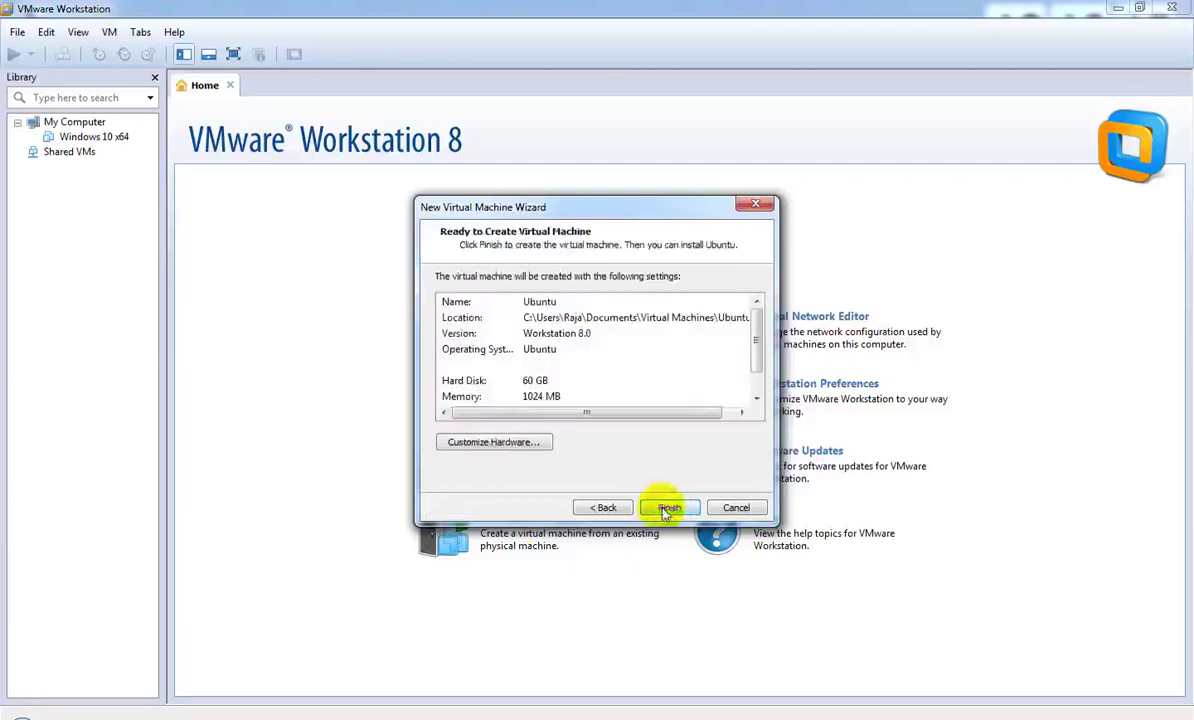
# Customize the virtual machine's hardware by removing the floppy drive
pyautogui.click(460, 441)
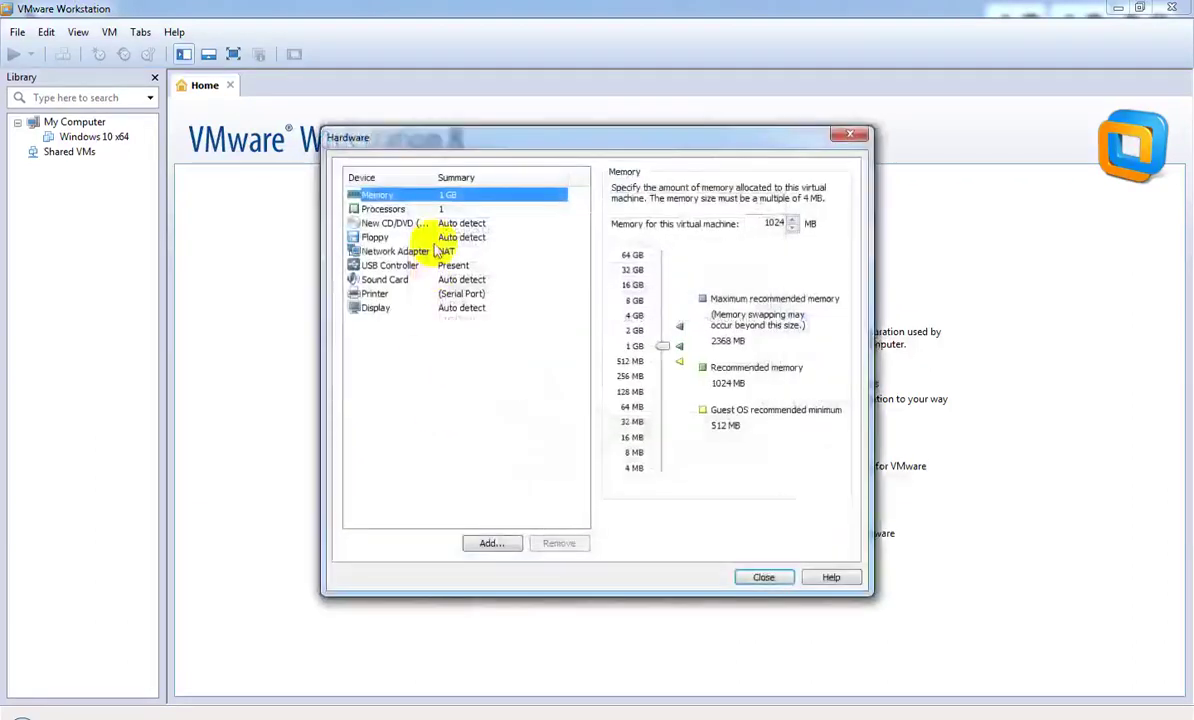
pyautogui.click(440, 237)
pyautogui.click(560, 543)
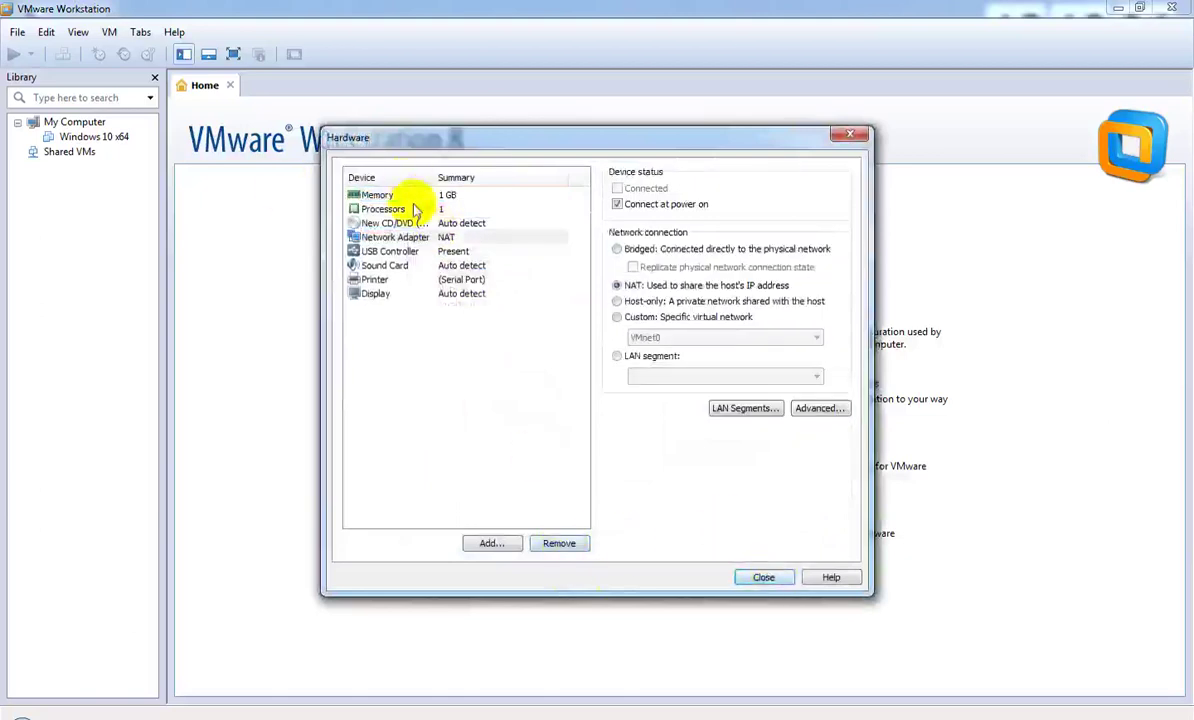
# Give the virtual machine 2048 MB of memory and 2 cores per processor, and finish creating it
pyautogui.click(377, 195)
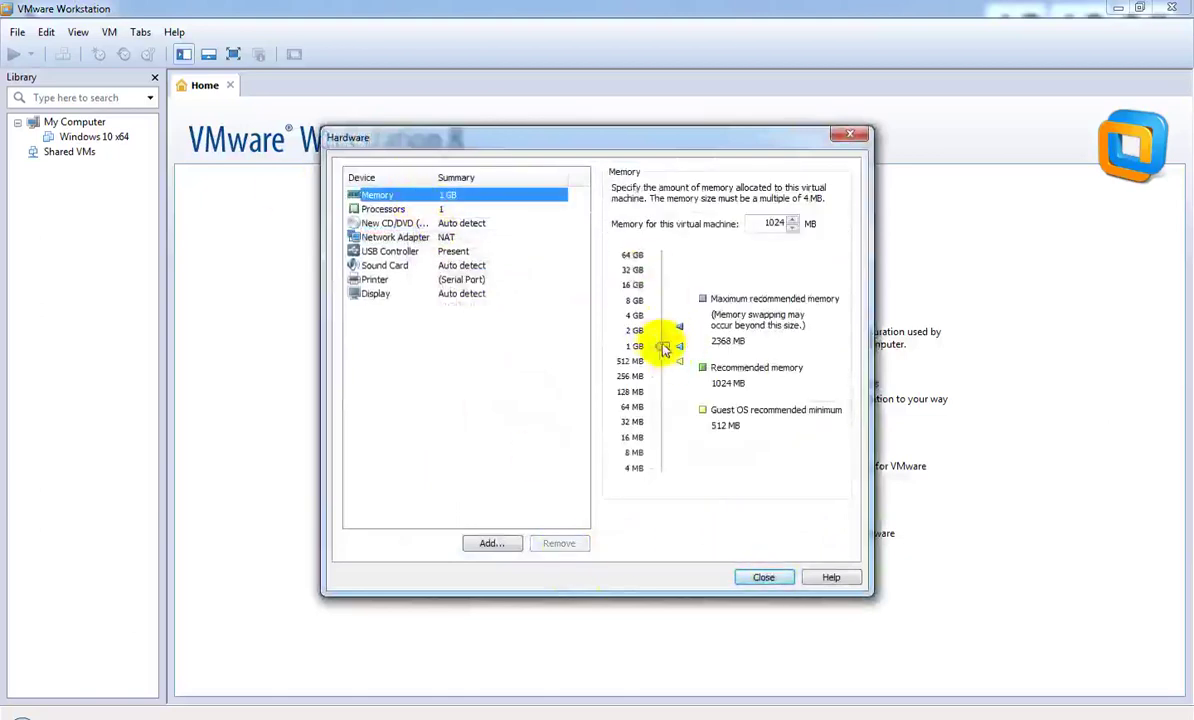
pyautogui.moveTo(663, 348); pyautogui.dragTo(661, 331)
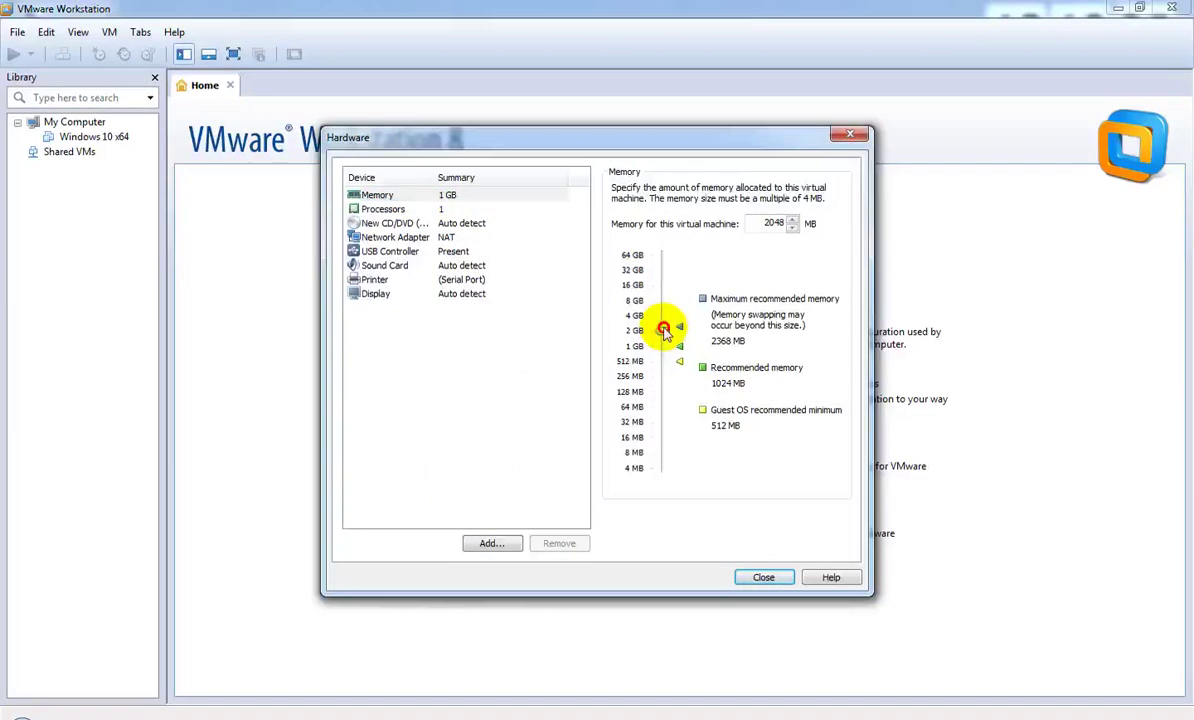
pyautogui.click(382, 210)
pyautogui.click(795, 211)
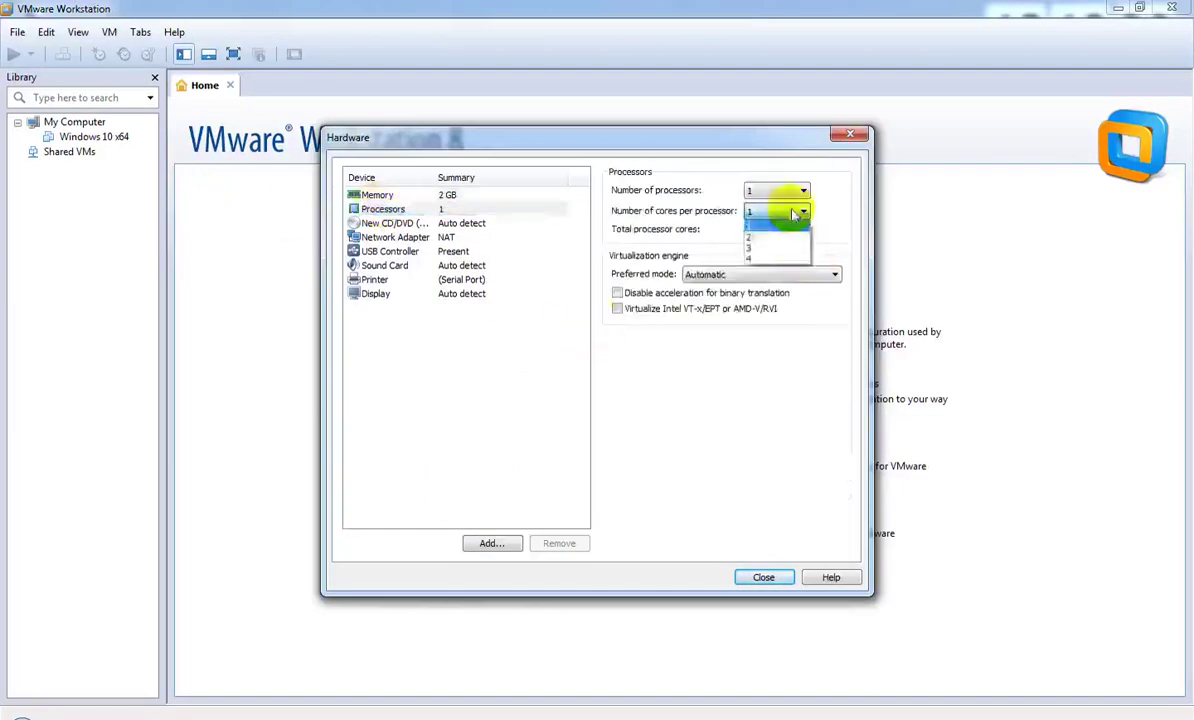
pyautogui.click(785, 238)
pyautogui.click(765, 575)
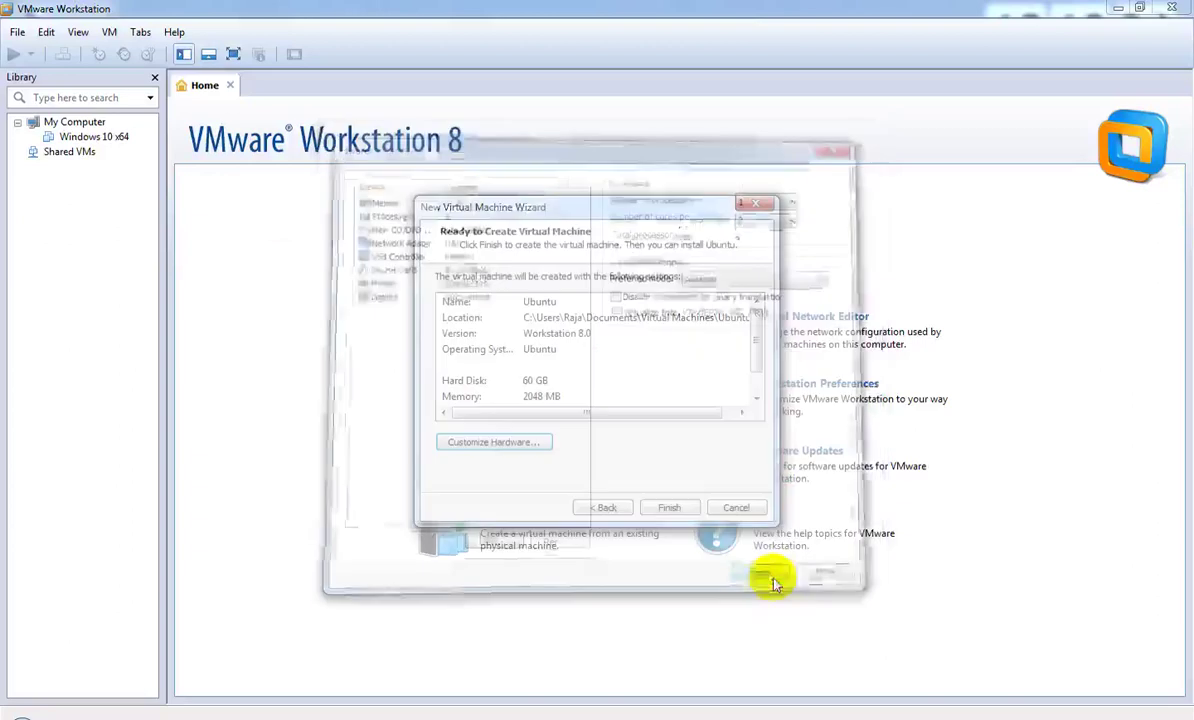
pyautogui.click(677, 508)
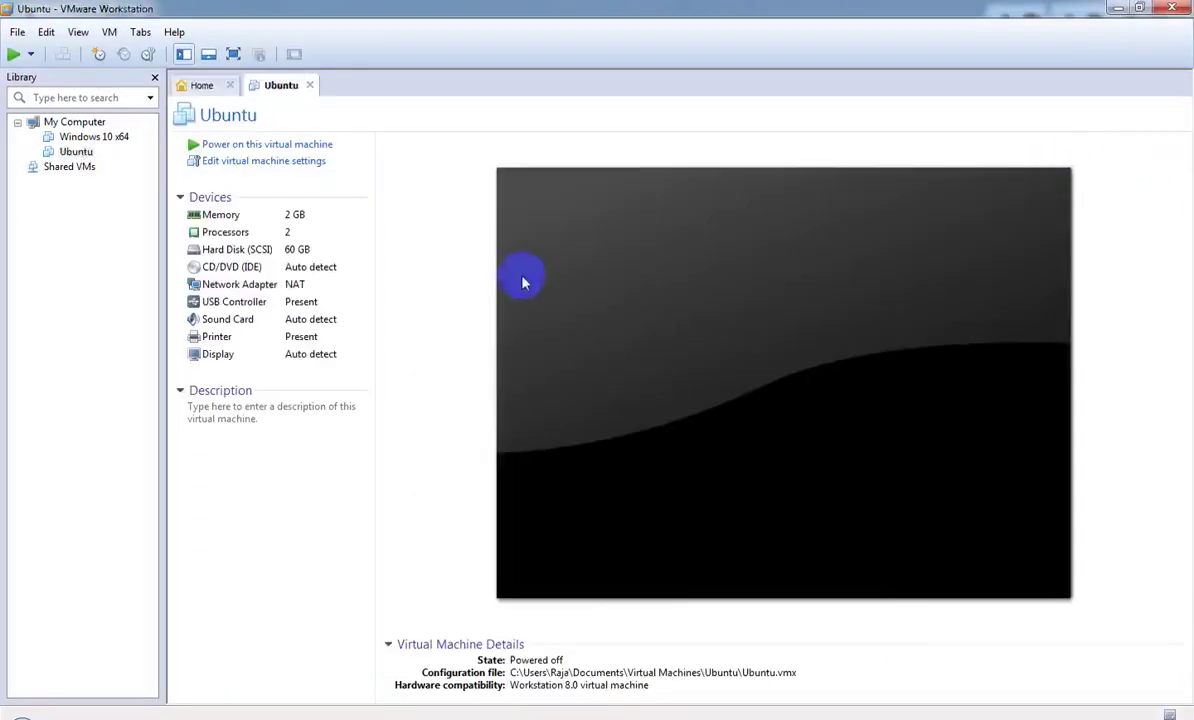
# Set the Ubuntu machine's CD/DVD drive to use the image file ubuntu-19.04-desktop-amd64.iso from the Desktop
pyautogui.click(268, 267)
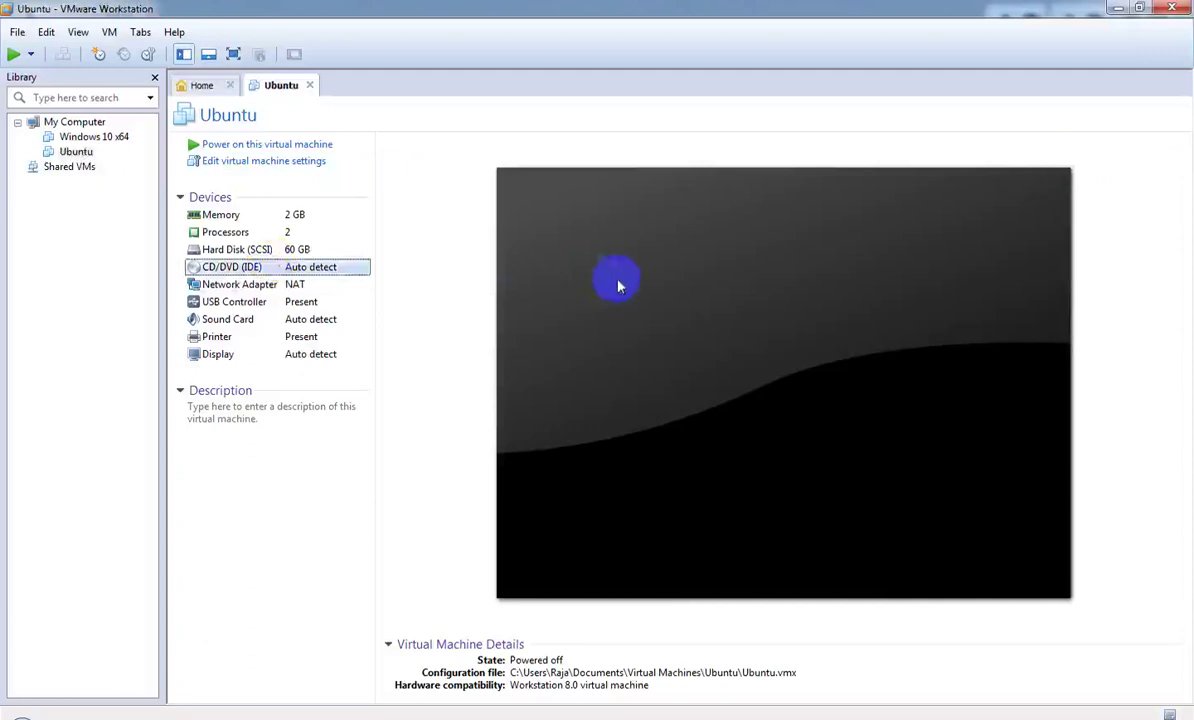
pyautogui.click(619, 295)
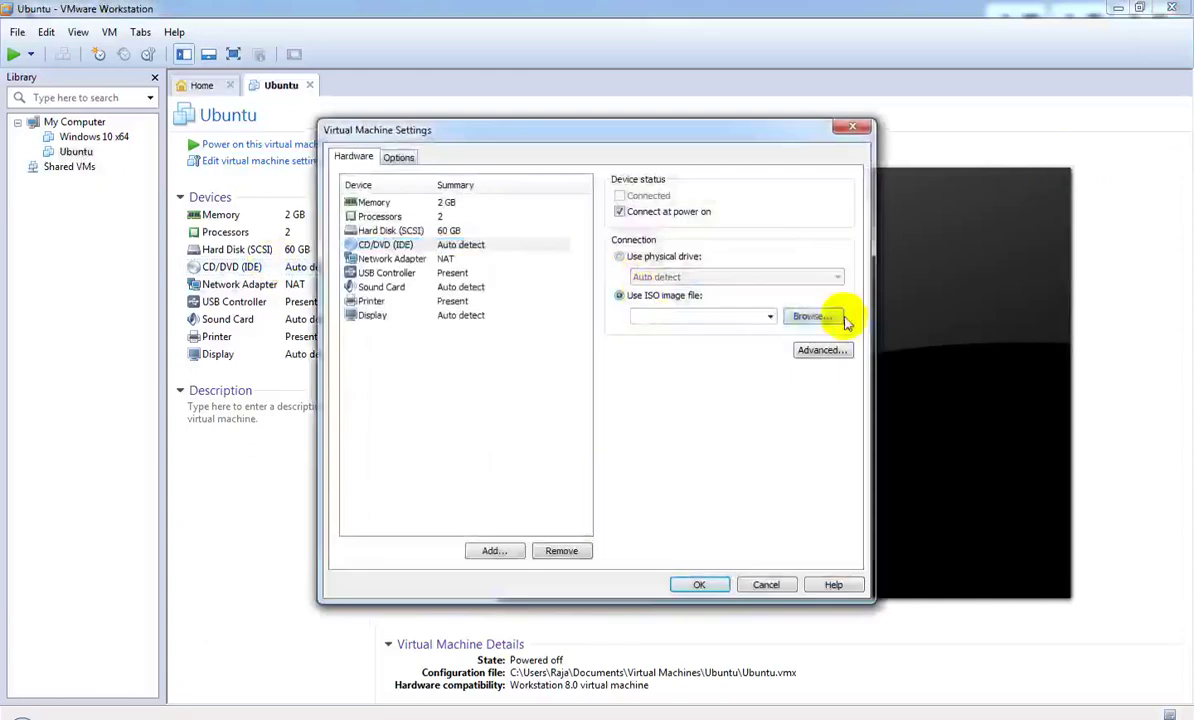
pyautogui.click(808, 317)
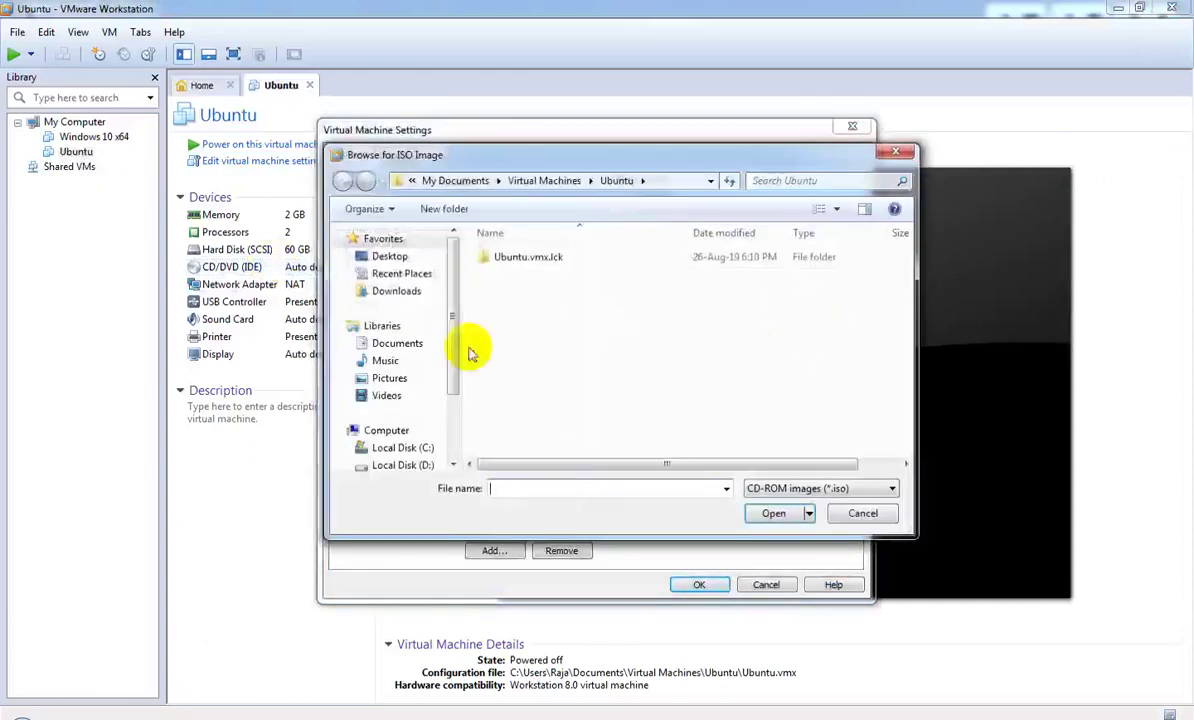
pyautogui.click(368, 256)
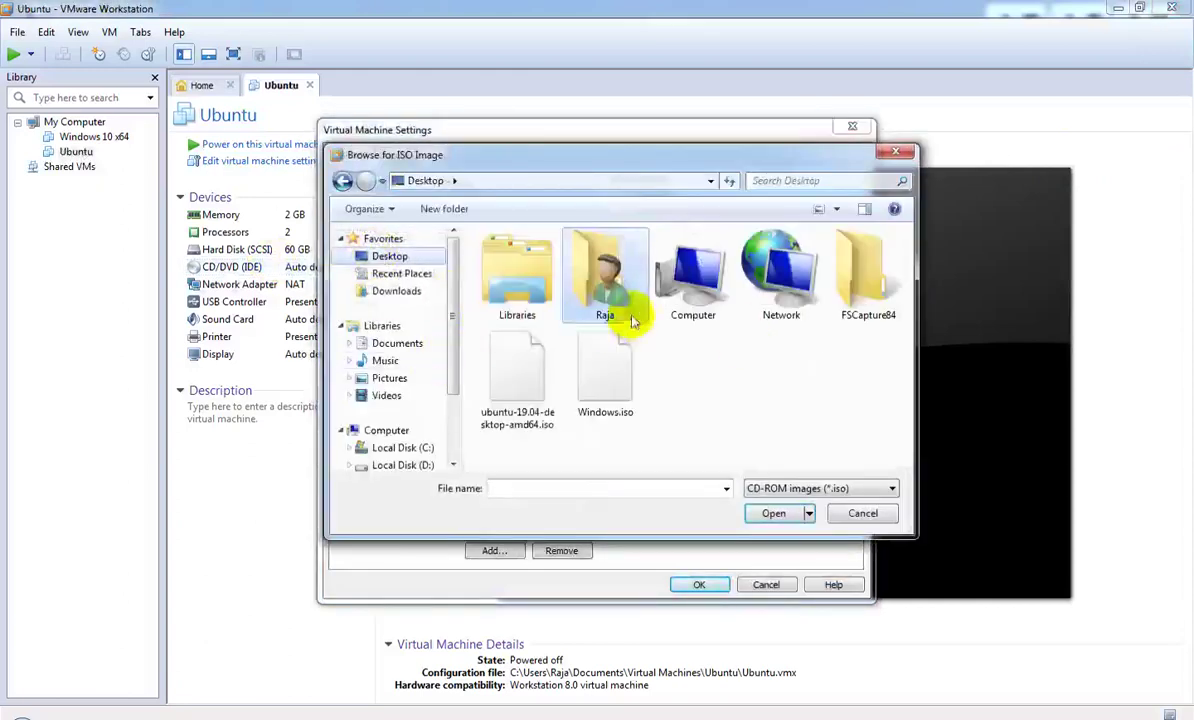
pyautogui.click(537, 388)
pyautogui.click(762, 513)
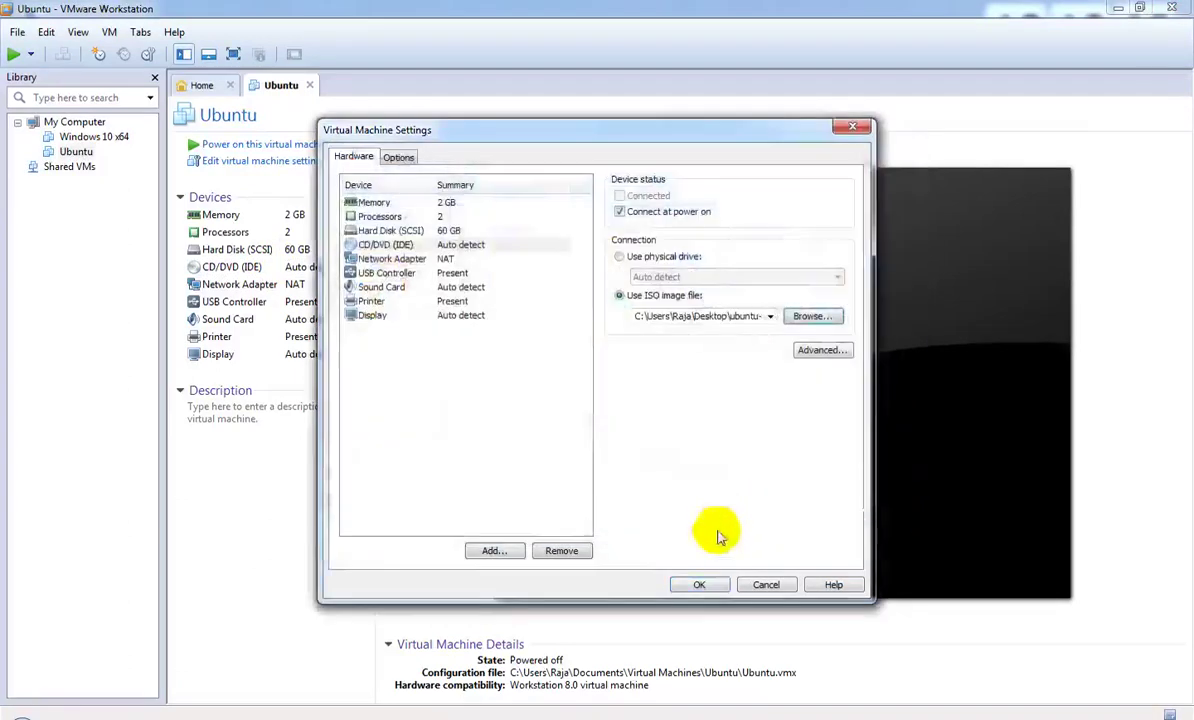
pyautogui.click(712, 586)
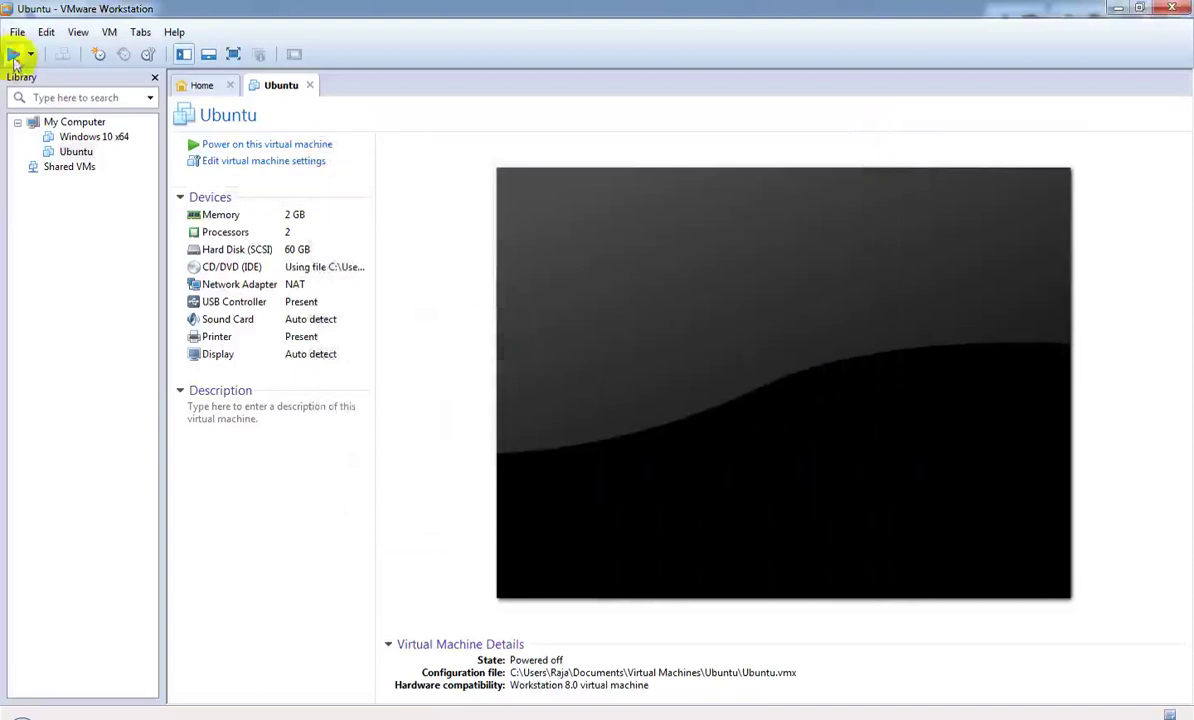
# Power on the Ubuntu virtual machine, dismissing the installation hint, and choose to install Ubuntu in English
pyautogui.click(676, 407)
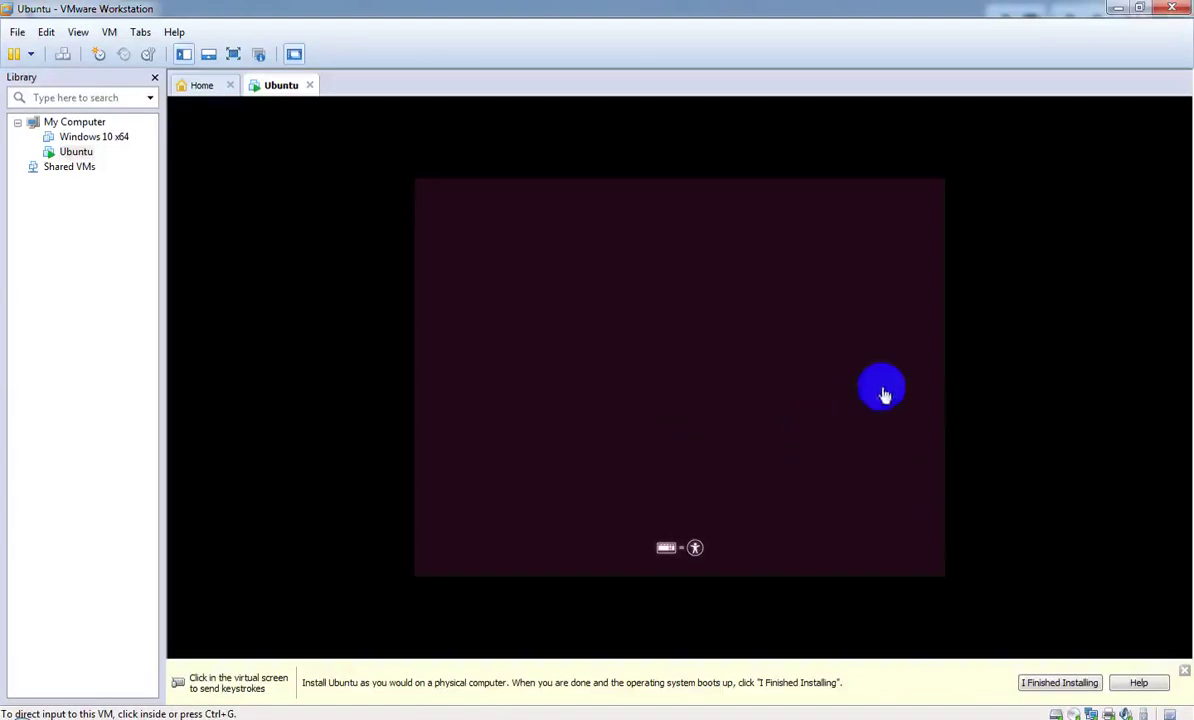
pyautogui.click(1184, 670)
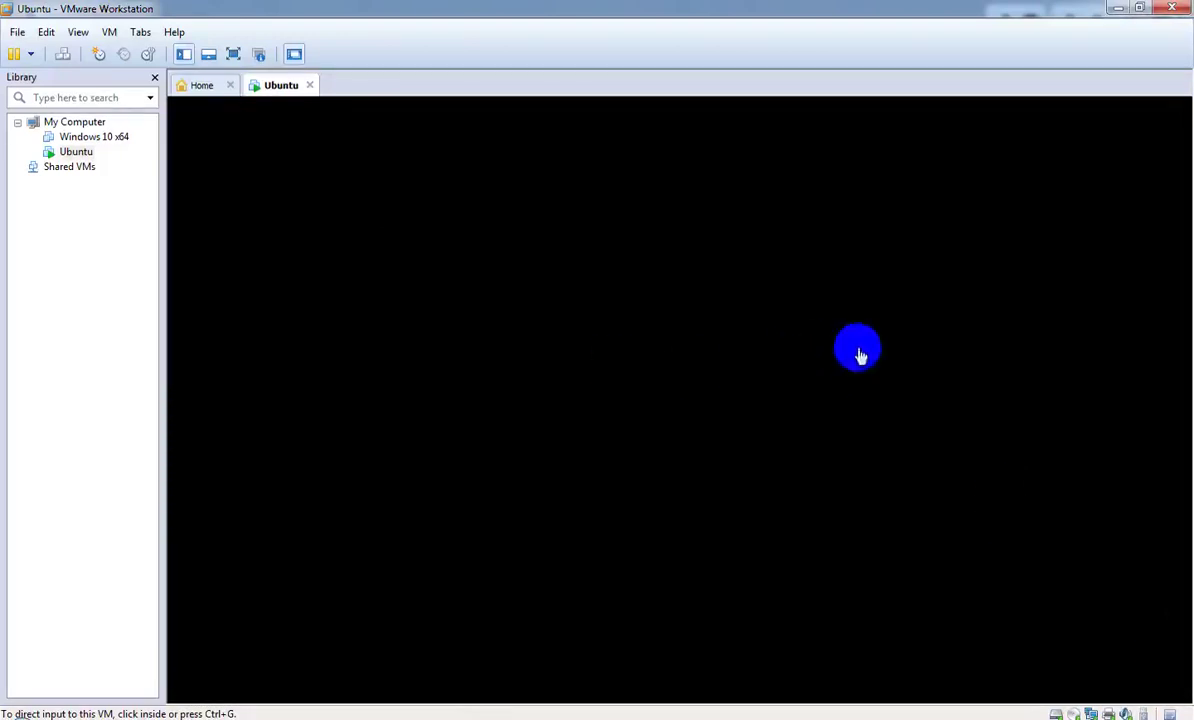
pyautogui.click(858, 348)
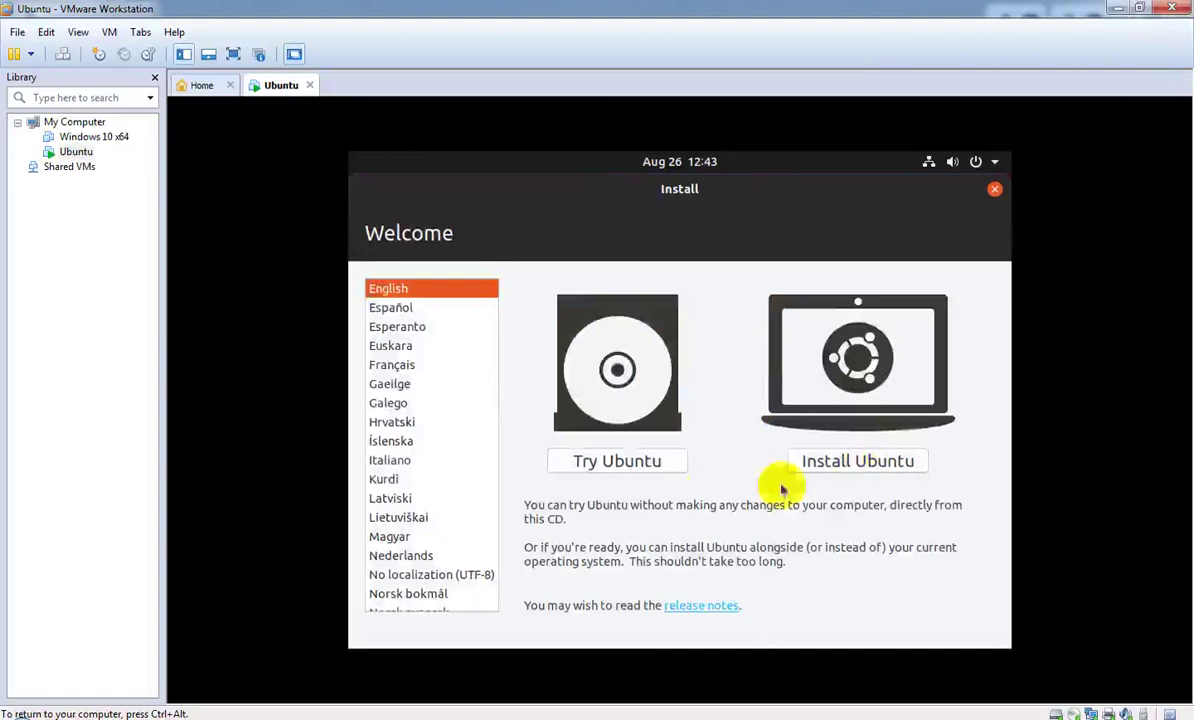
pyautogui.click(848, 466)
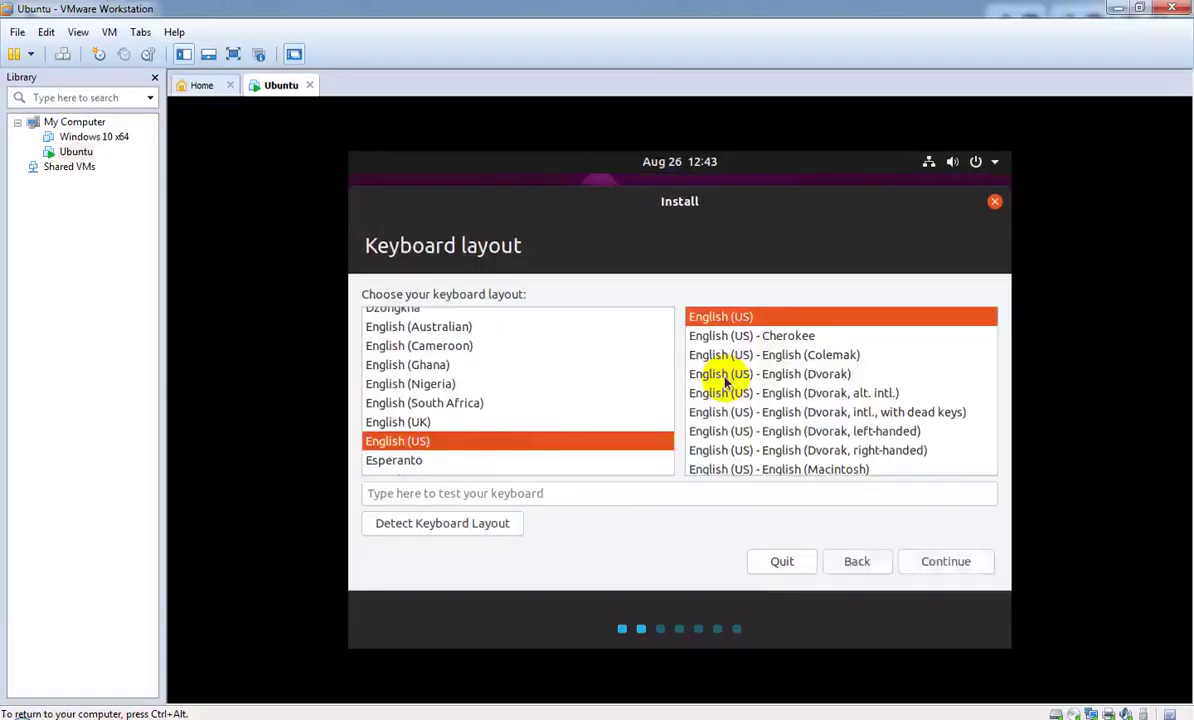
# Test the keyboard with "ss", clear the test text, and continue with the English (US) layout
pyautogui.click(664, 494)
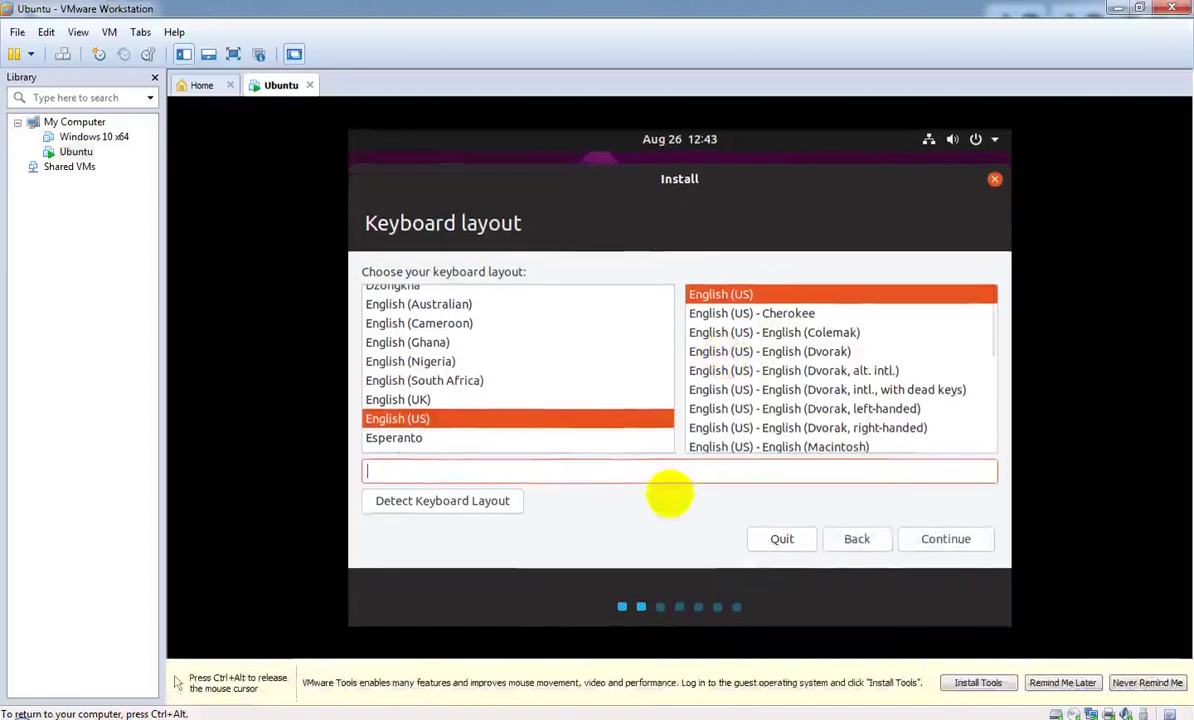
pyautogui.write('ss')
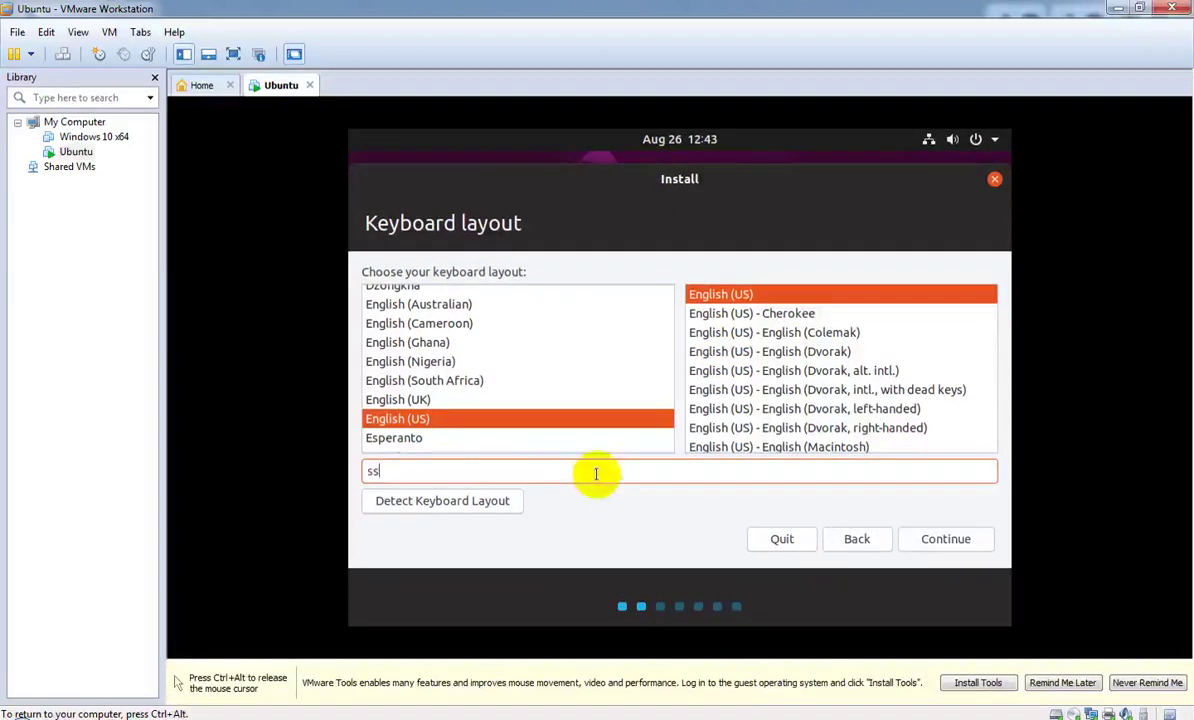
pyautogui.press('BackSpace')
pyautogui.press('BackSpace')
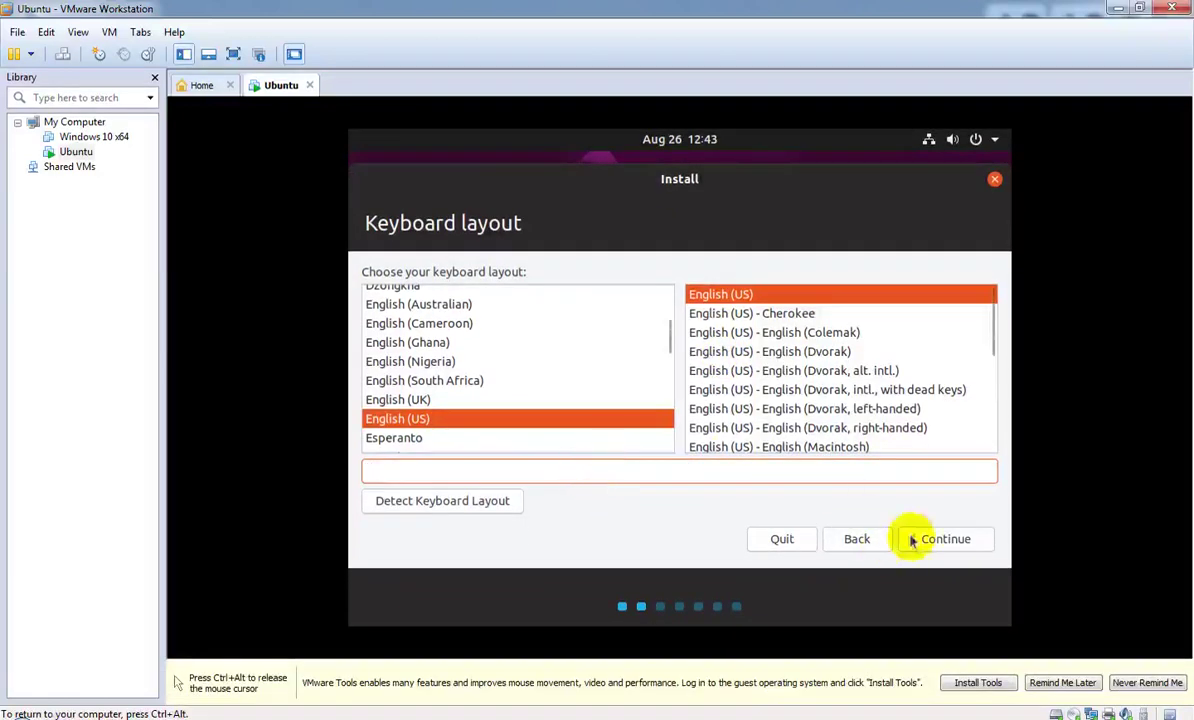
pyautogui.click(962, 548)
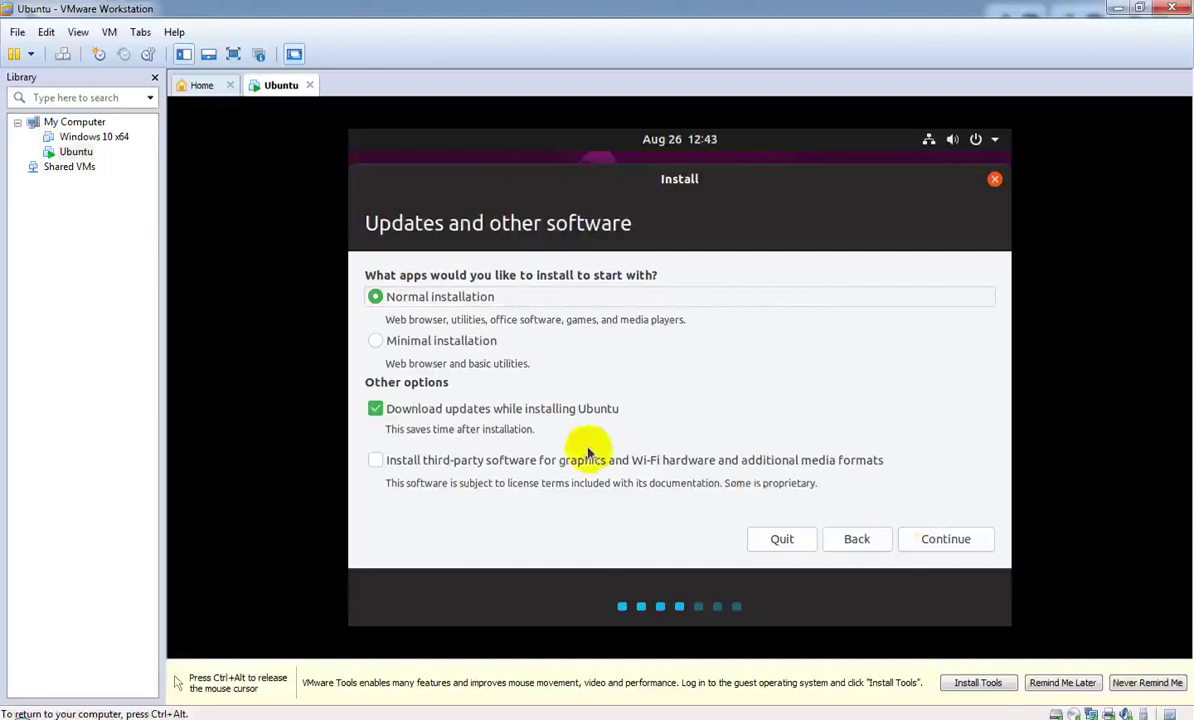
# Choose a minimal installation without downloading updates, and confirm erasing the disk and writing the partition changes
pyautogui.click(375, 408)
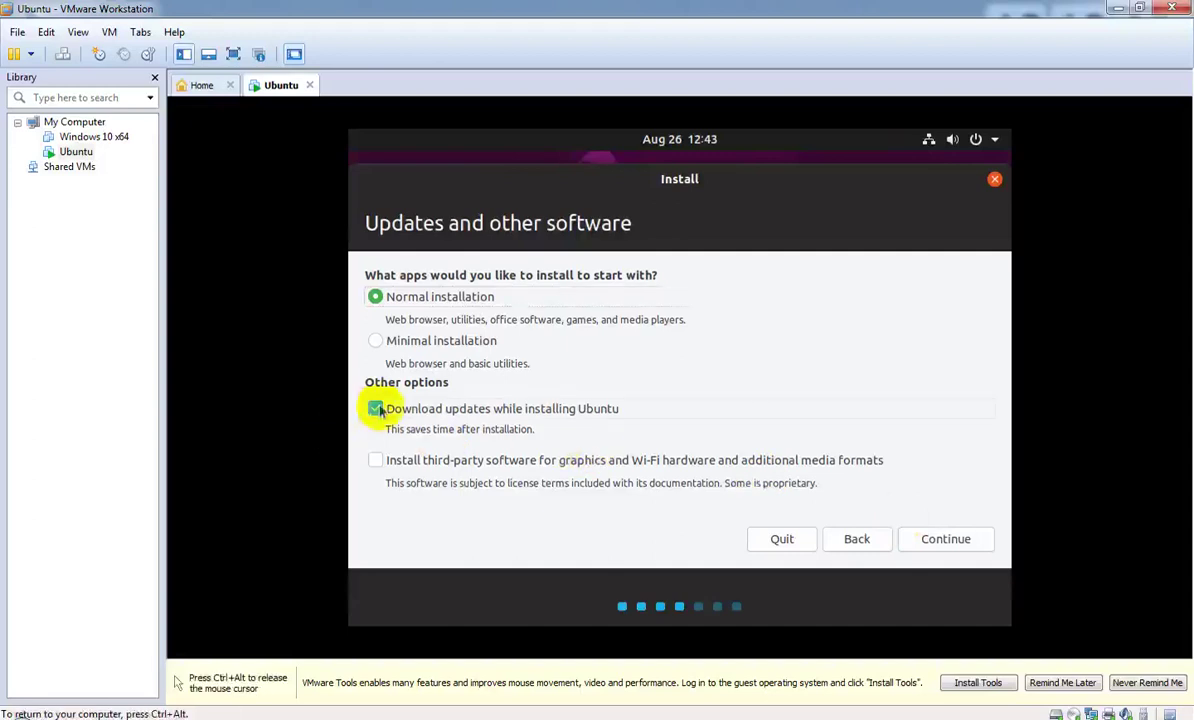
pyautogui.click(376, 343)
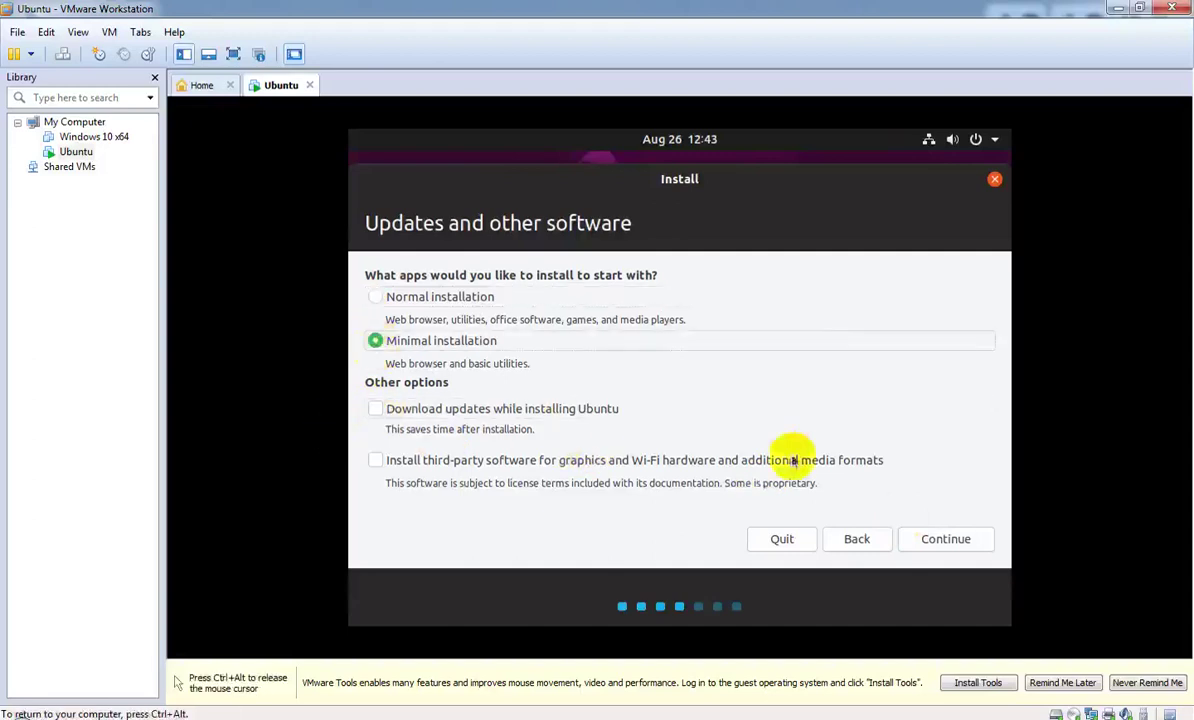
pyautogui.click(945, 539)
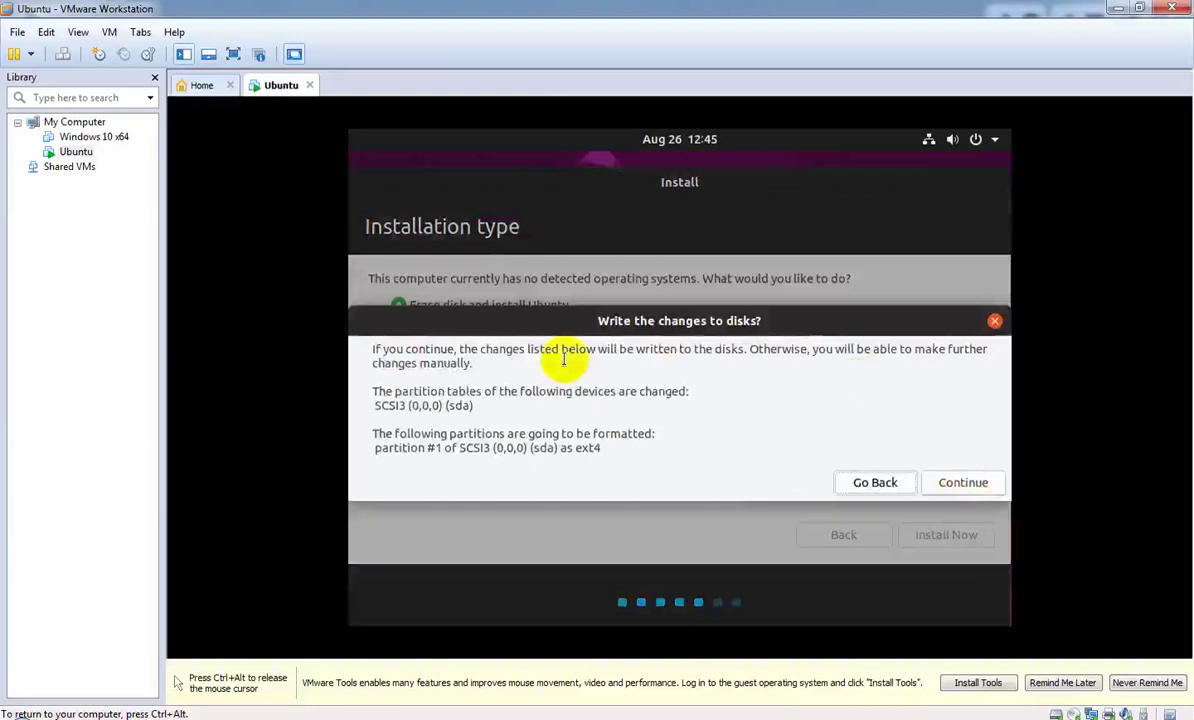
pyautogui.click(963, 483)
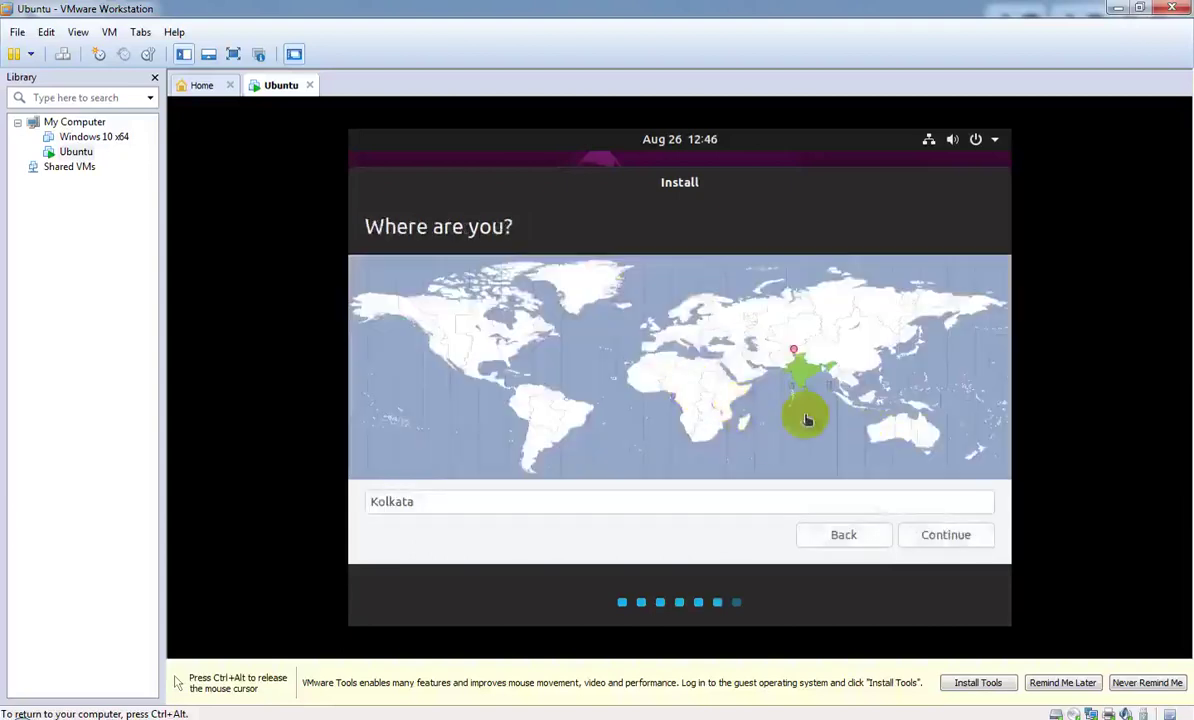
# Accept Kolkata as the location and enter the user's name for the new account
pyautogui.click(945, 540)
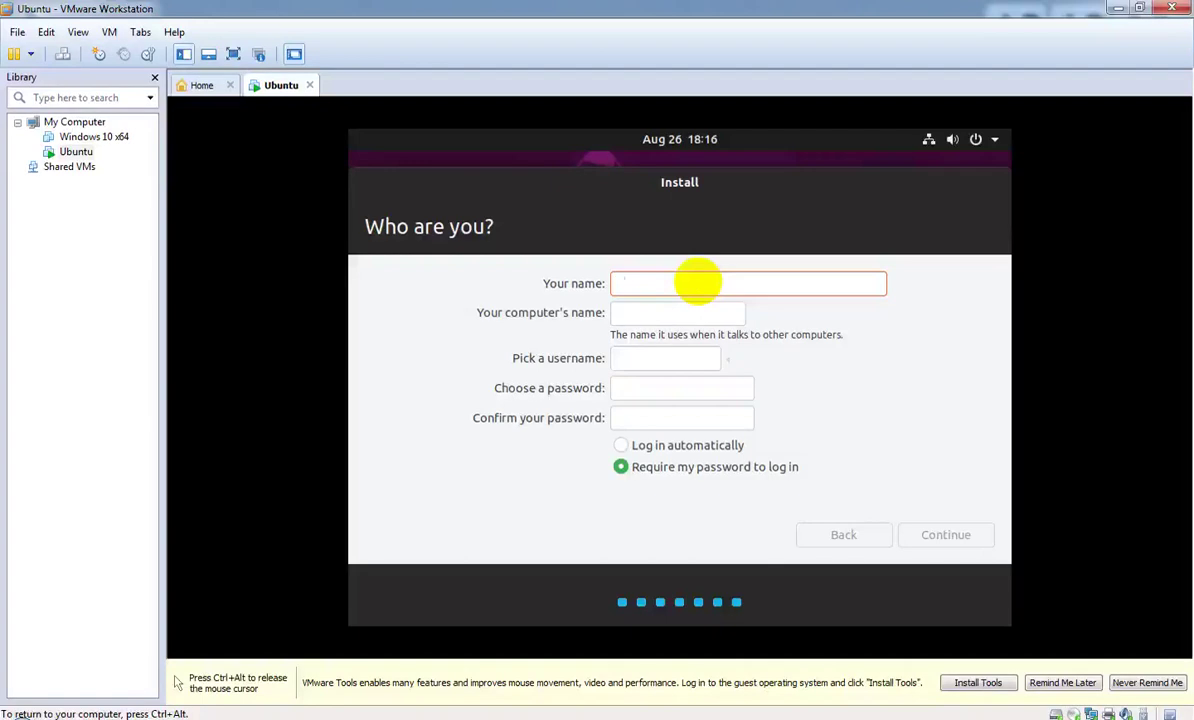
pyautogui.write('Arna')
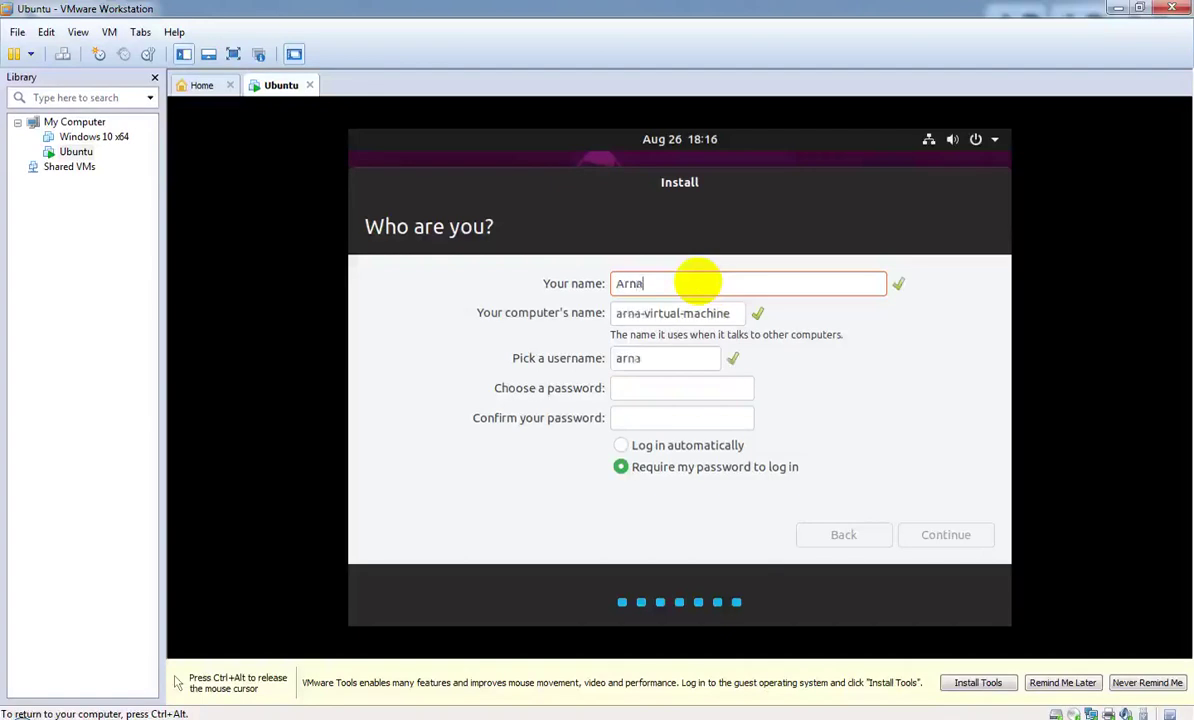
pyautogui.write('b')
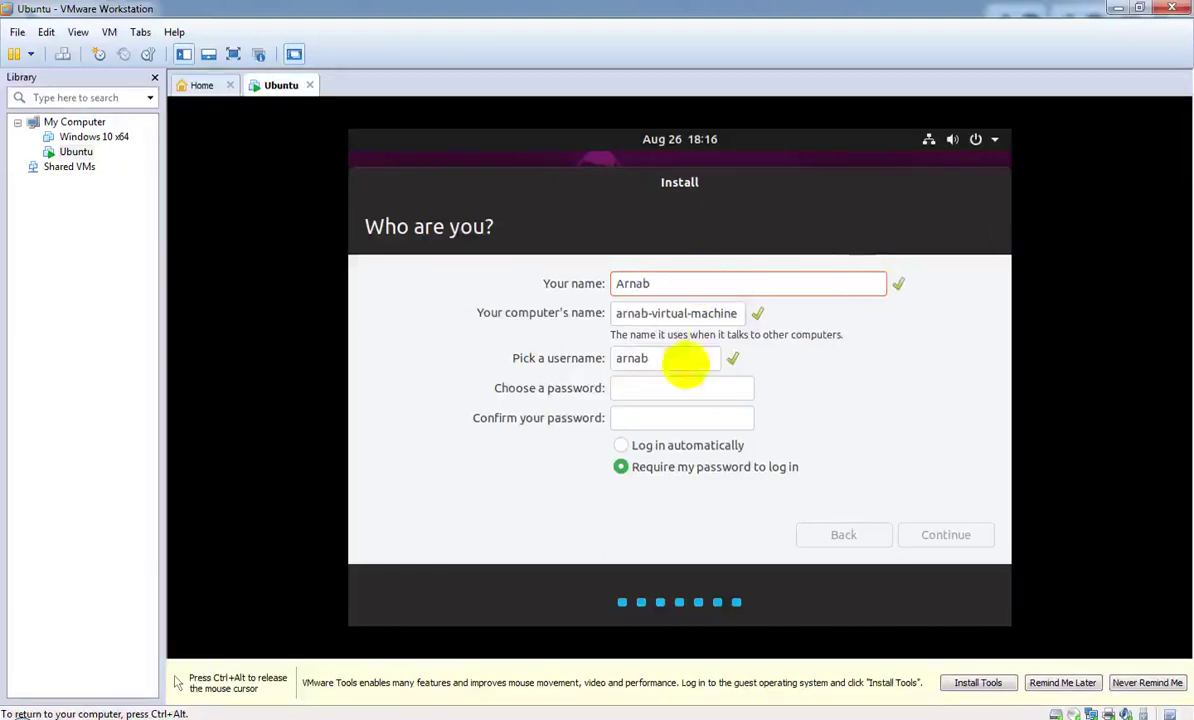
# Replace the suggested computer name with "User"
pyautogui.click(740, 315)
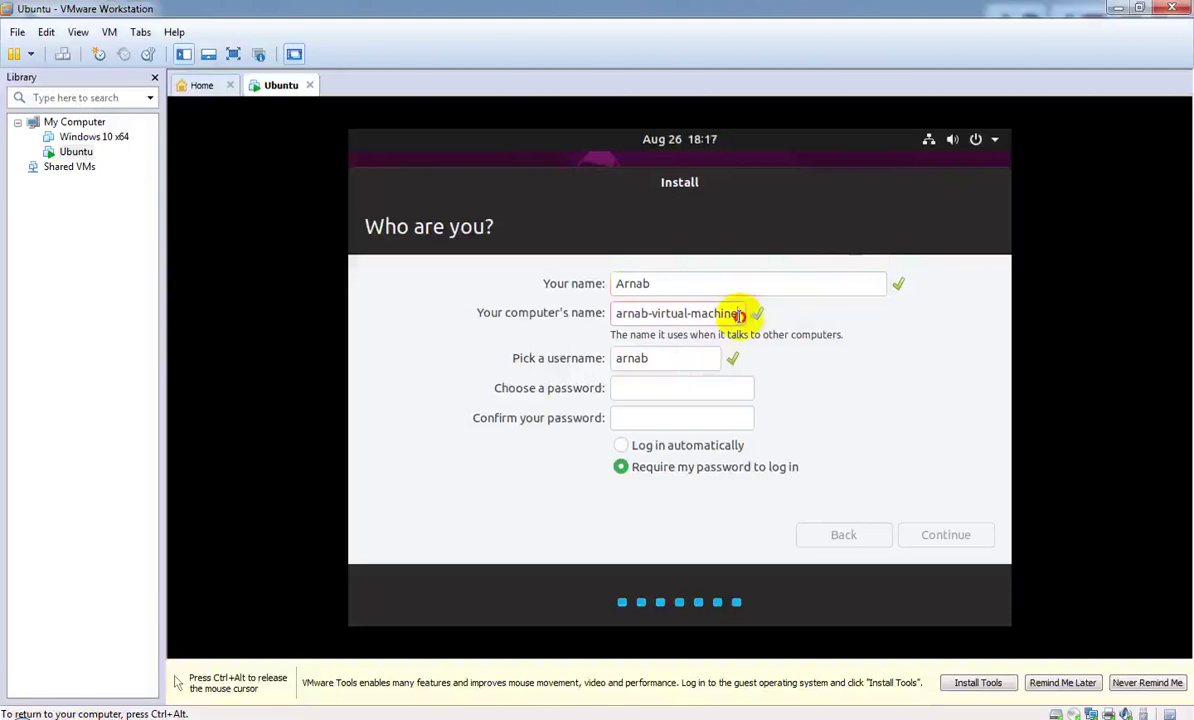
pyautogui.moveTo(725, 312); pyautogui.dragTo(608, 312)
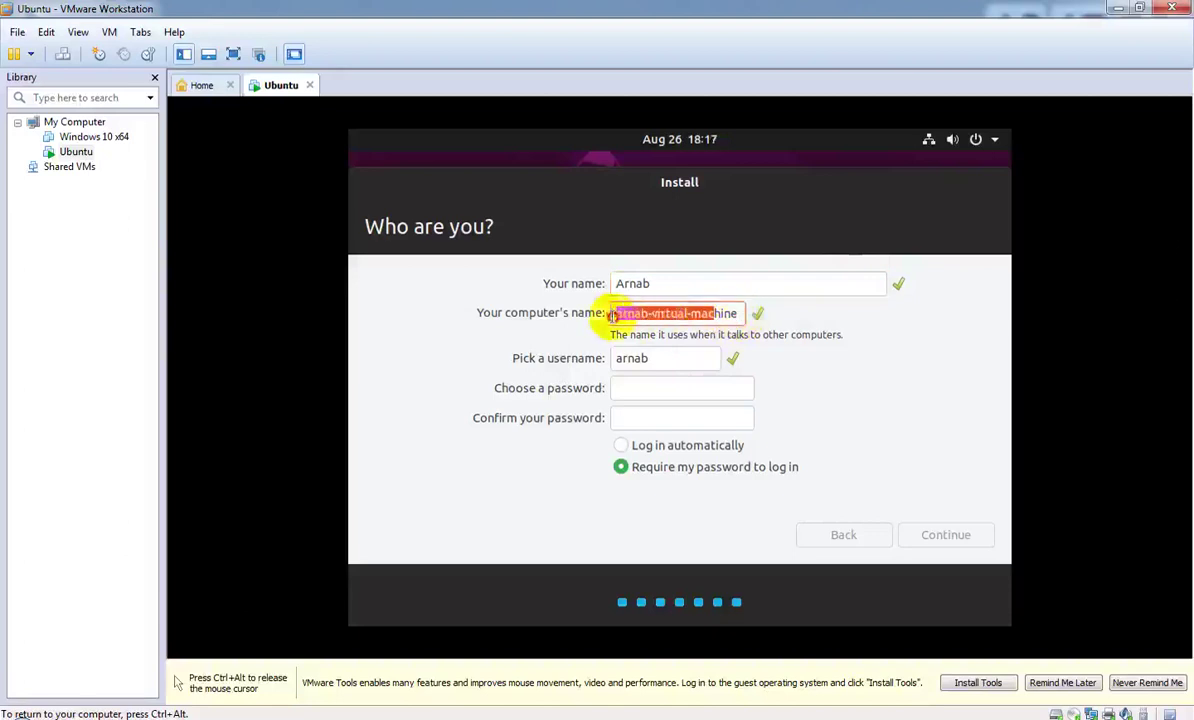
pyautogui.moveTo(730, 312); pyautogui.dragTo(581, 314)
pyautogui.press('BackSpace')
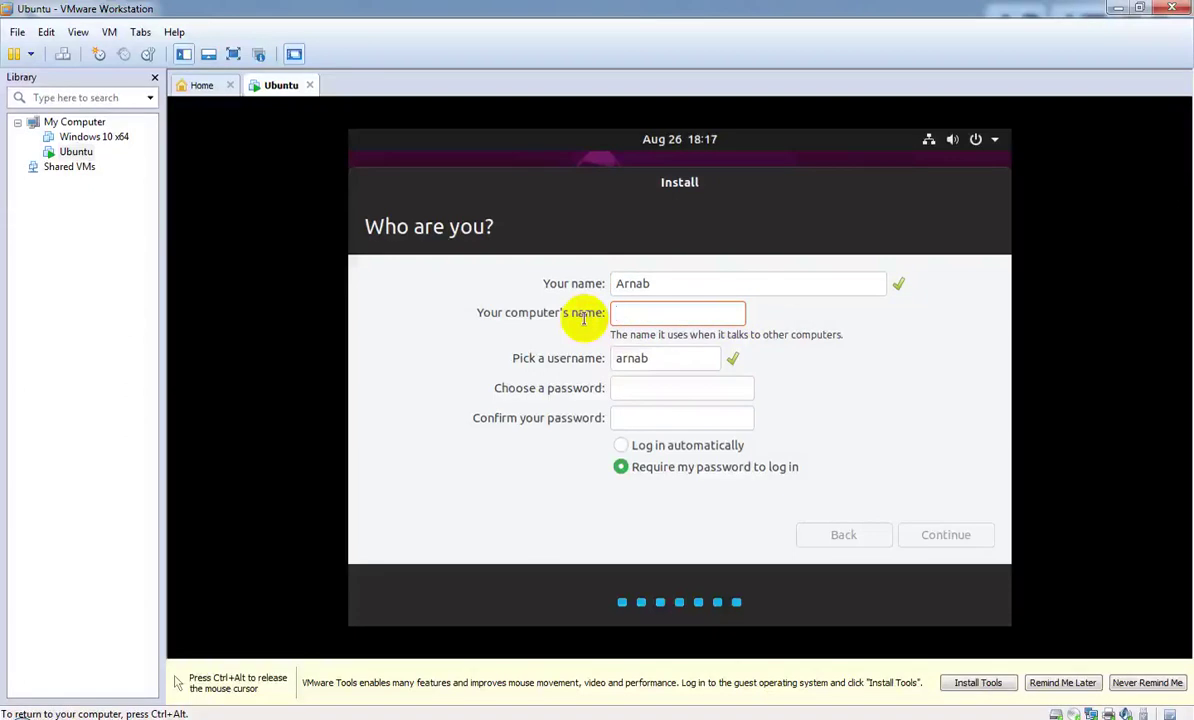
pyautogui.write('User')
# Try replacing the suggested account username with one that starts with a capital letter
pyautogui.click(669, 357)
pyautogui.moveTo(669, 357); pyautogui.dragTo(618, 359)
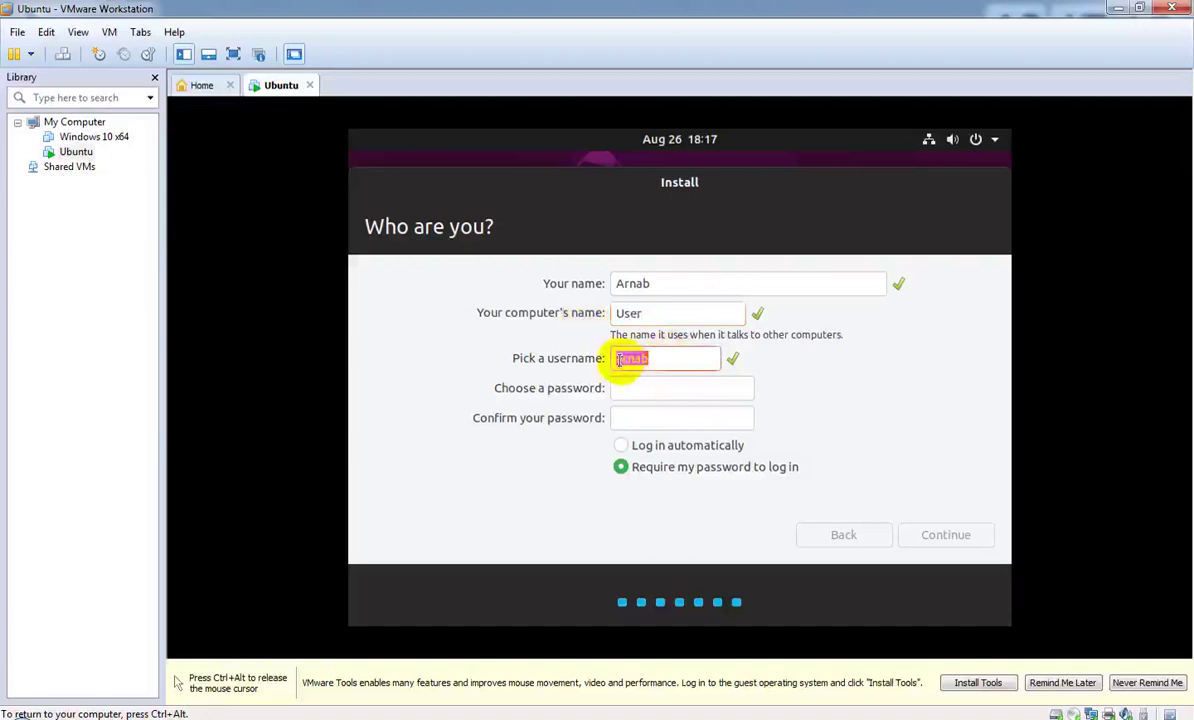
pyautogui.write('Rana')
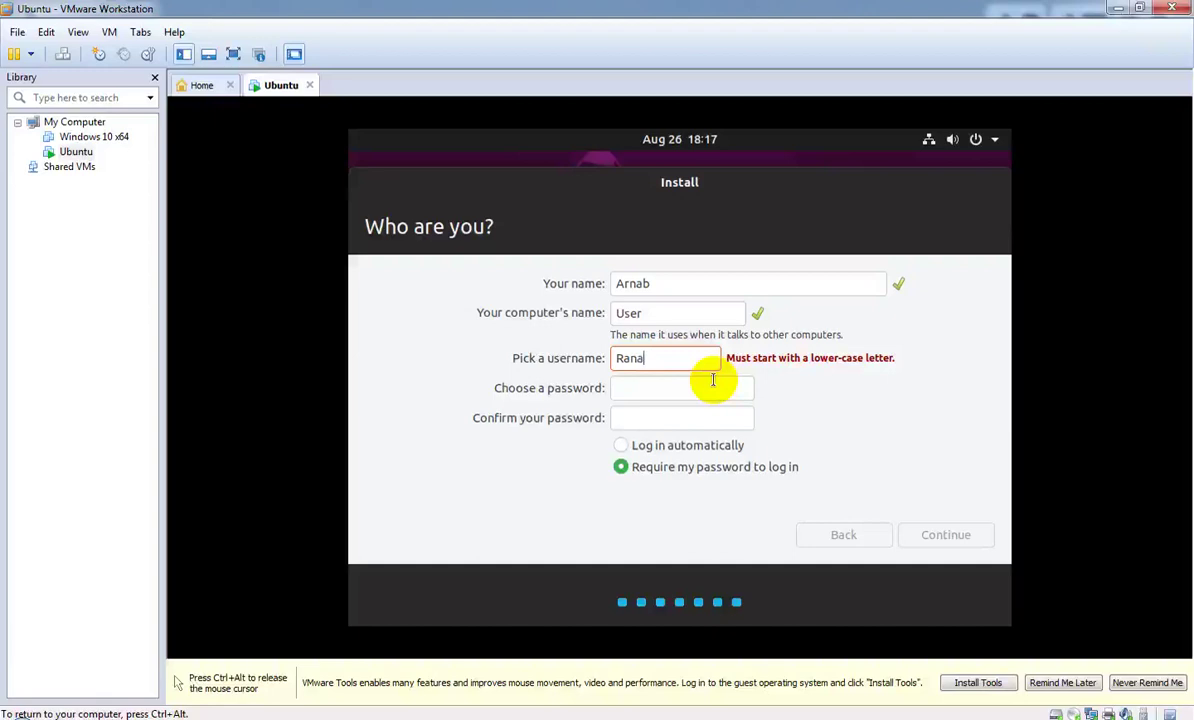
# Enter the new account's password and repeat it in the confirmation field
pyautogui.click(656, 389)
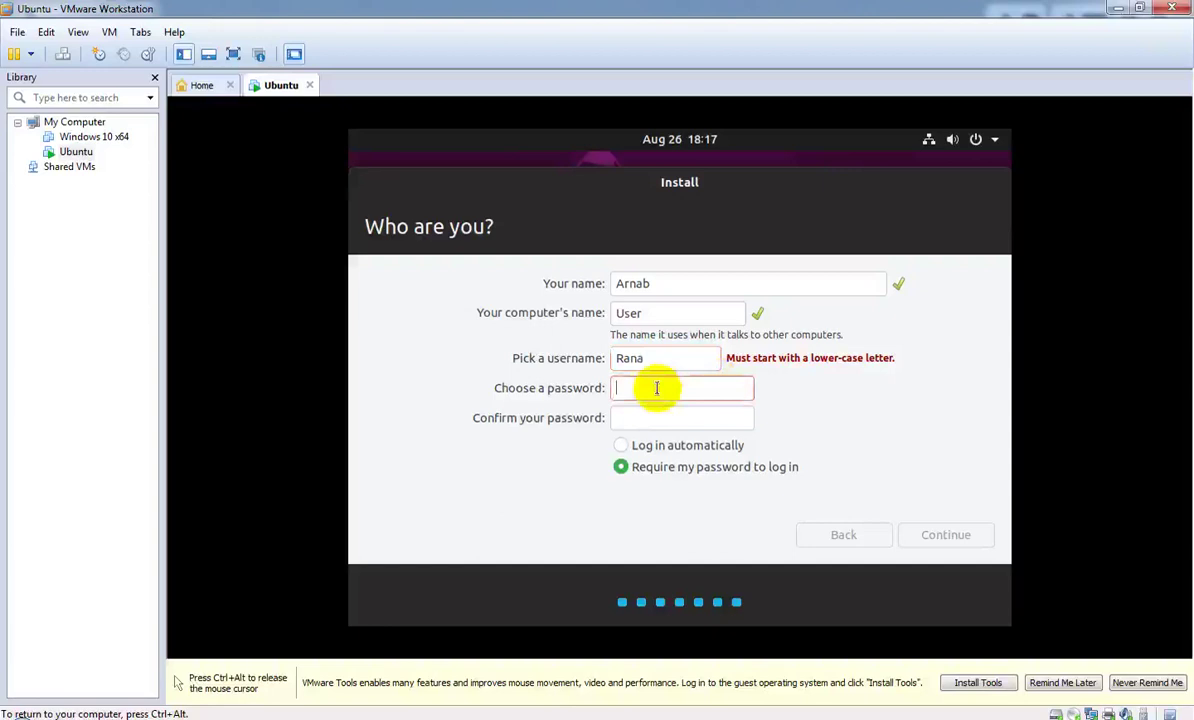
pyautogui.write('•••')
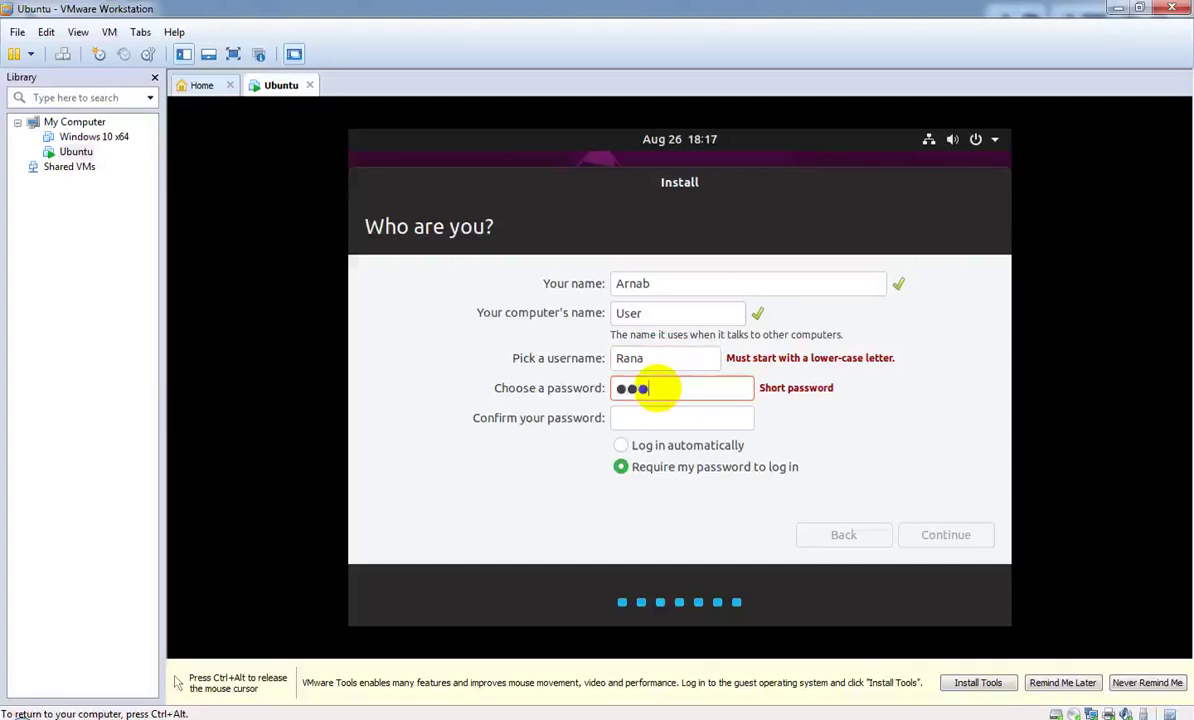
pyautogui.write('•')
pyautogui.press('Tab')
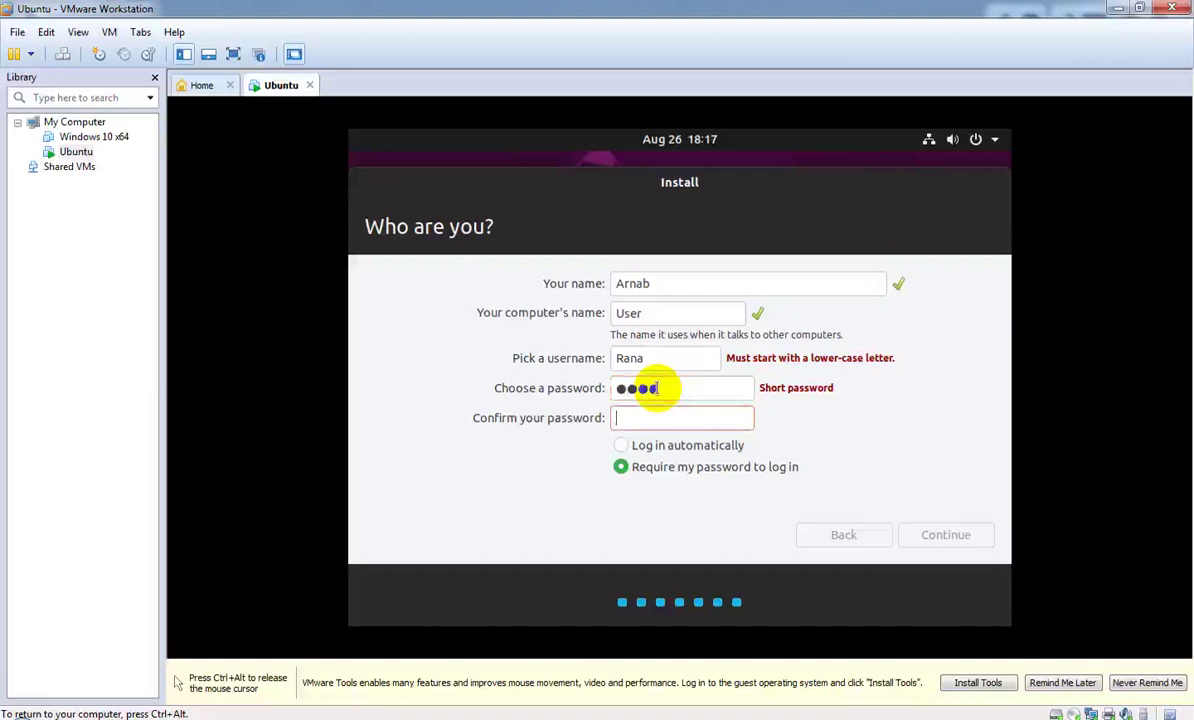
pyautogui.write('••••')
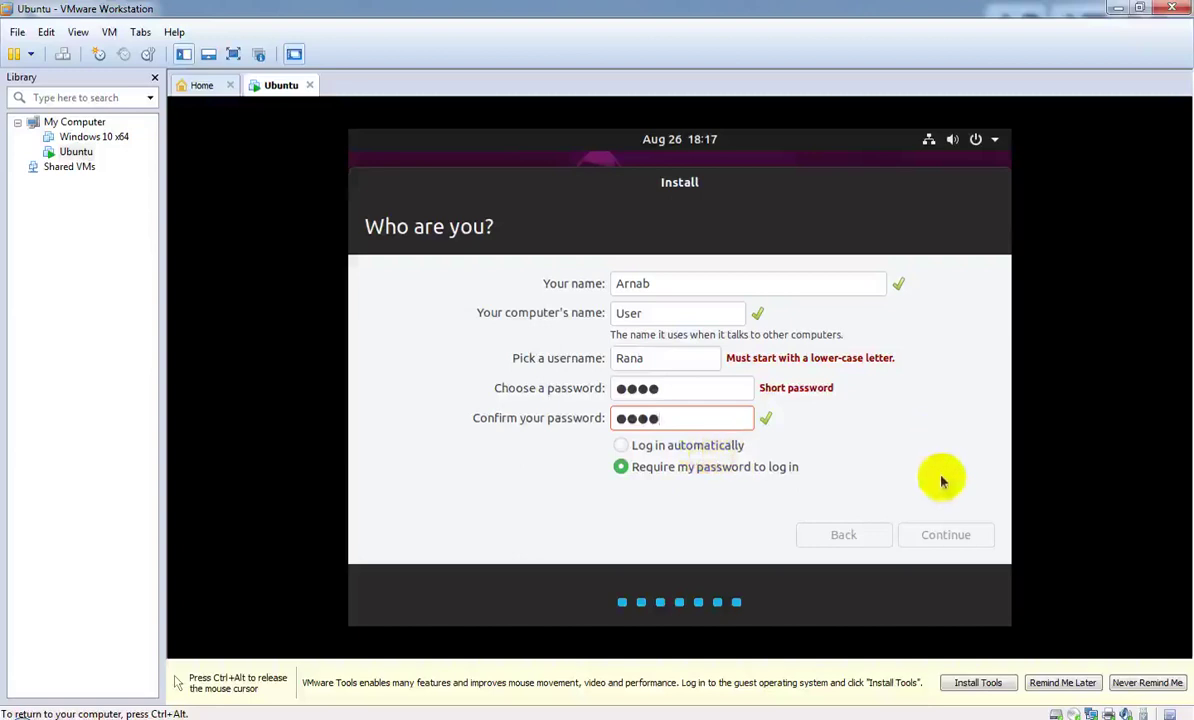
# Re-enter the account username entirely in lower-case letters
pyautogui.click(660, 359)
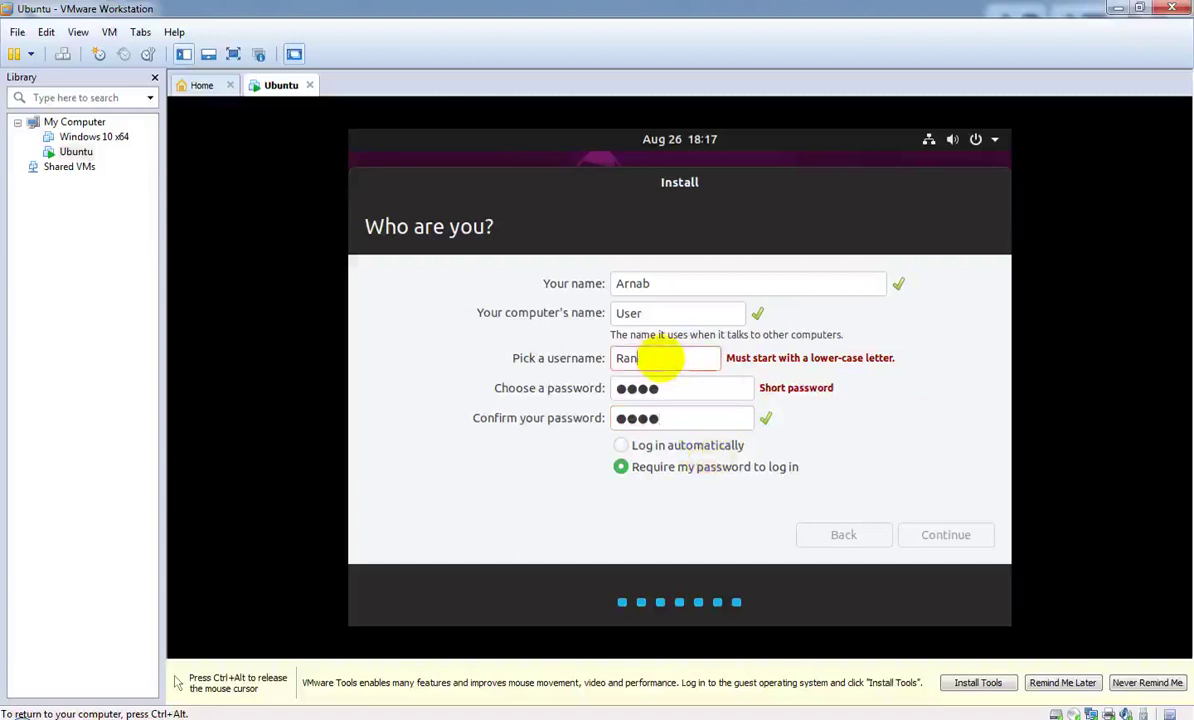
pyautogui.press('BackSpace')
pyautogui.press('BackSpace')
pyautogui.press('BackSpace')
pyautogui.press('BackSpace')
pyautogui.write('rana')
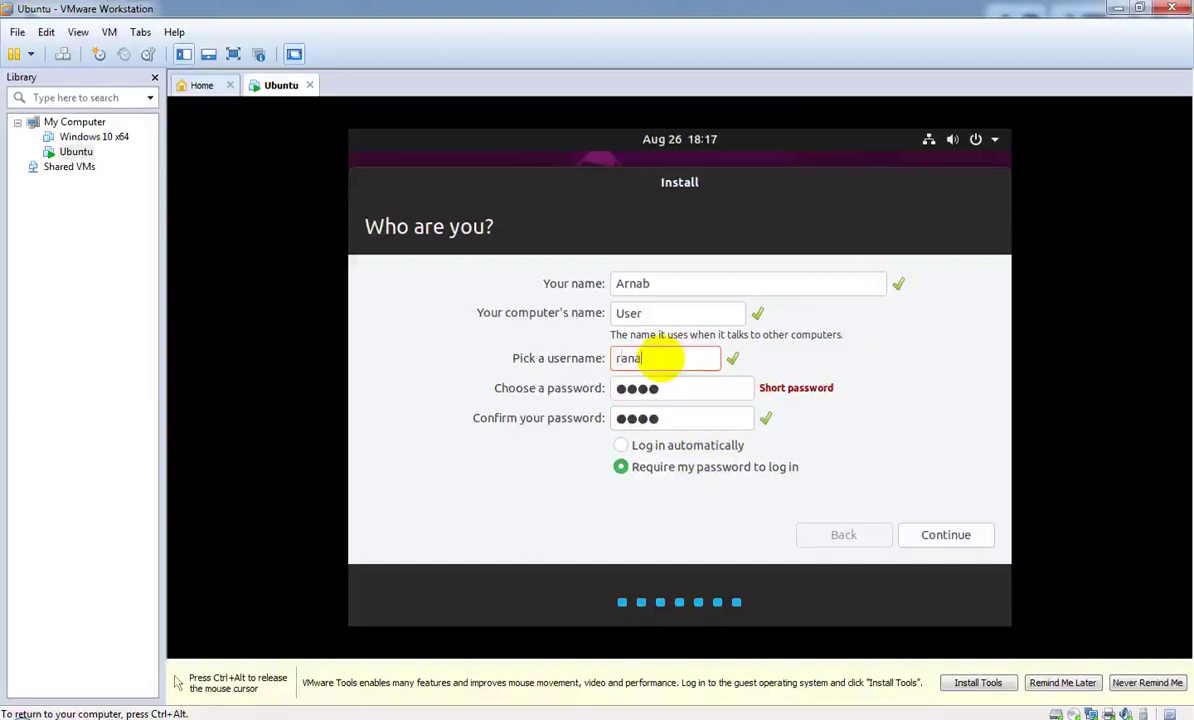
# Keep the account password required at login, and continue to start installing Ubuntu
pyautogui.click(708, 393)
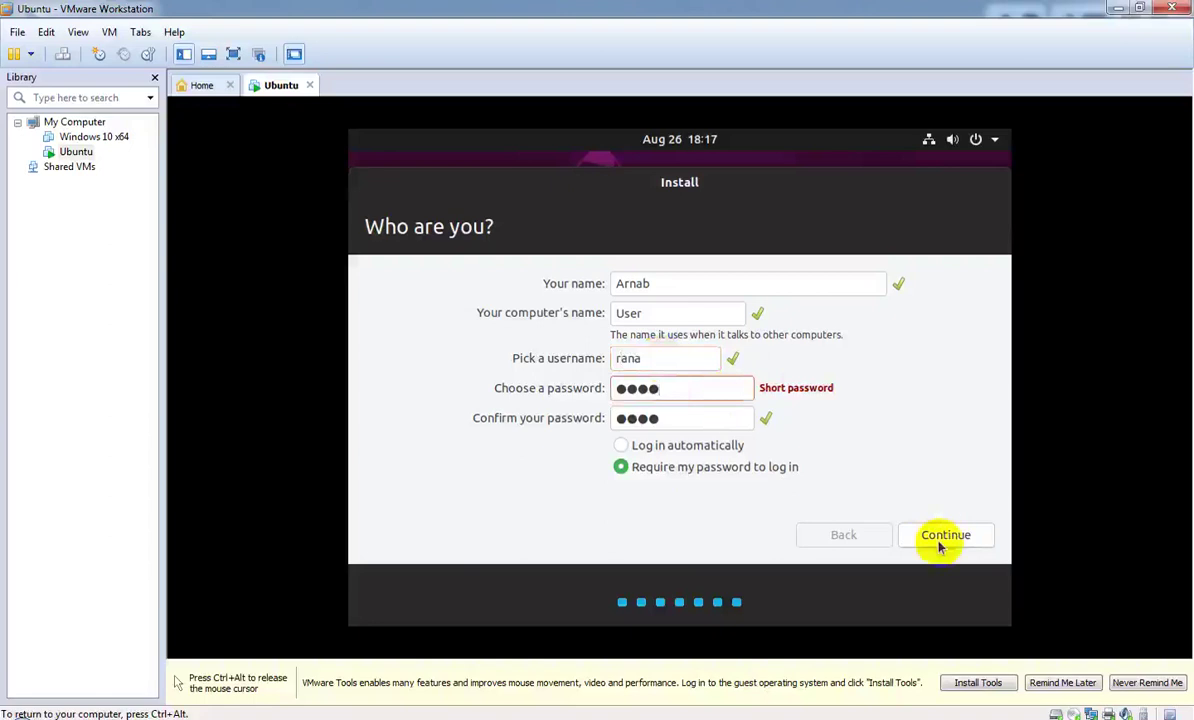
pyautogui.click(627, 452)
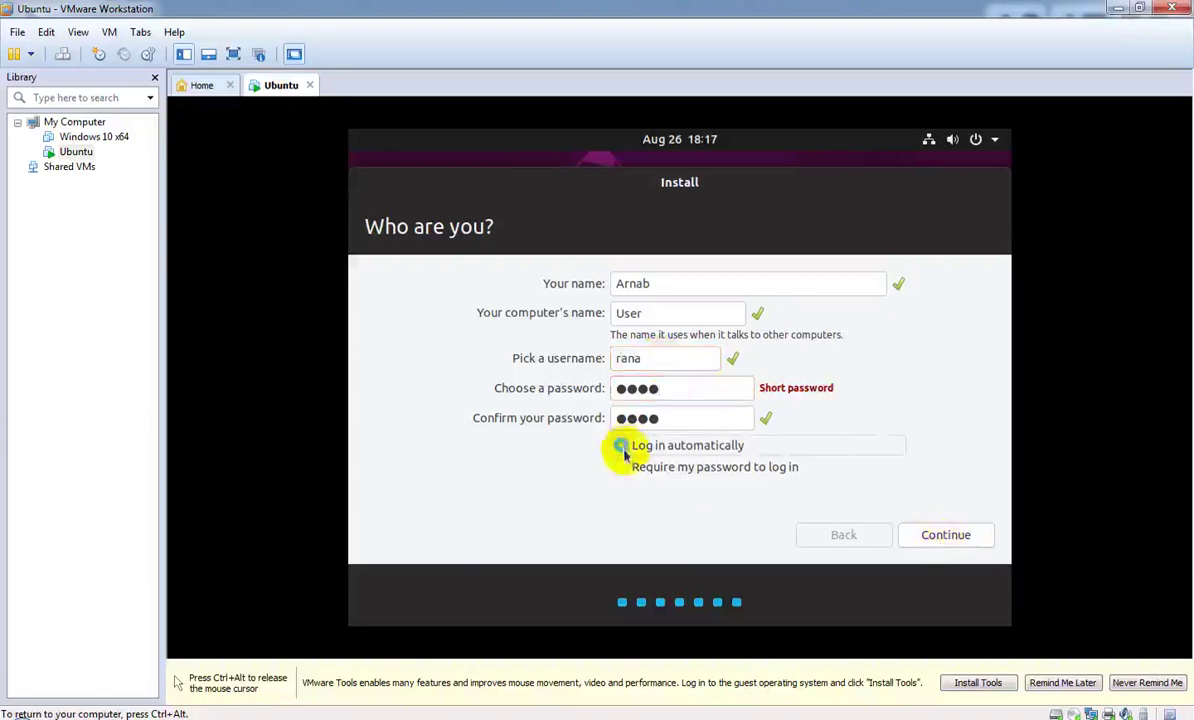
pyautogui.click(625, 449)
pyautogui.click(624, 471)
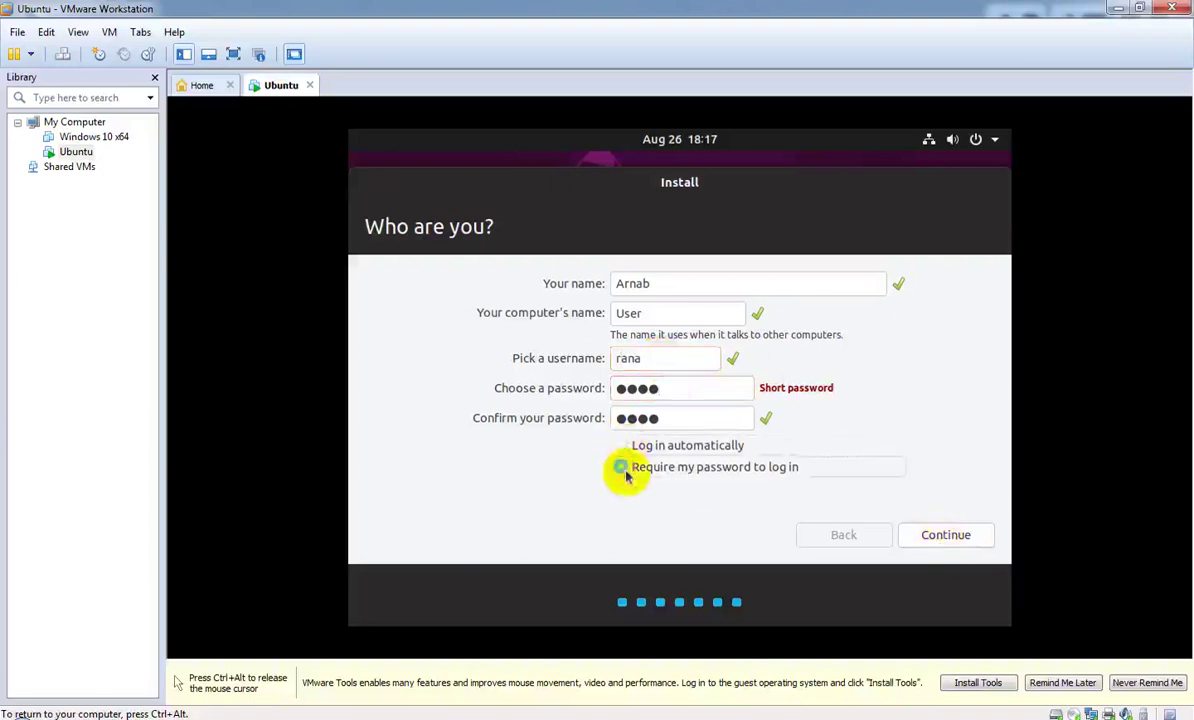
pyautogui.click(946, 535)
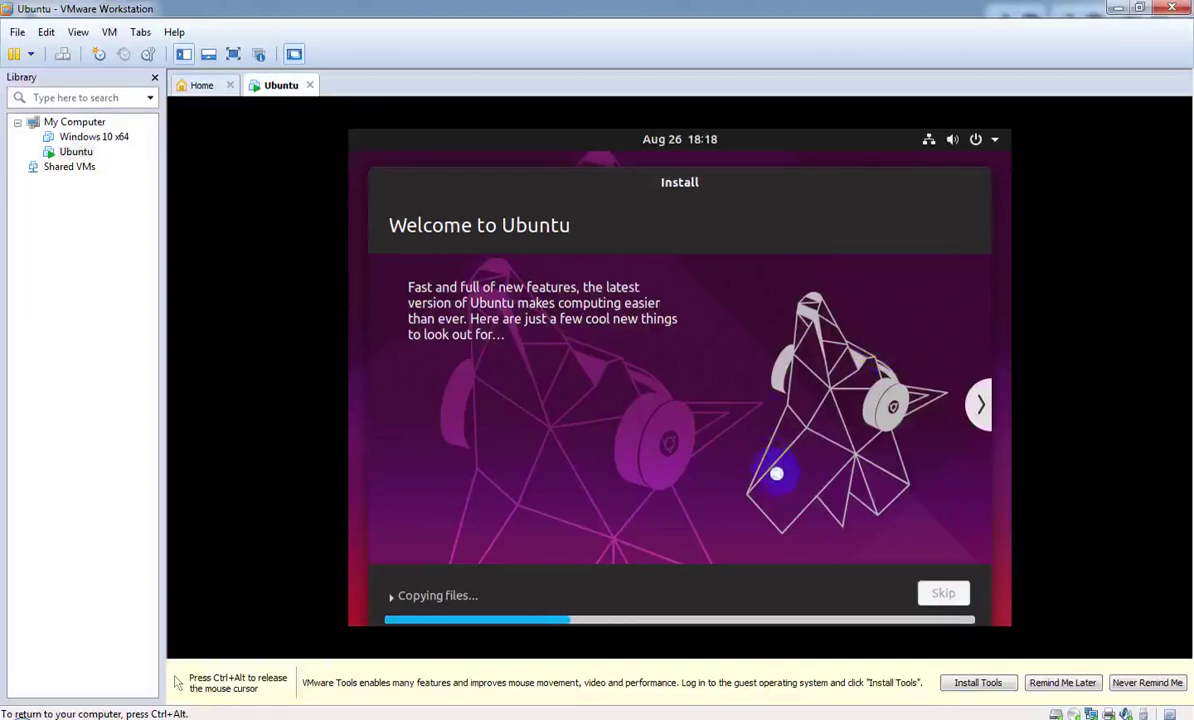
pyautogui.click(943, 593)
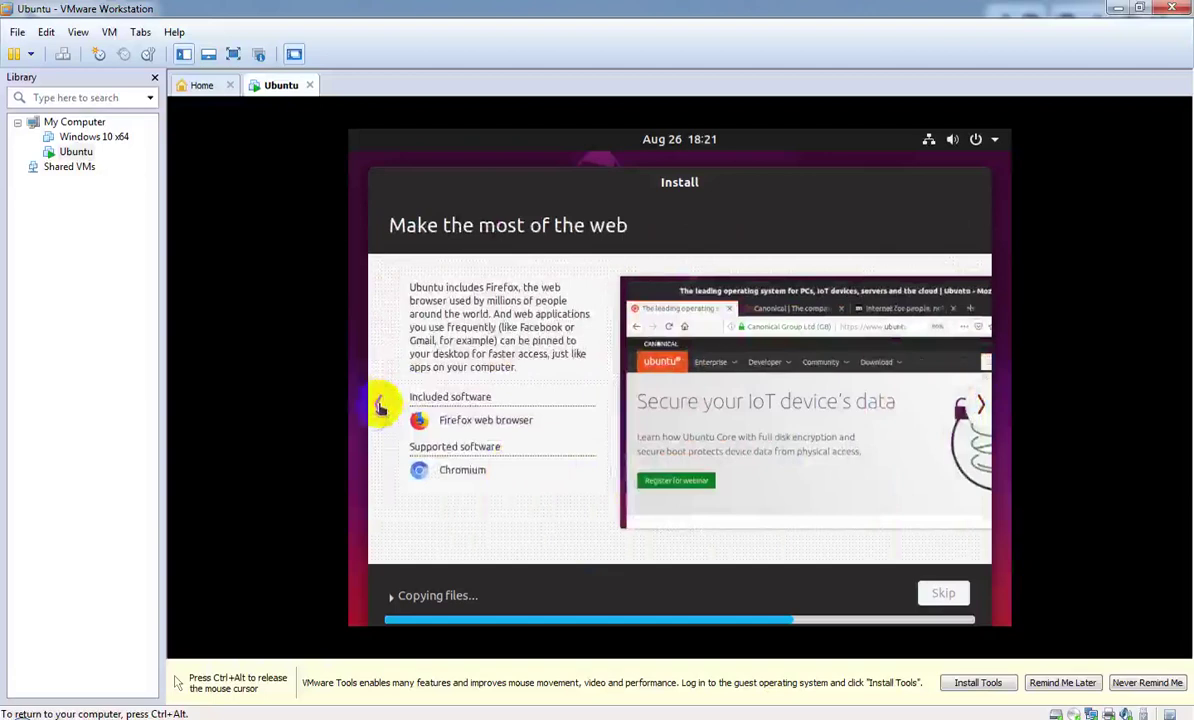
pyautogui.click(380, 405)
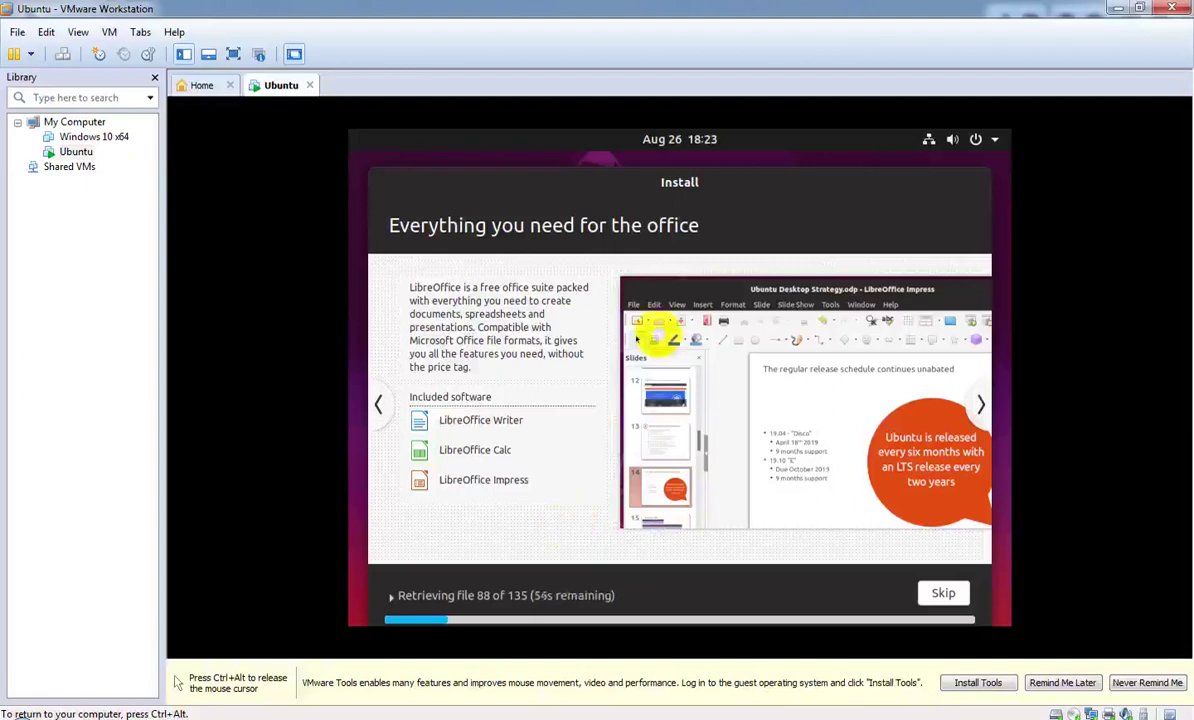
pyautogui.hotkey('ctrl', 'alt')
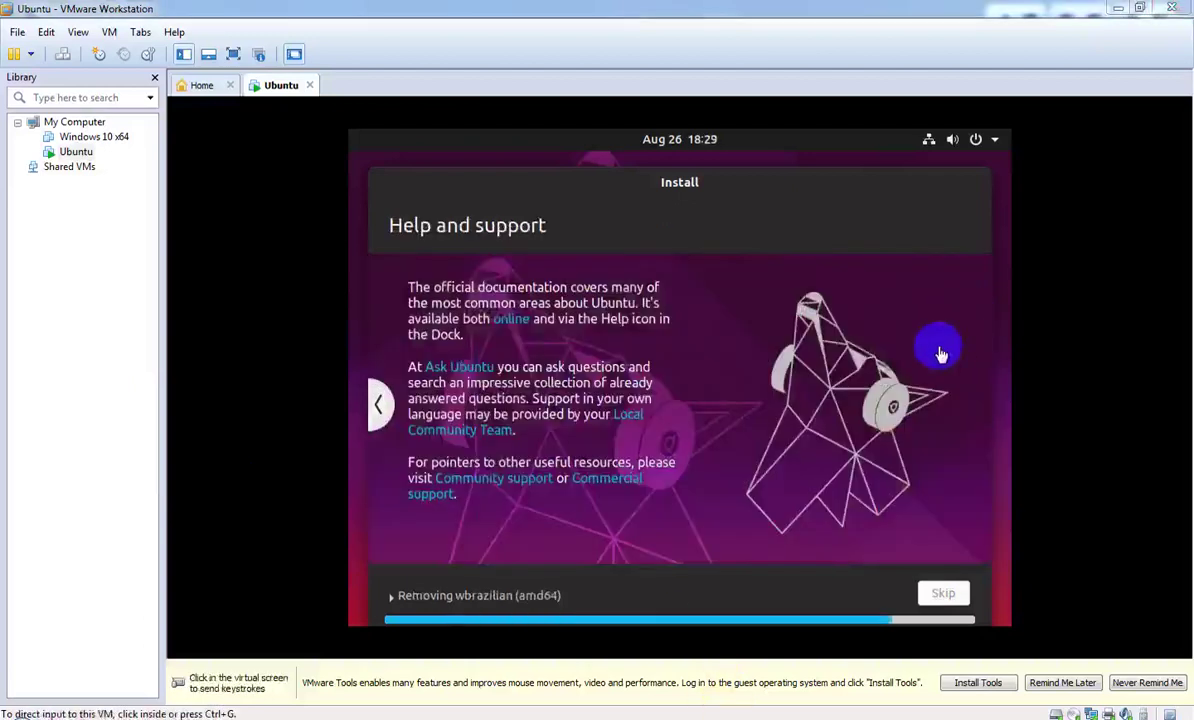
pyautogui.click(940, 351)
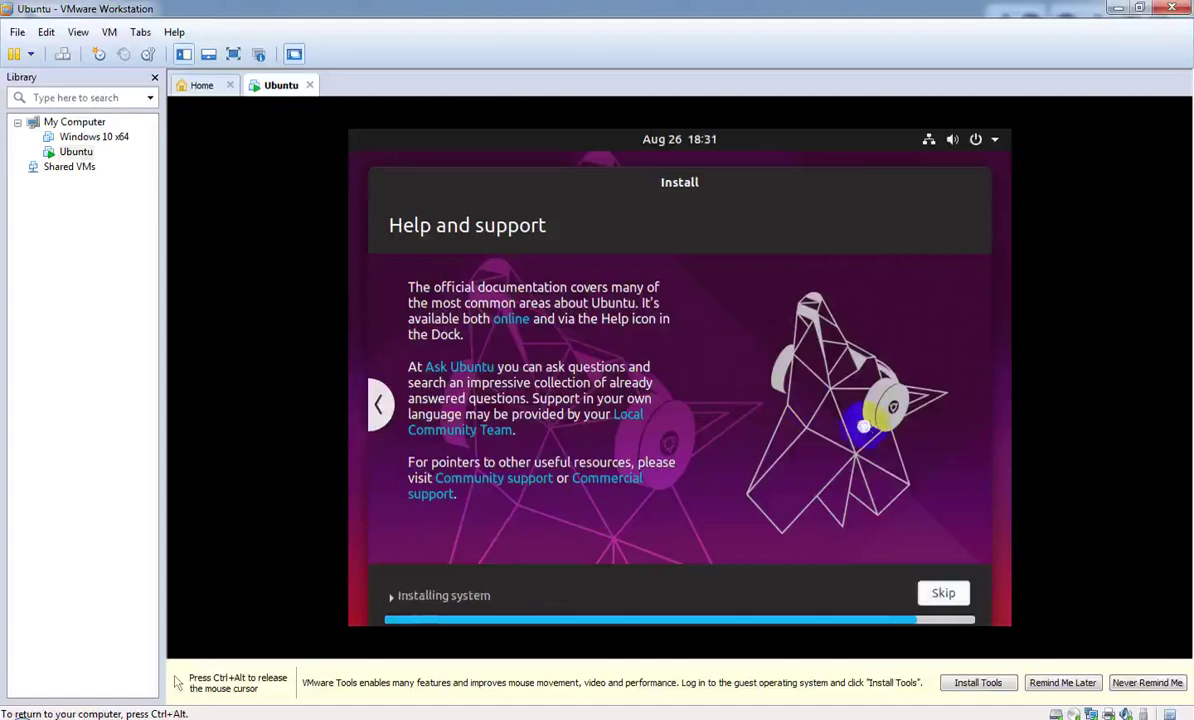
pyautogui.hotkey('ctrl', 'alt')
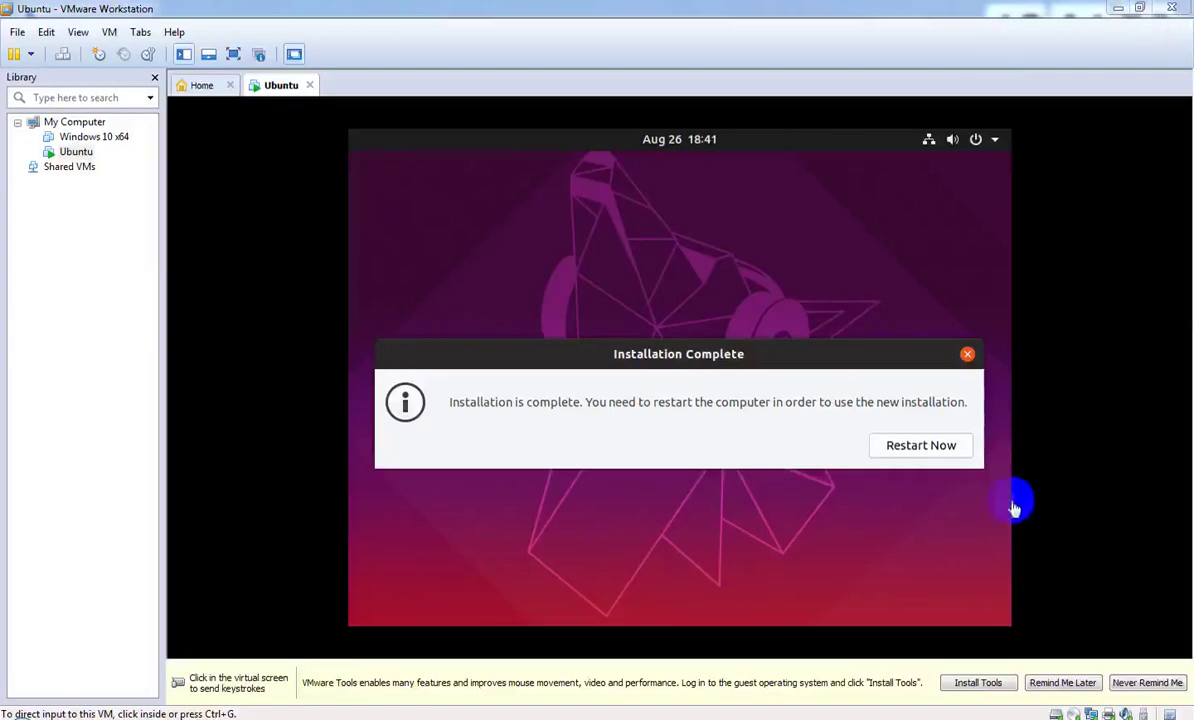
# Restart the virtual machine into the new installation, acknowledging the request to remove the installation medium
pyautogui.click(899, 502)
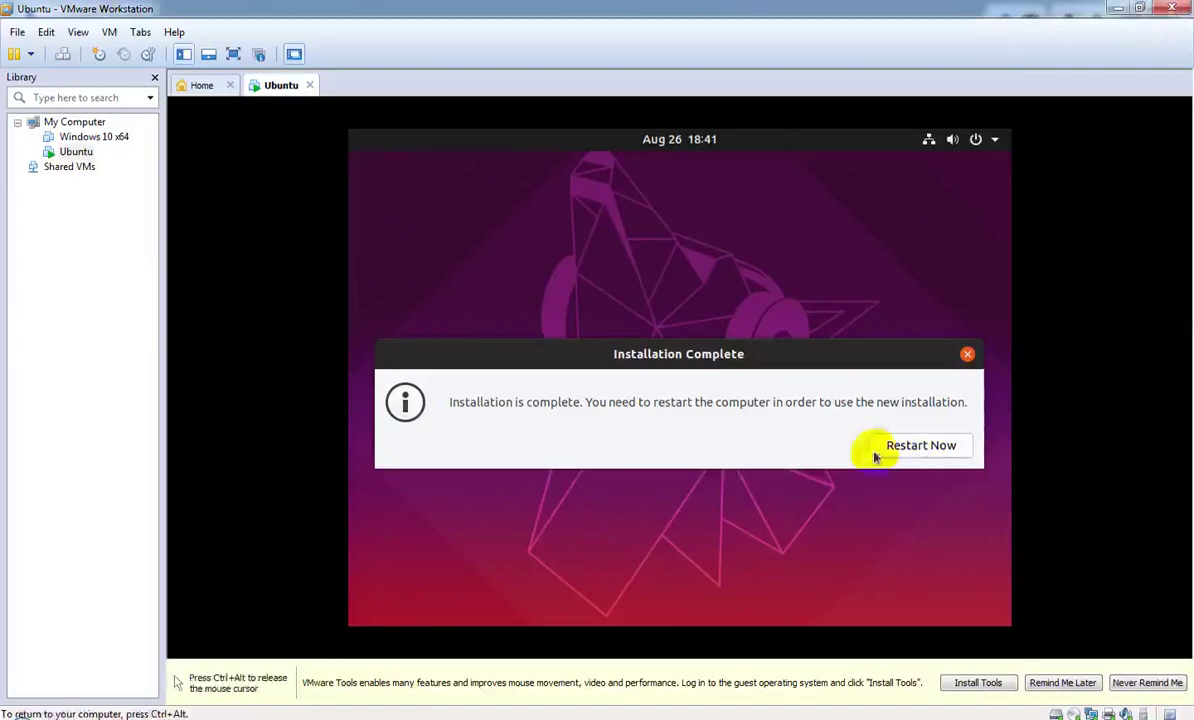
pyautogui.click(912, 448)
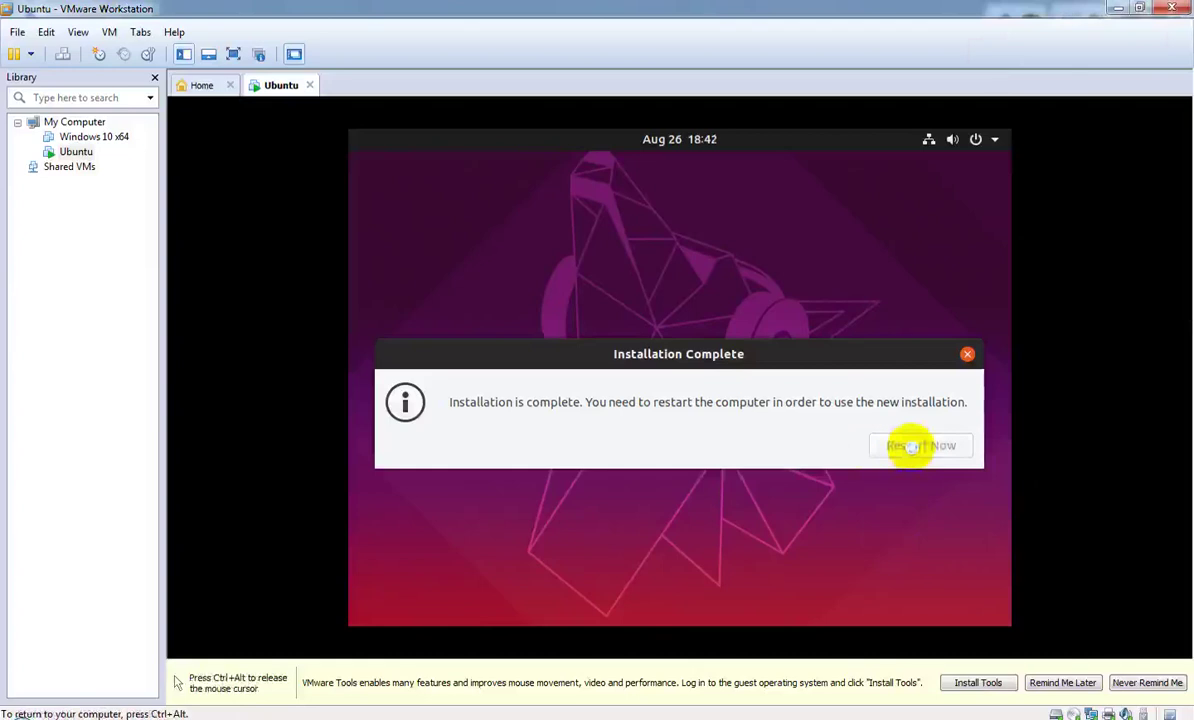
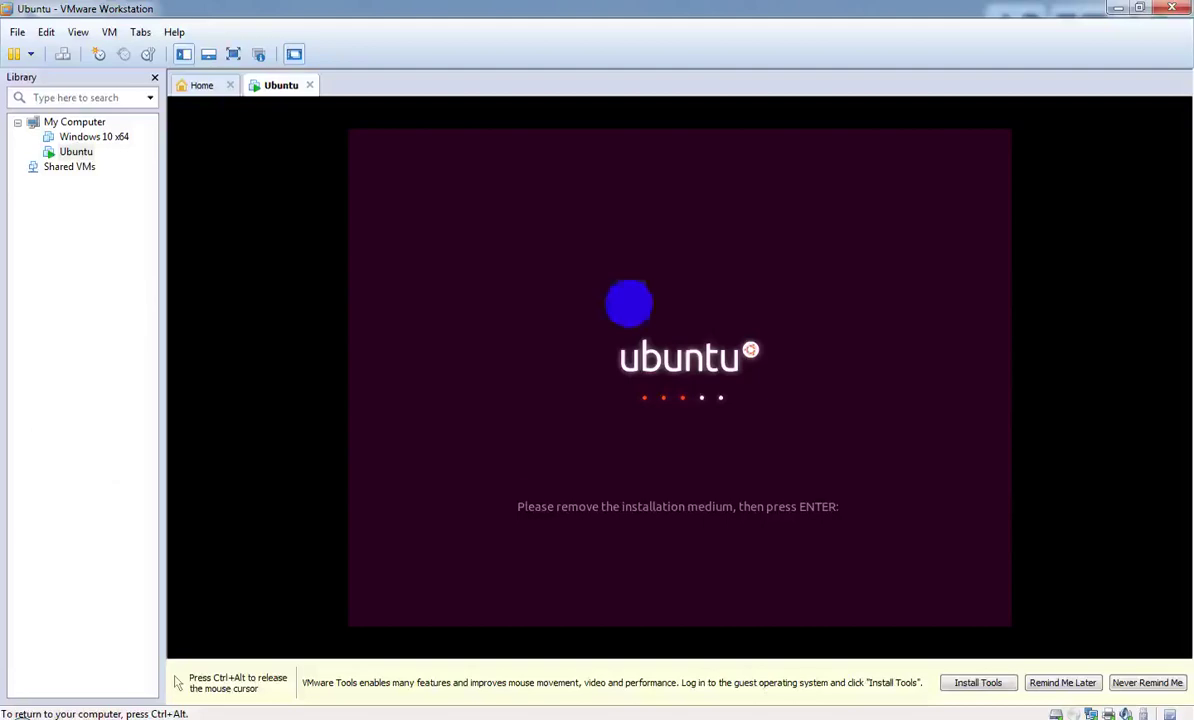
pyautogui.hotkey('ctrl', 'alt')
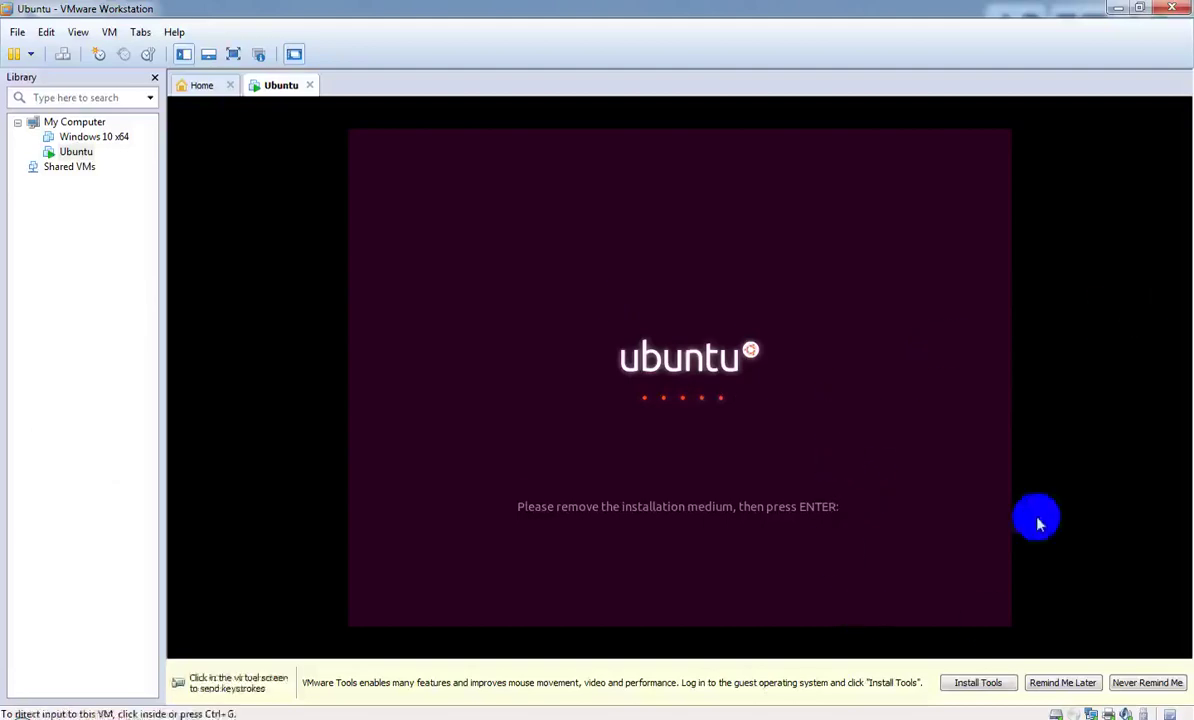
pyautogui.click(846, 600)
pyautogui.hotkey('ctrl', 'alt')
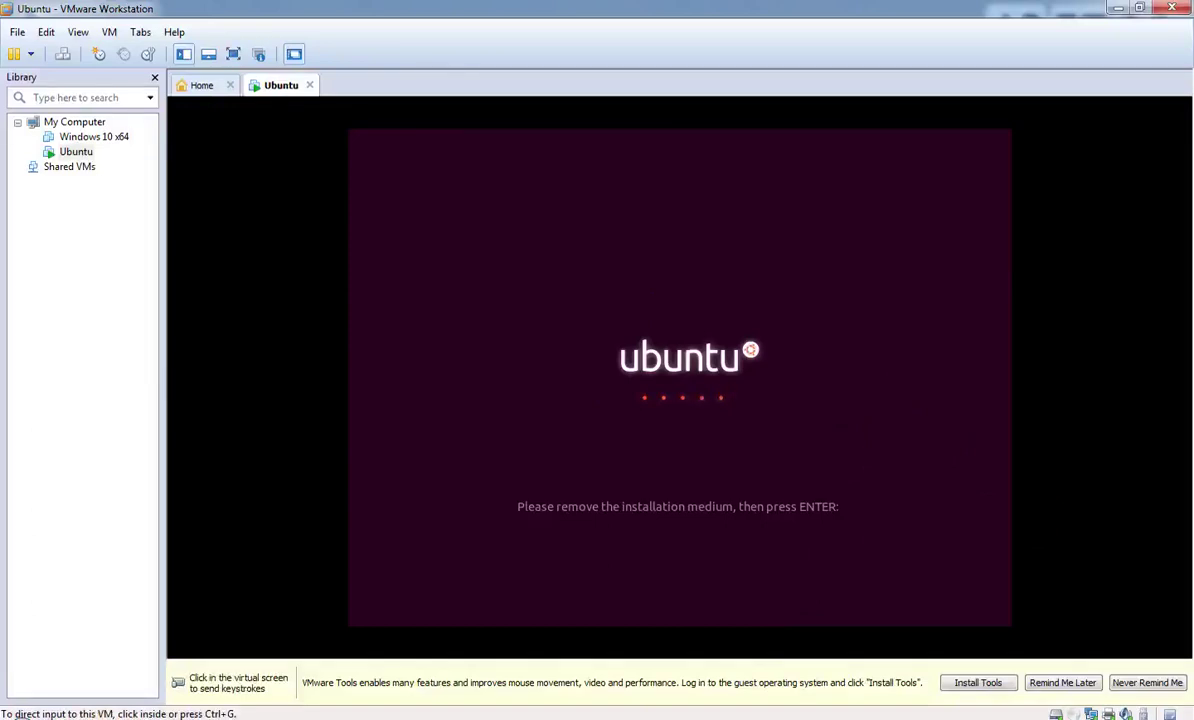
pyautogui.click(633, 573)
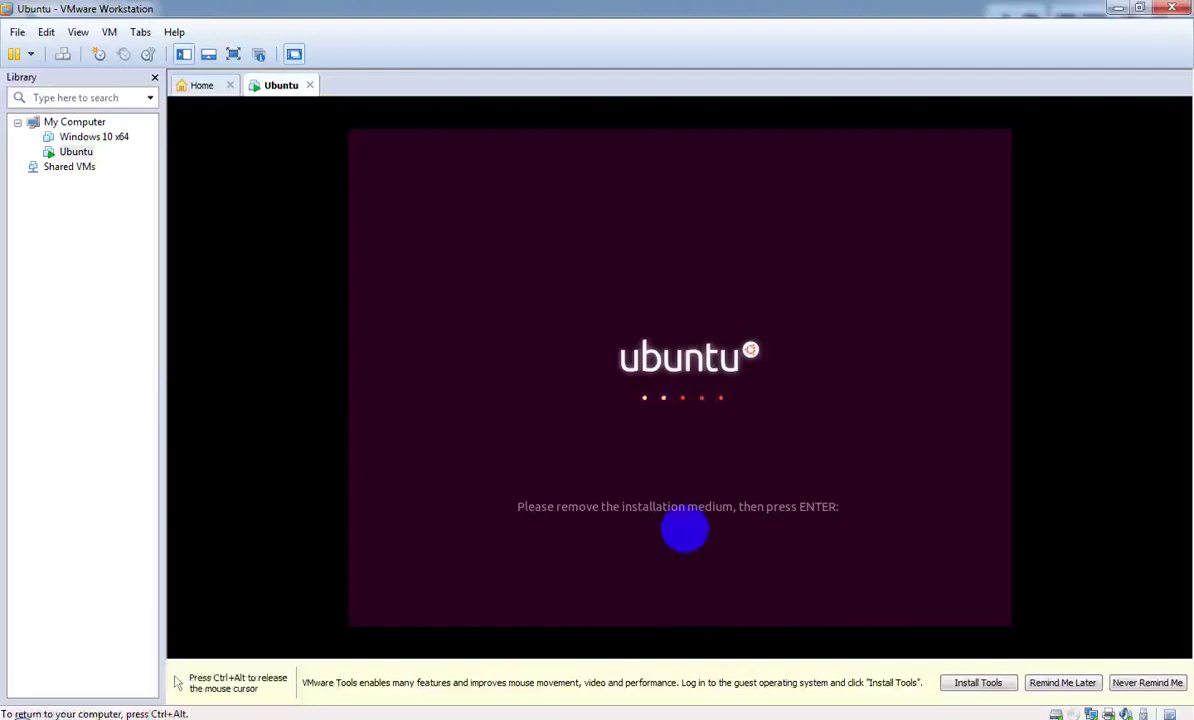
pyautogui.hotkey('ctrl', 'alt')
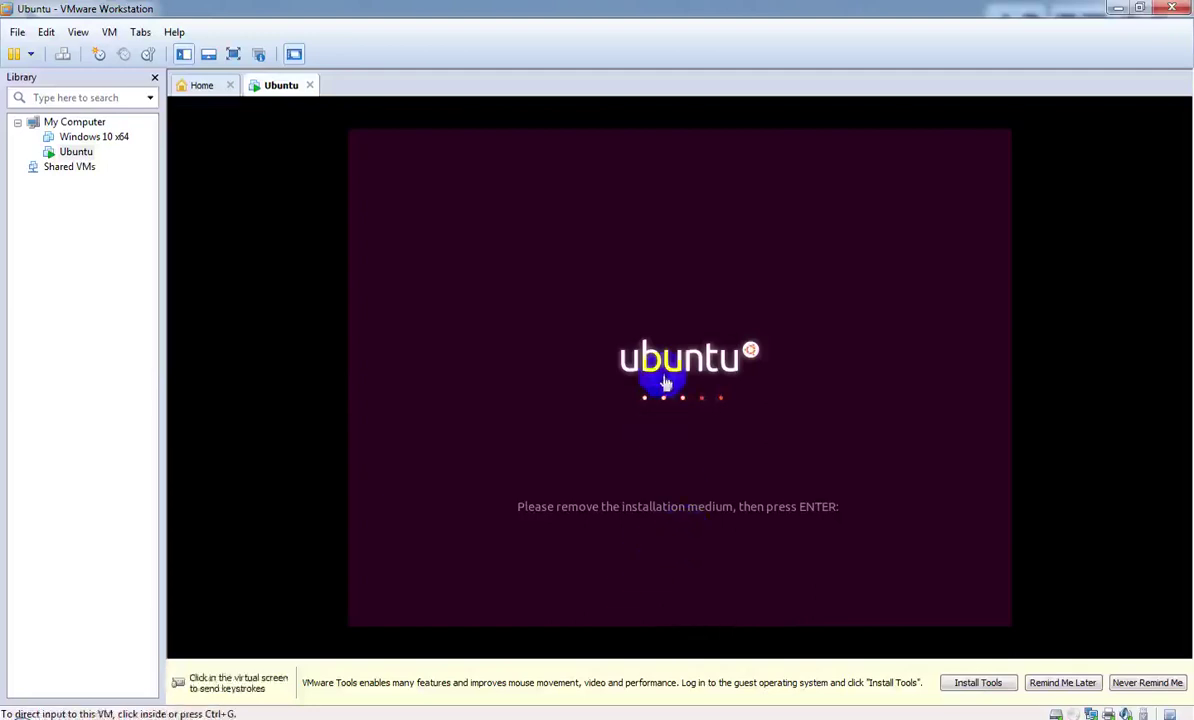
pyautogui.click(855, 459)
pyautogui.press('Return')
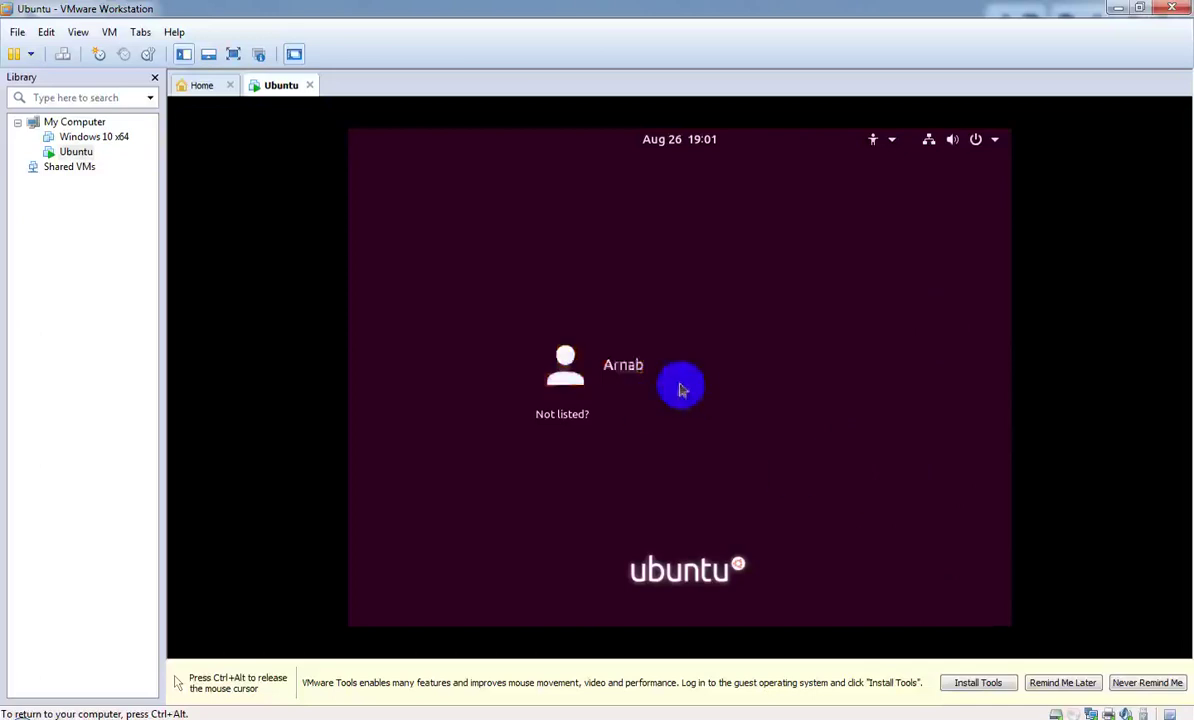
# Sign in to the new user account with its password and skip connecting online accounts
pyautogui.click(600, 365)
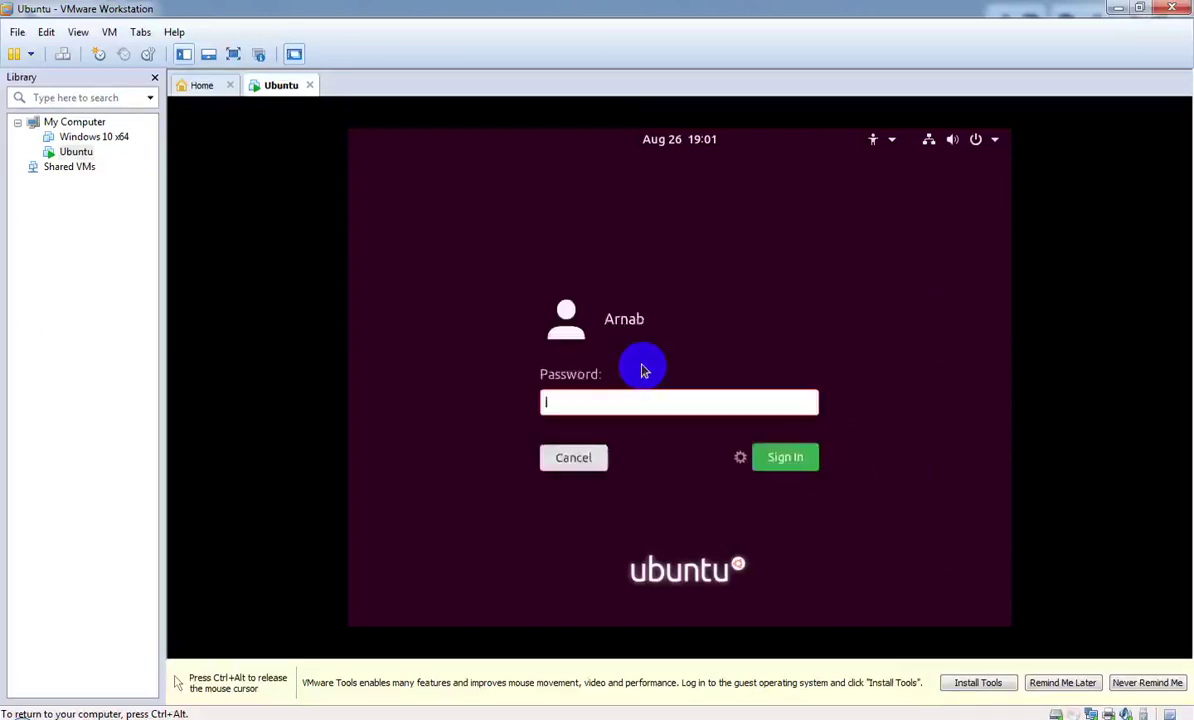
pyautogui.click(660, 395)
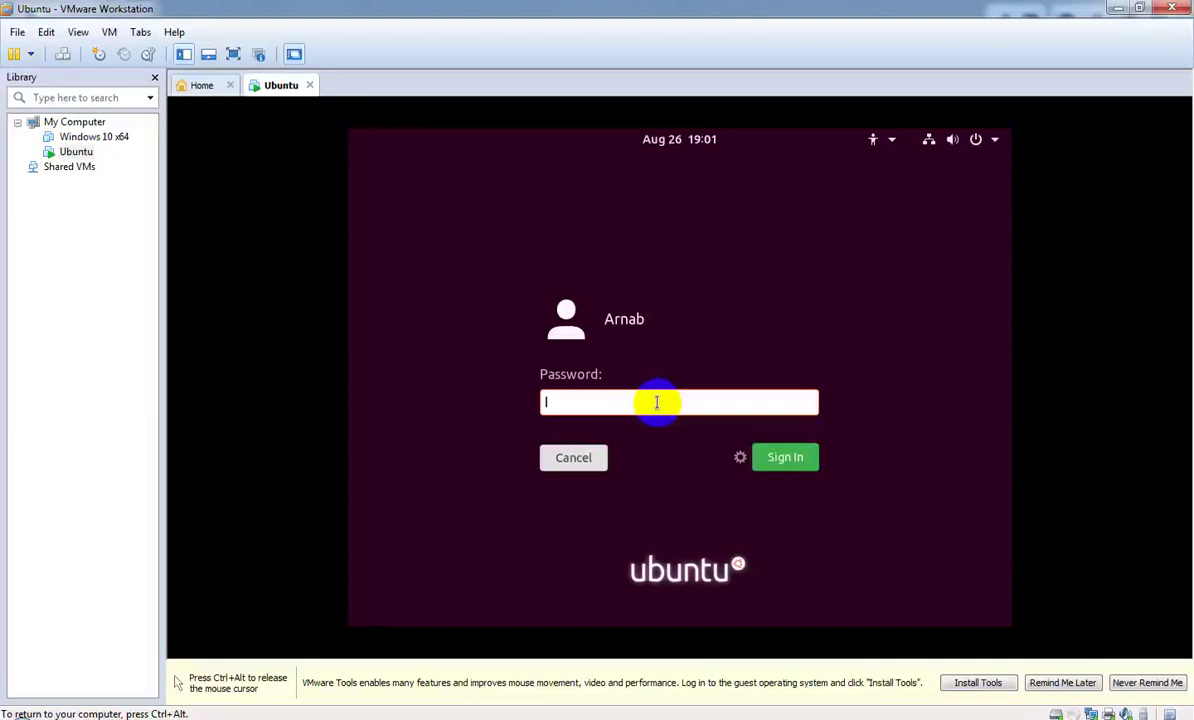
pyautogui.write('•••••••')
pyautogui.press('Return')
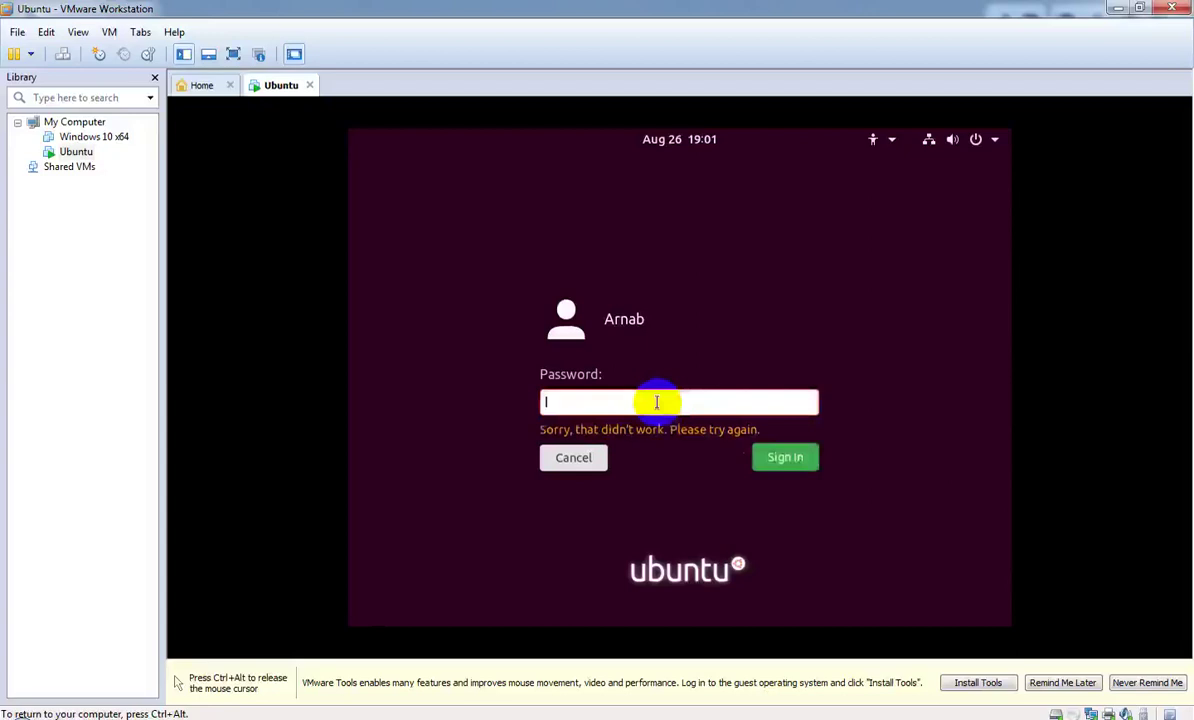
pyautogui.press('Return')
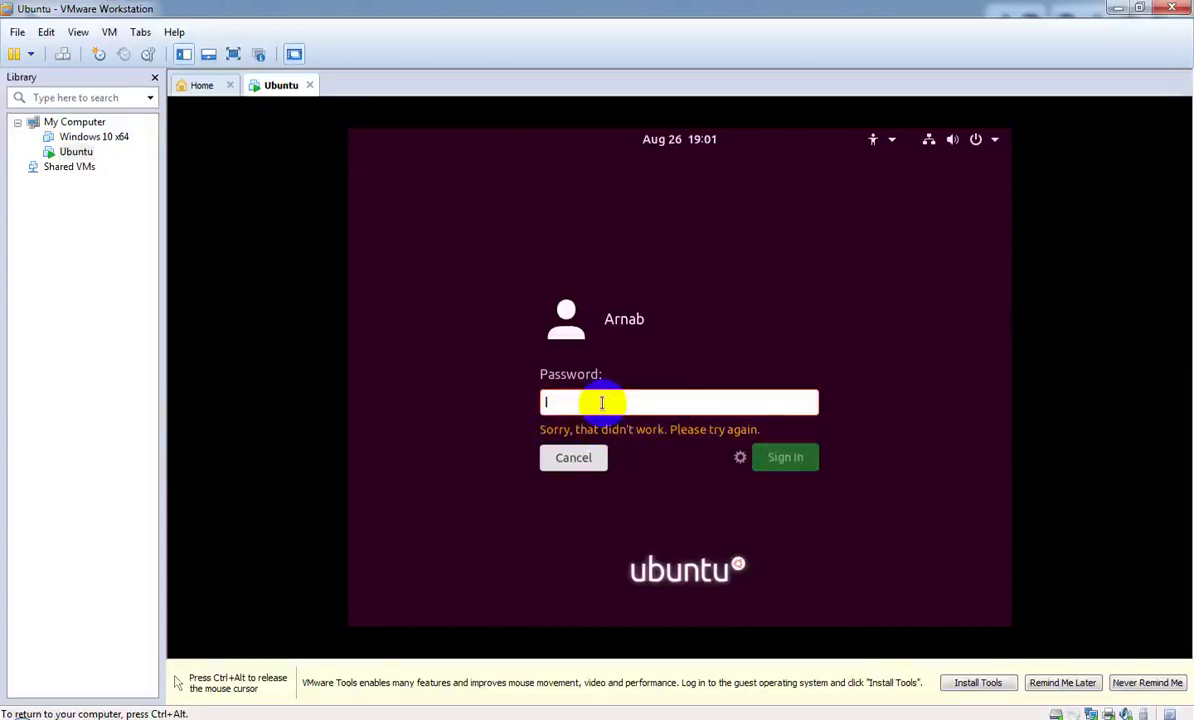
pyautogui.write('•••')
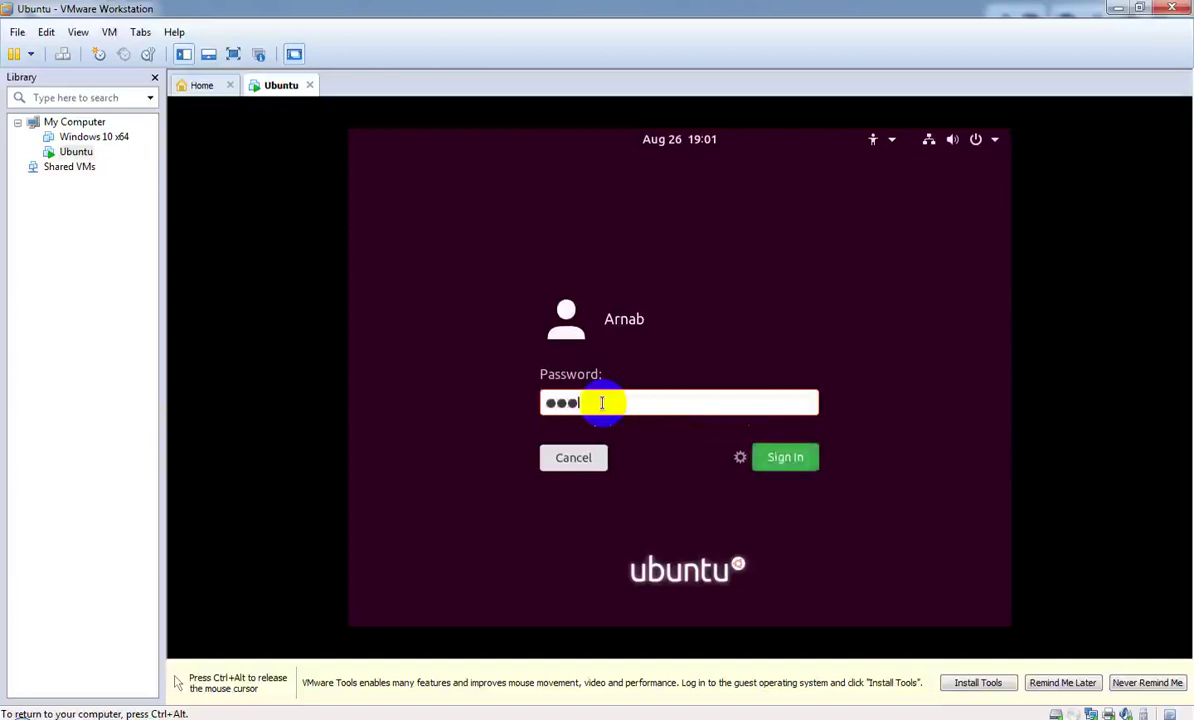
pyautogui.write('•')
pyautogui.press('Return')
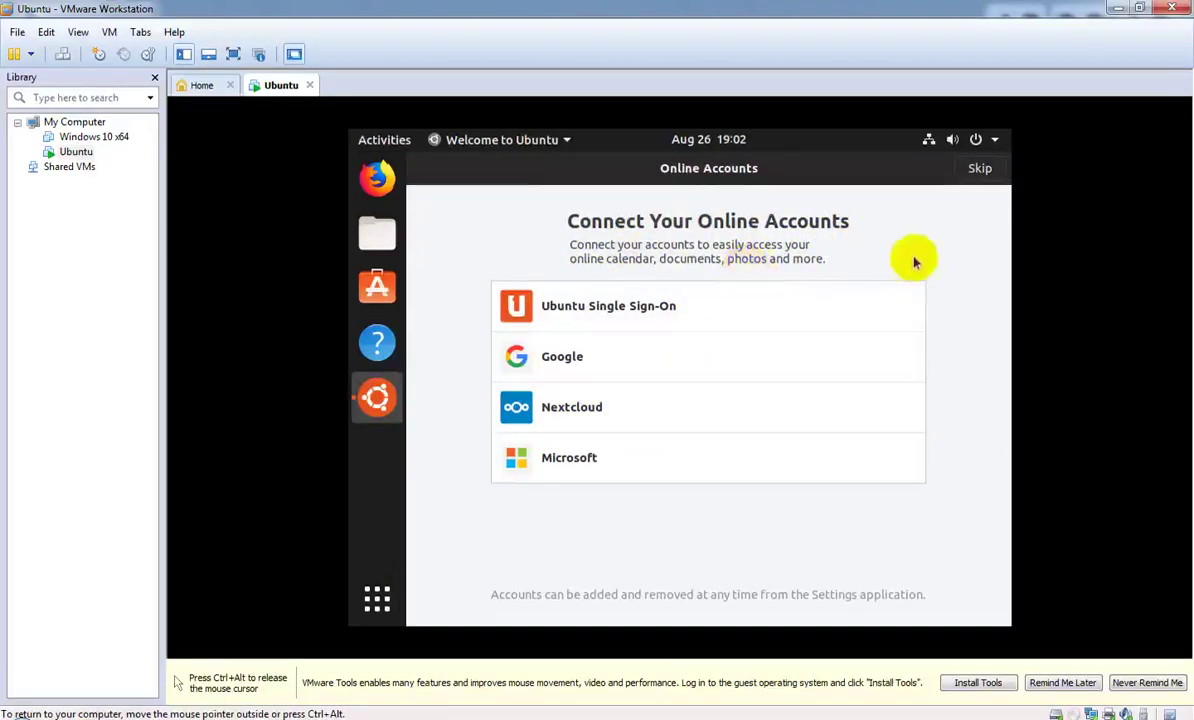
pyautogui.click(964, 178)
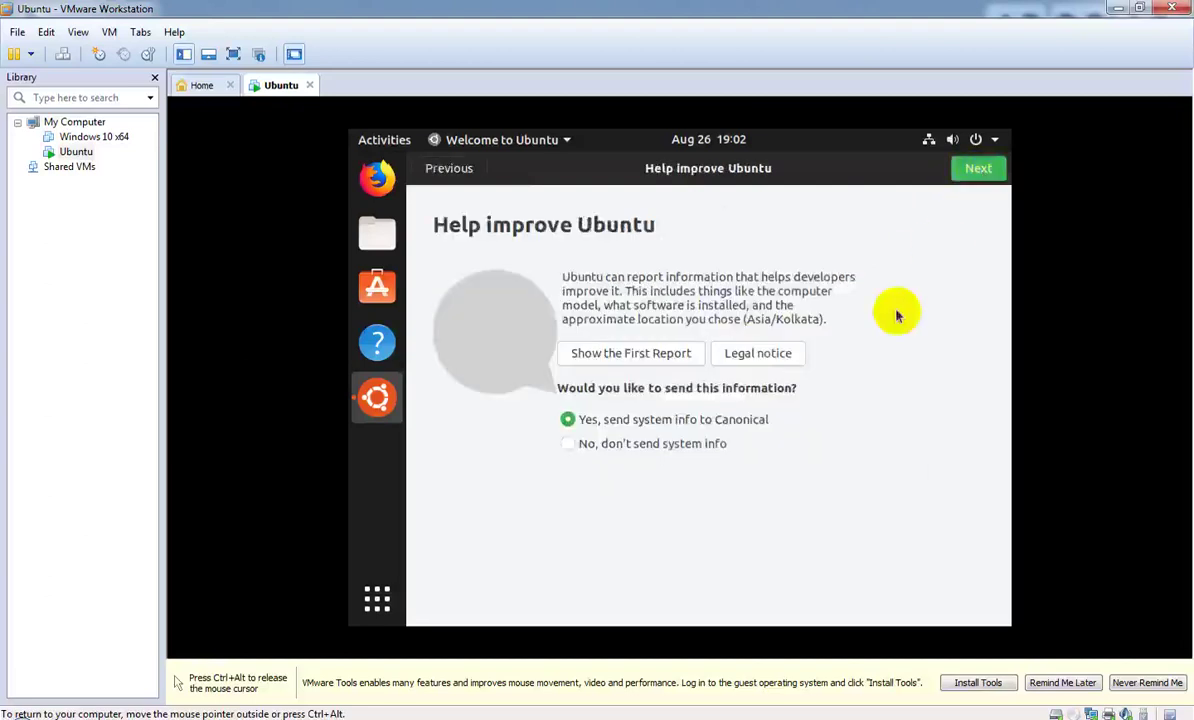
# Decline sending system info to Canonical, leave Location Services off, and finish the Ubuntu welcome setup
pyautogui.click(568, 443)
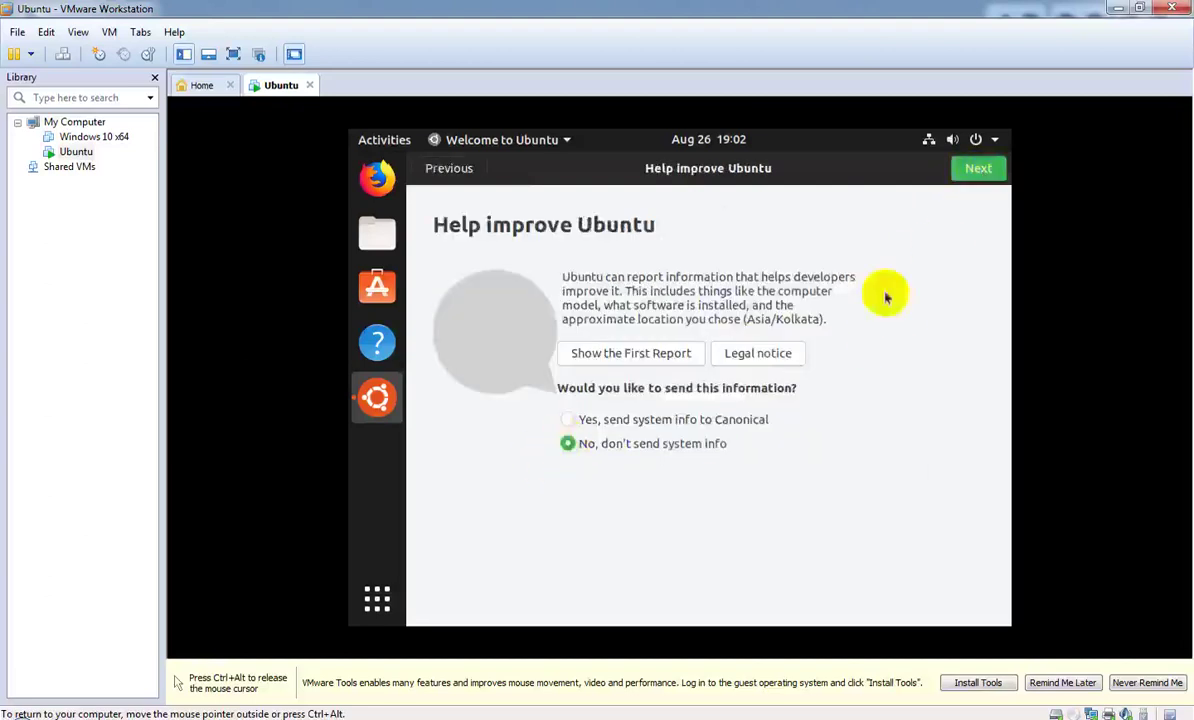
pyautogui.click(980, 170)
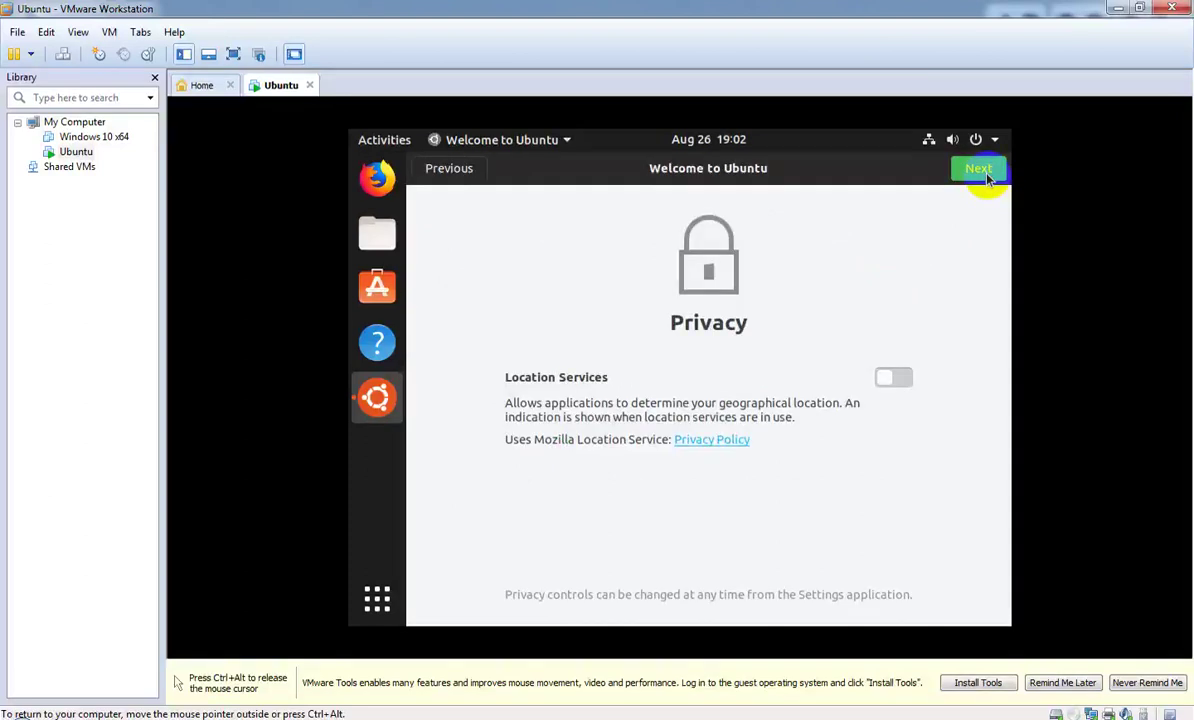
pyautogui.click(980, 170)
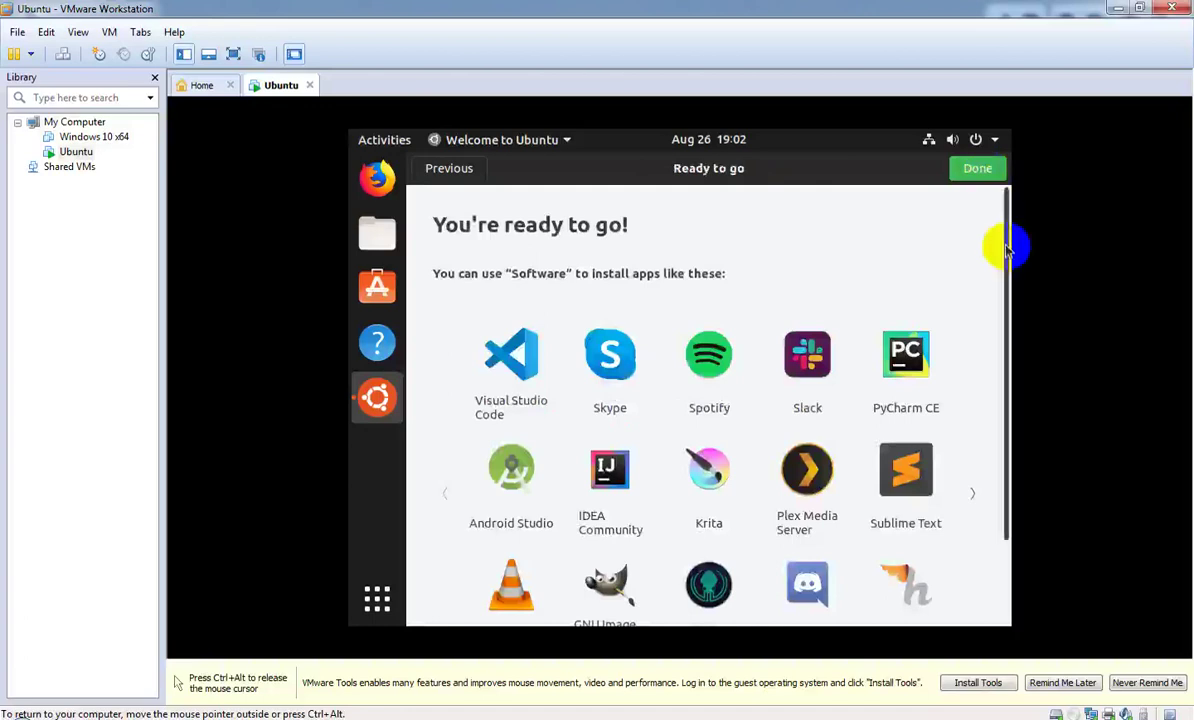
pyautogui.moveTo(1002, 259); pyautogui.dragTo(1012, 386)
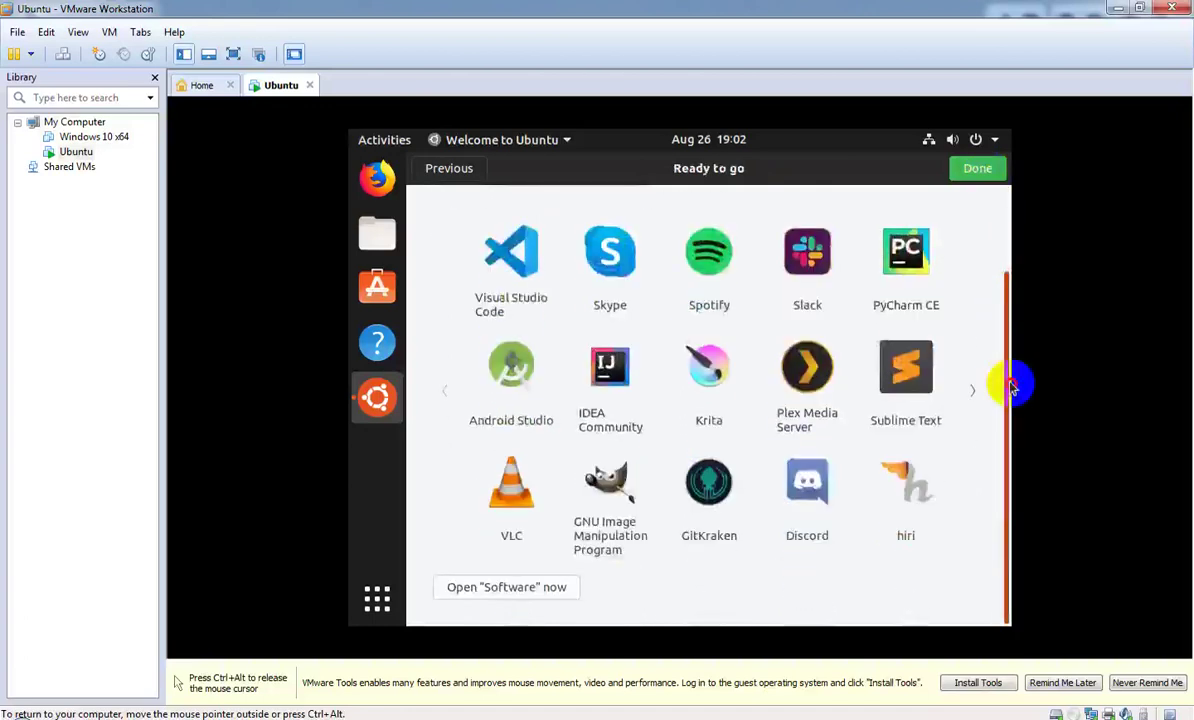
pyautogui.click(978, 169)
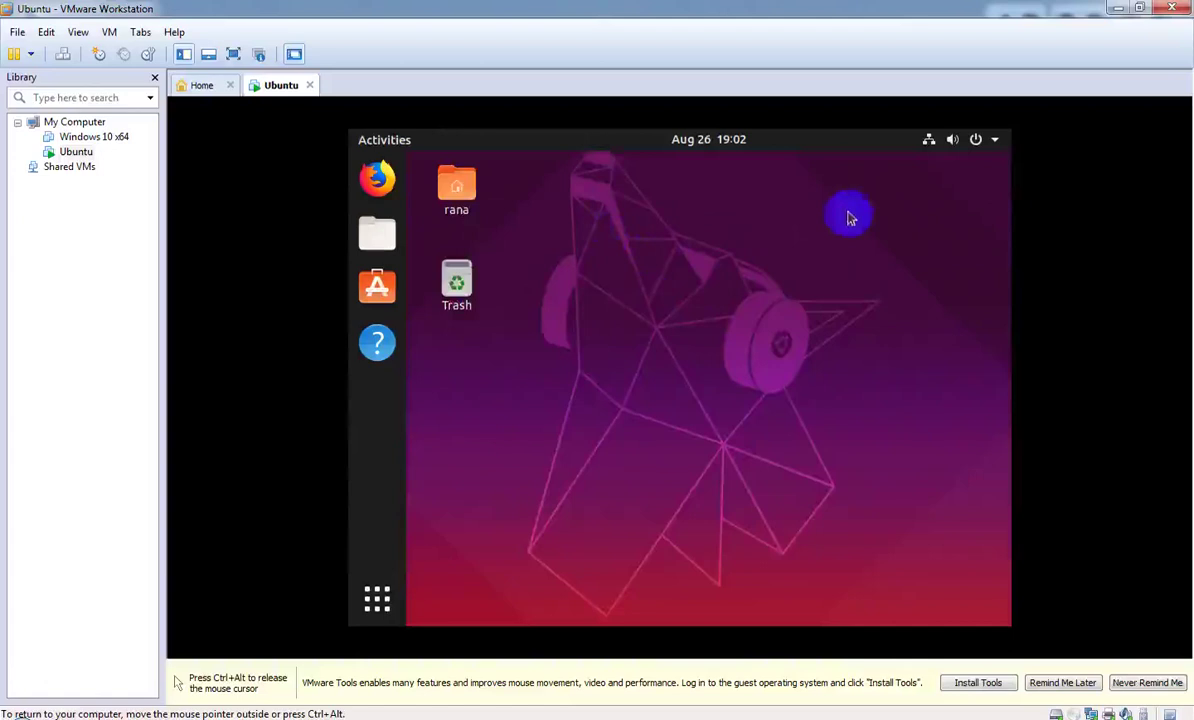
pyautogui.click(467, 199)
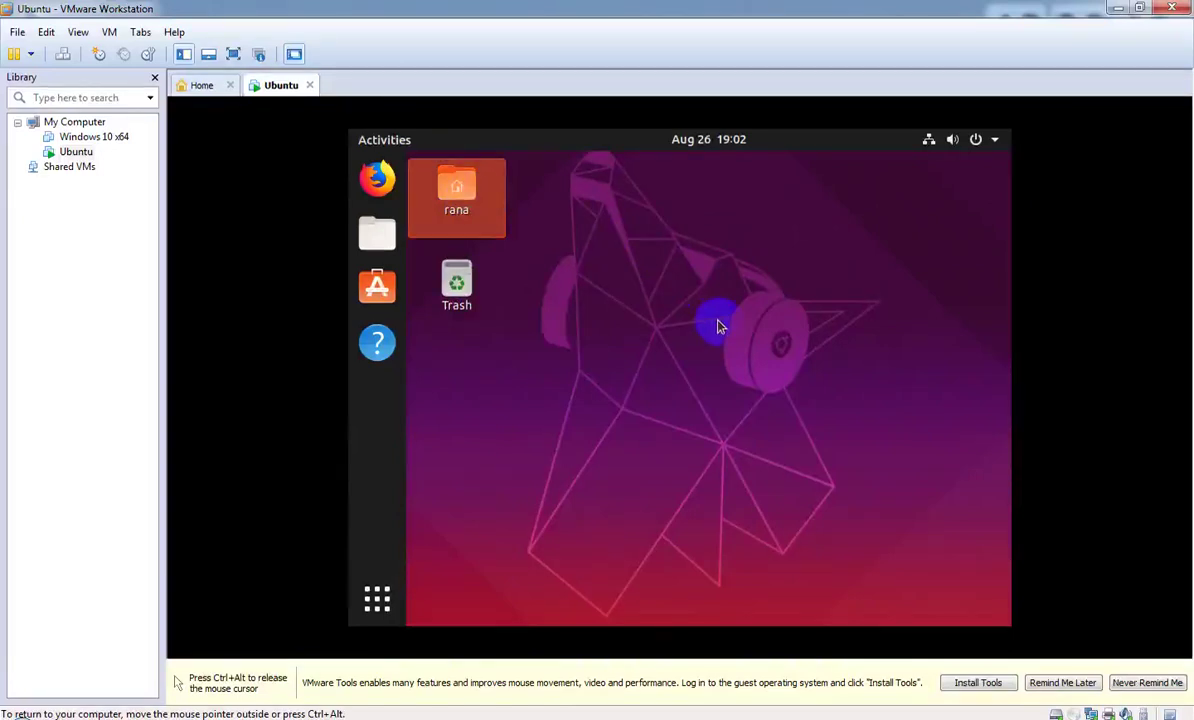
# Switch the virtual machine's CD/DVD (IDE) device from the ISO image to the auto-detected physical drive and apply the settings
pyautogui.click(105, 34)
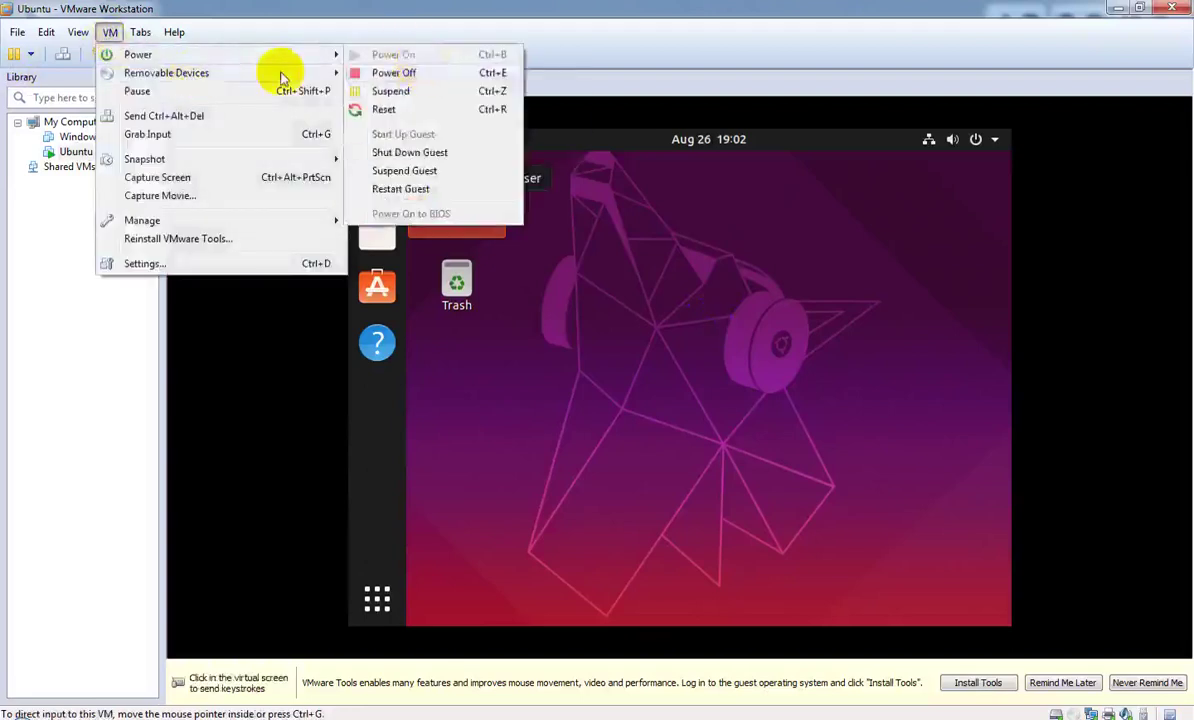
pyautogui.moveTo(275, 73)
pyautogui.moveTo(562, 72)
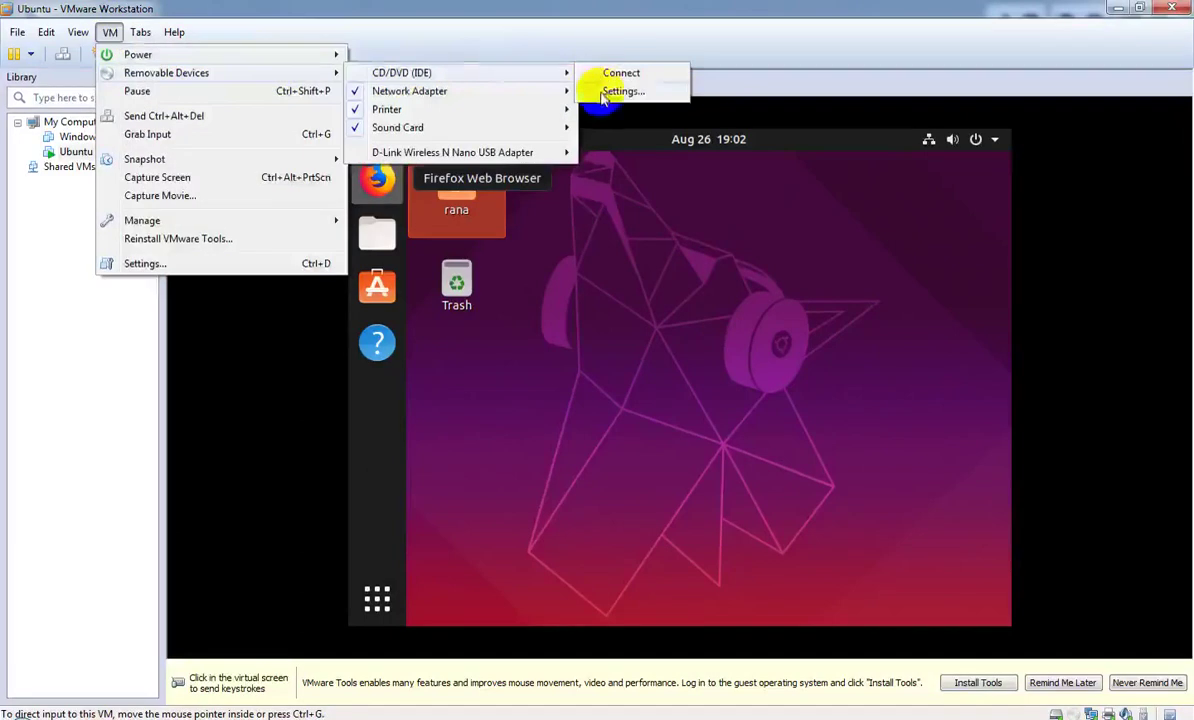
pyautogui.click(610, 92)
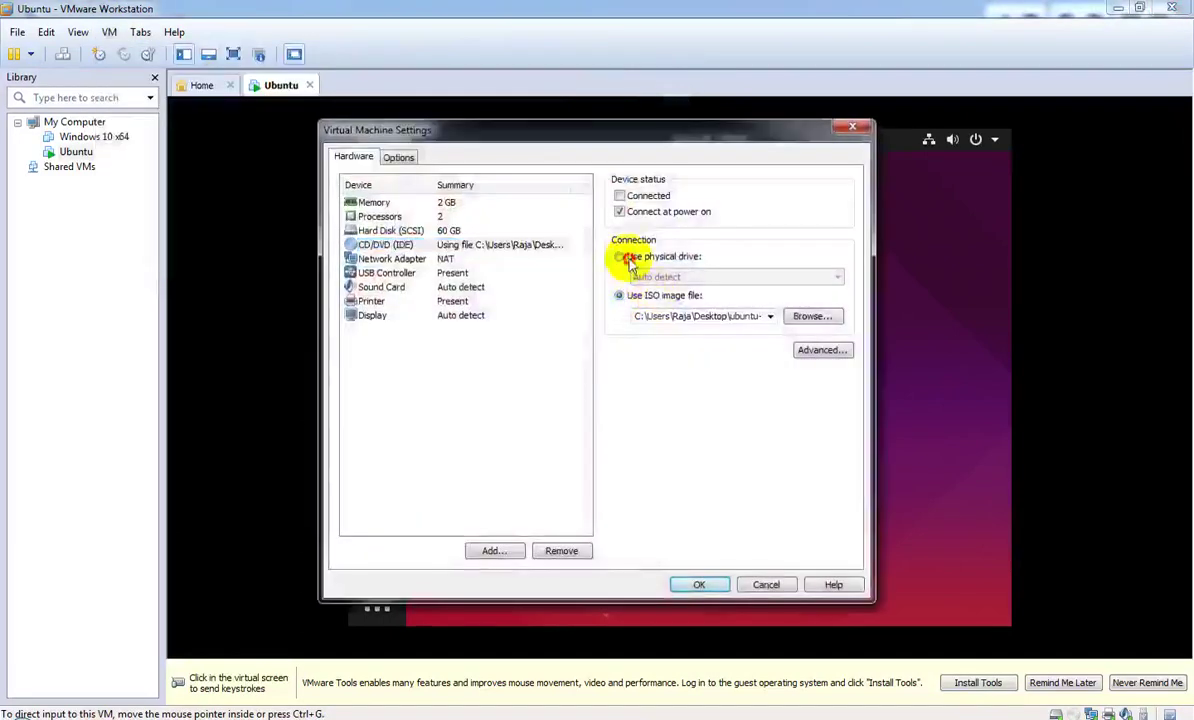
pyautogui.click(624, 257)
pyautogui.click(619, 211)
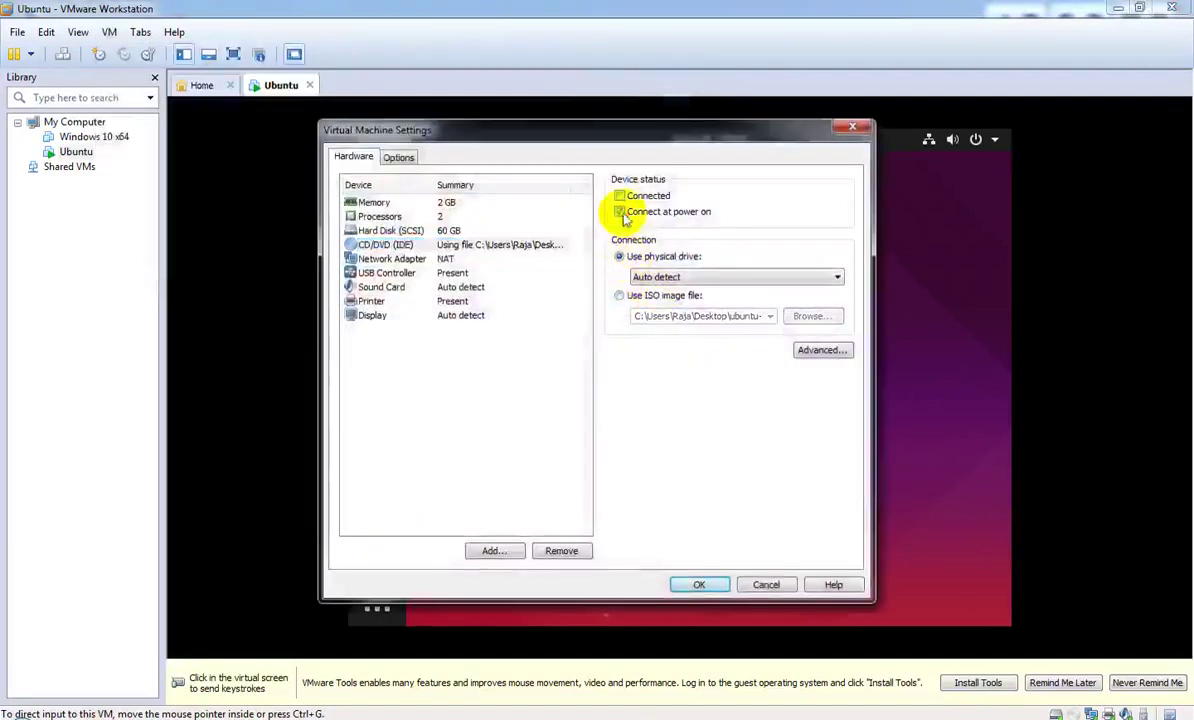
pyautogui.click(701, 585)
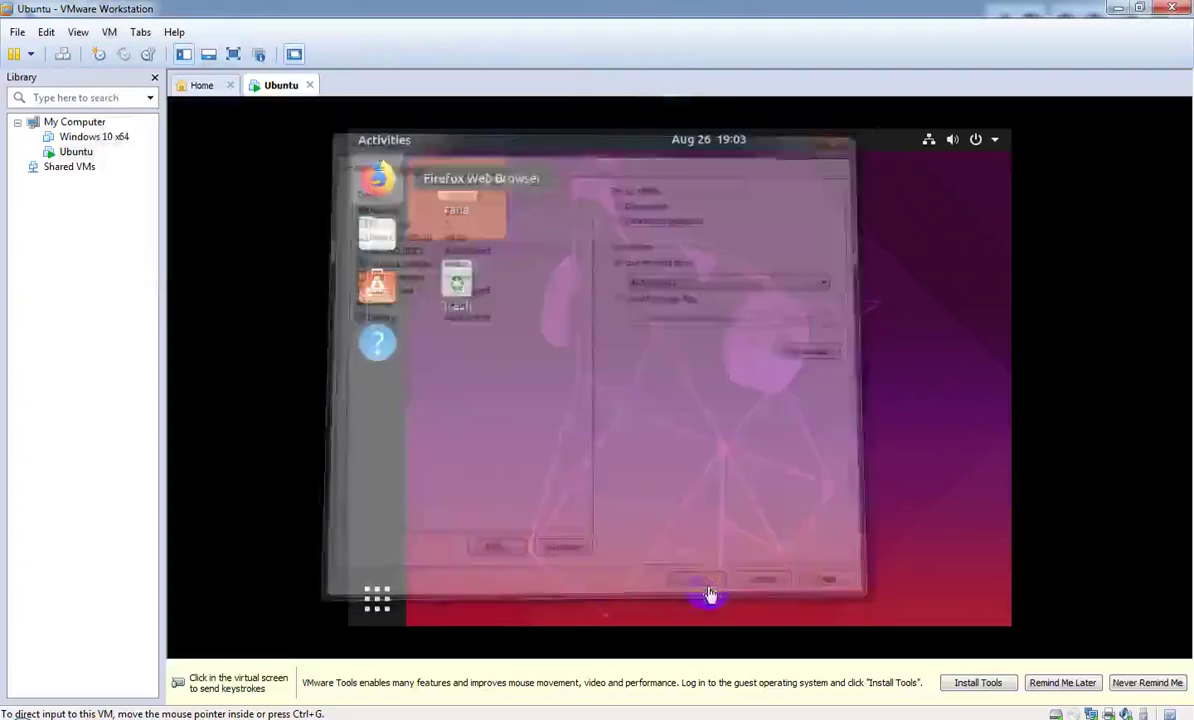
# Open the user's home folder from the Ubuntu desktop and look over its contents
pyautogui.click(687, 287)
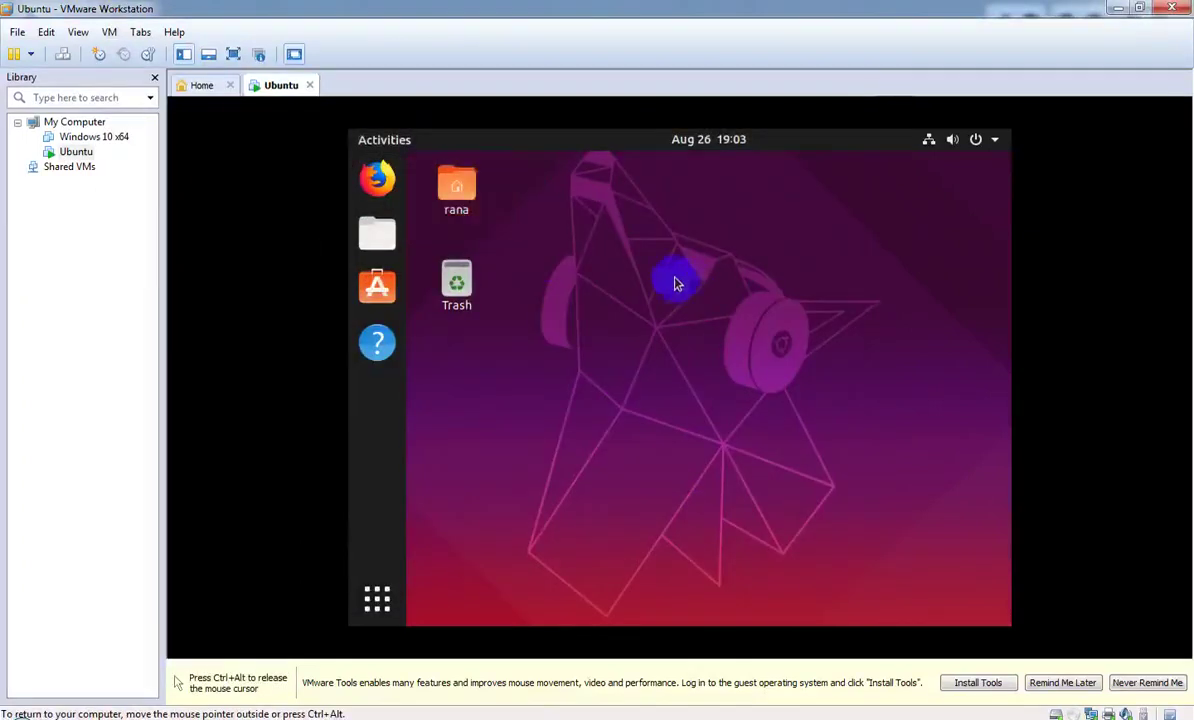
pyautogui.click(460, 193)
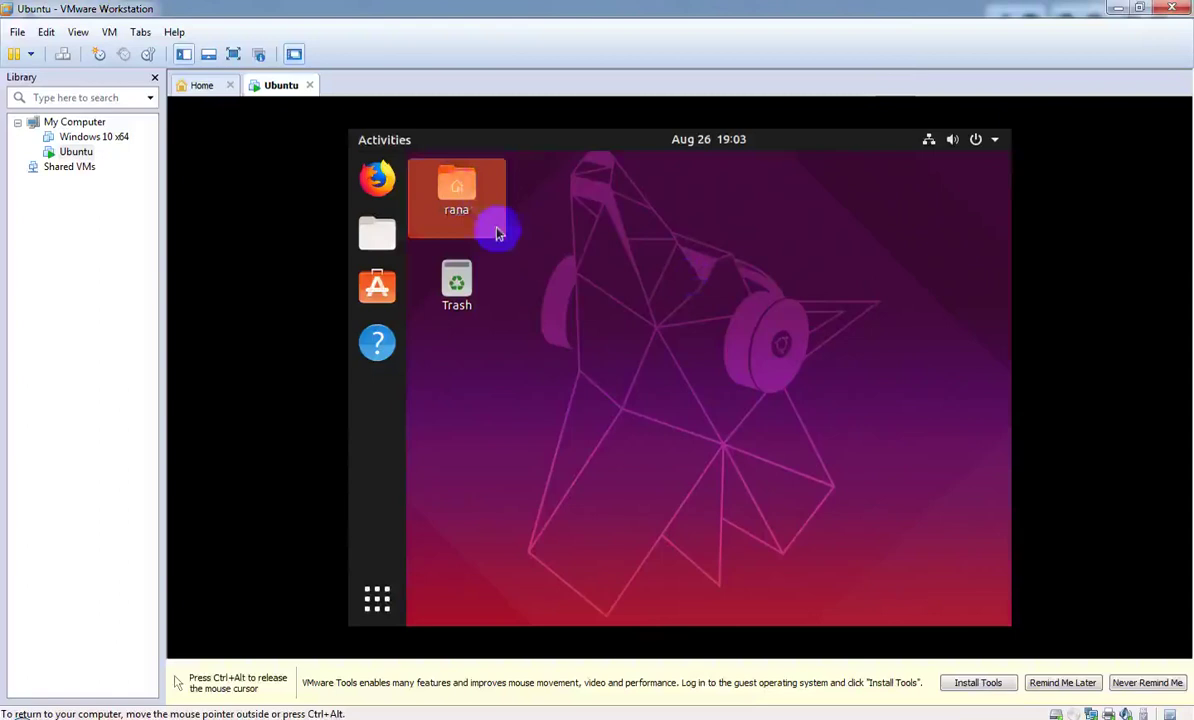
pyautogui.click(585, 302)
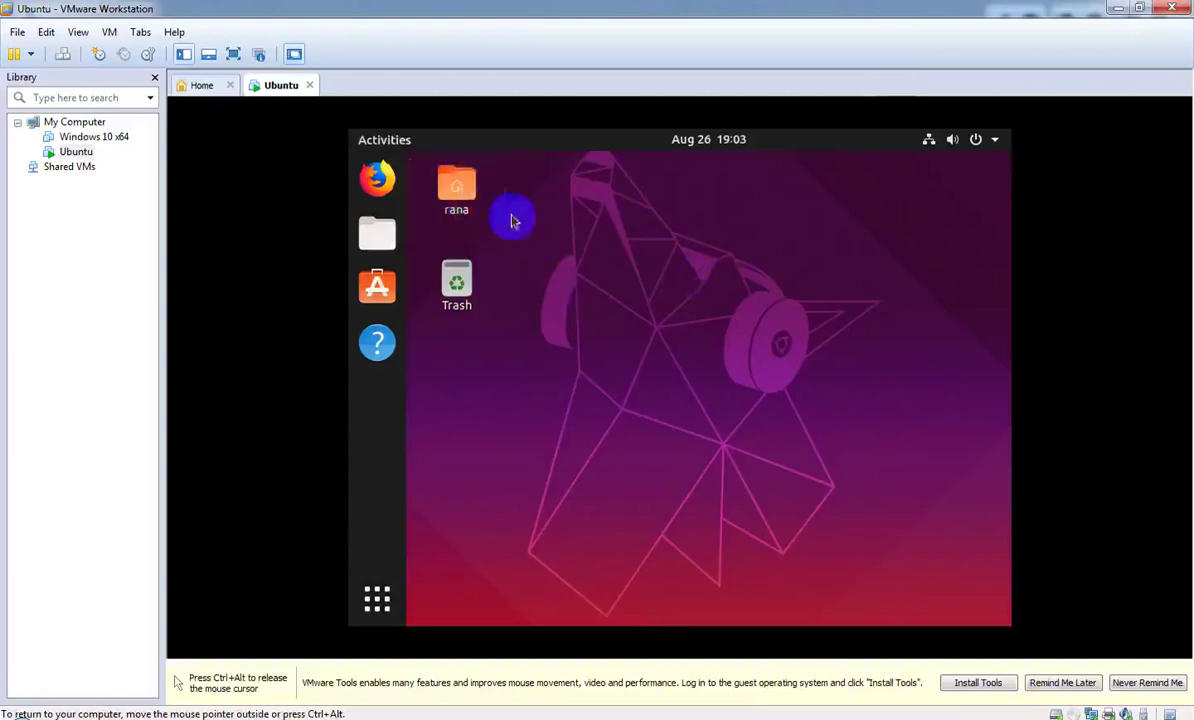
pyautogui.click(448, 198)
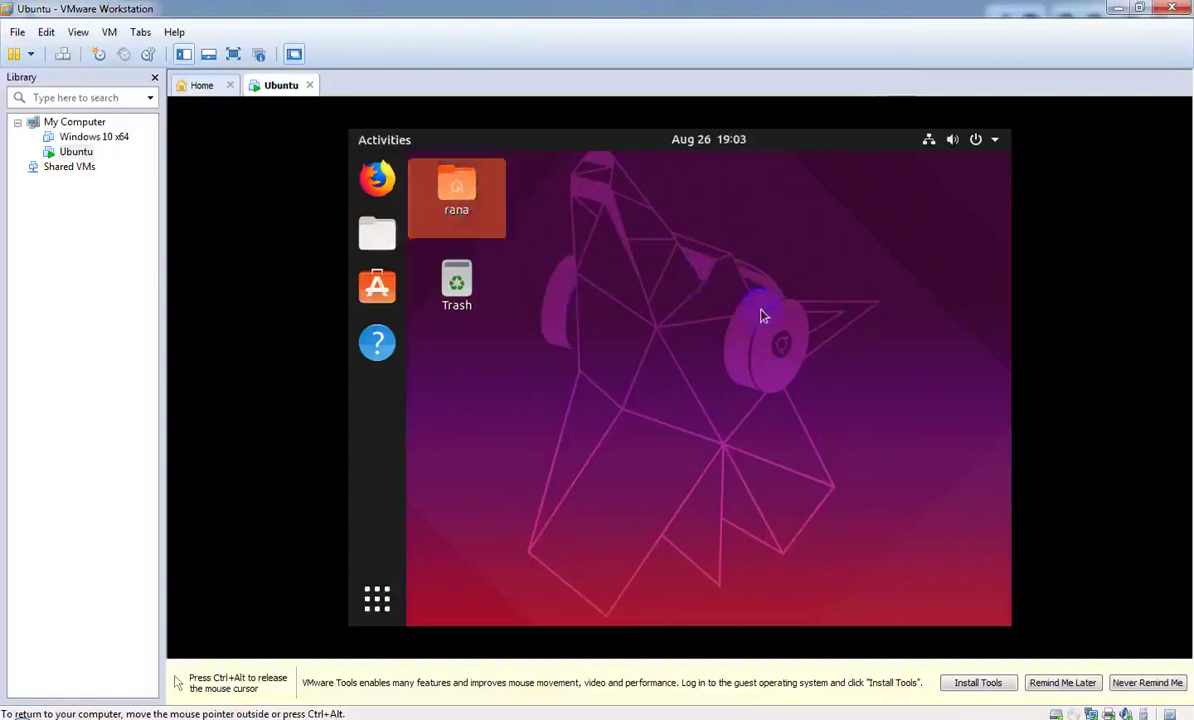
pyautogui.press('Return')
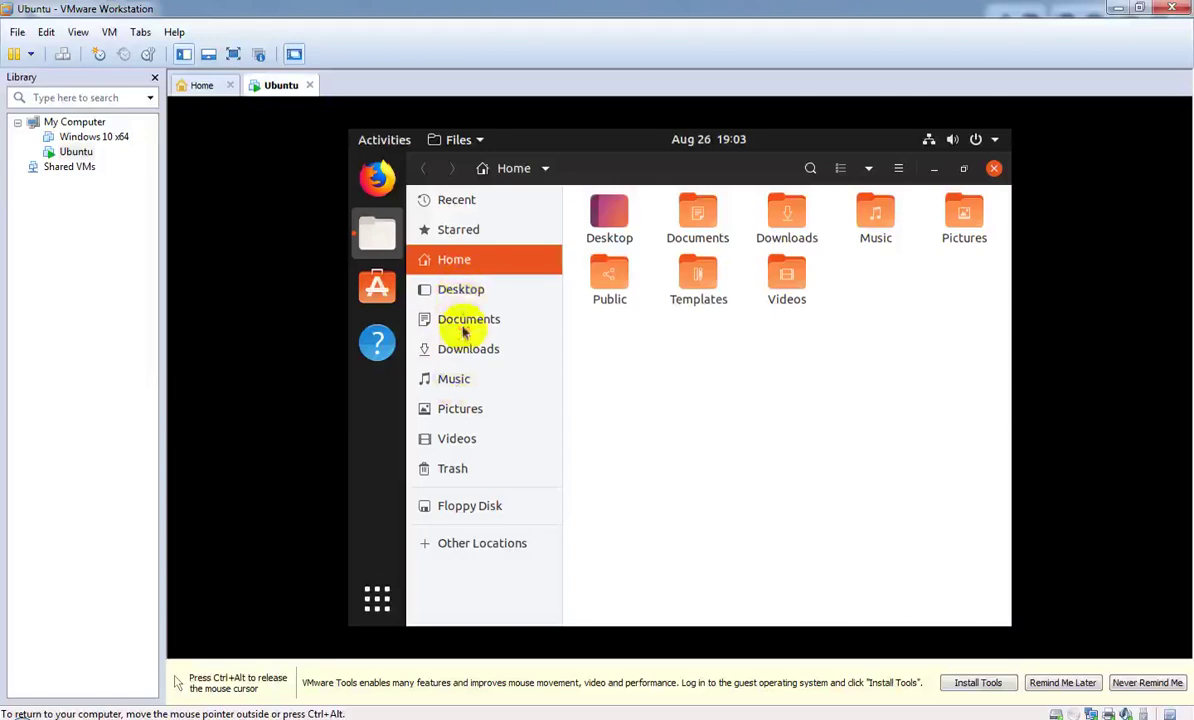
pyautogui.click(994, 169)
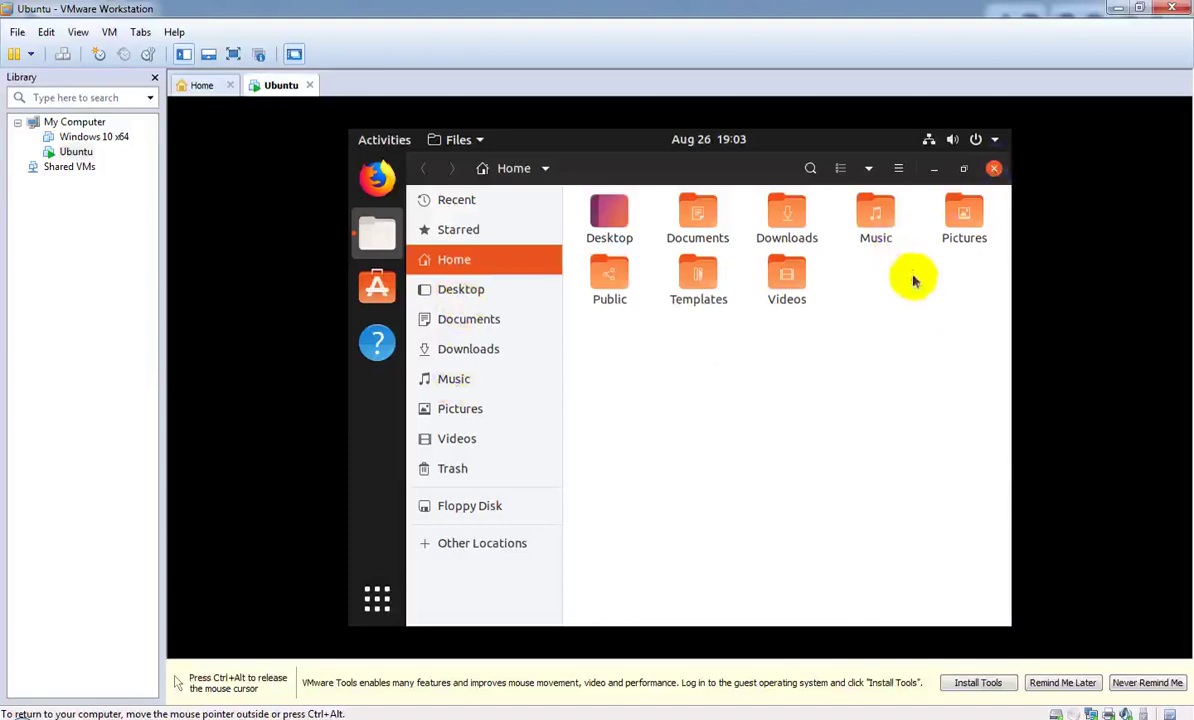
pyautogui.click(994, 170)
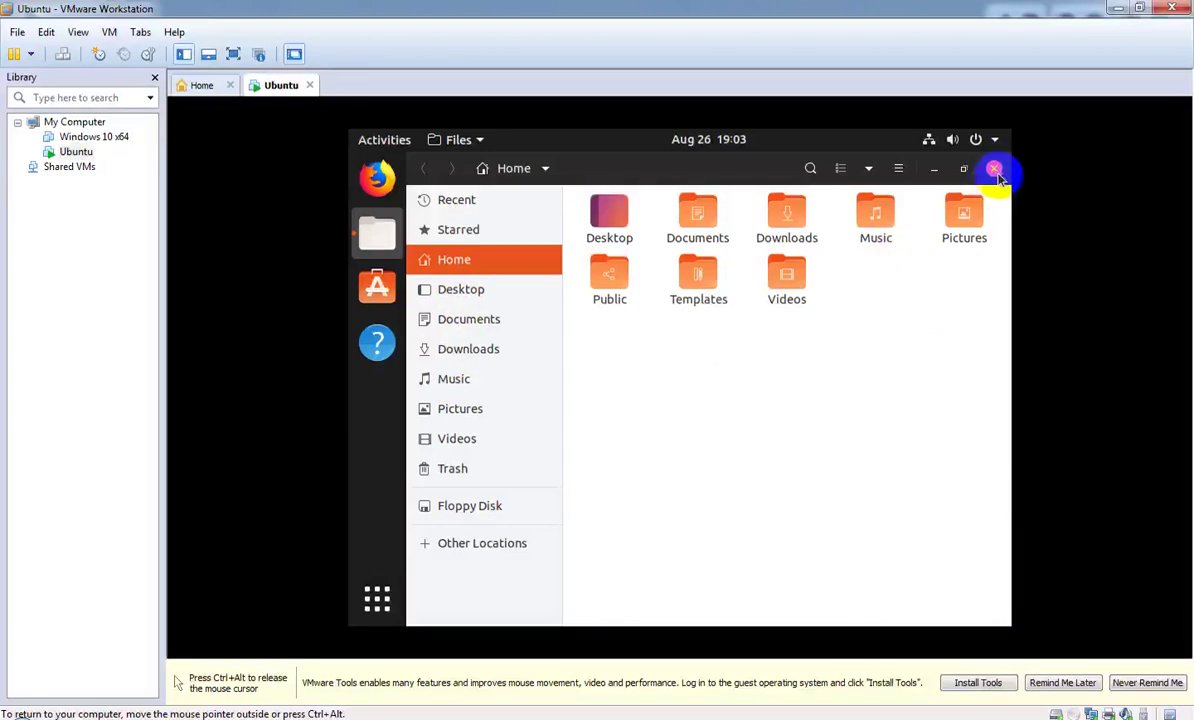
pyautogui.click(995, 169)
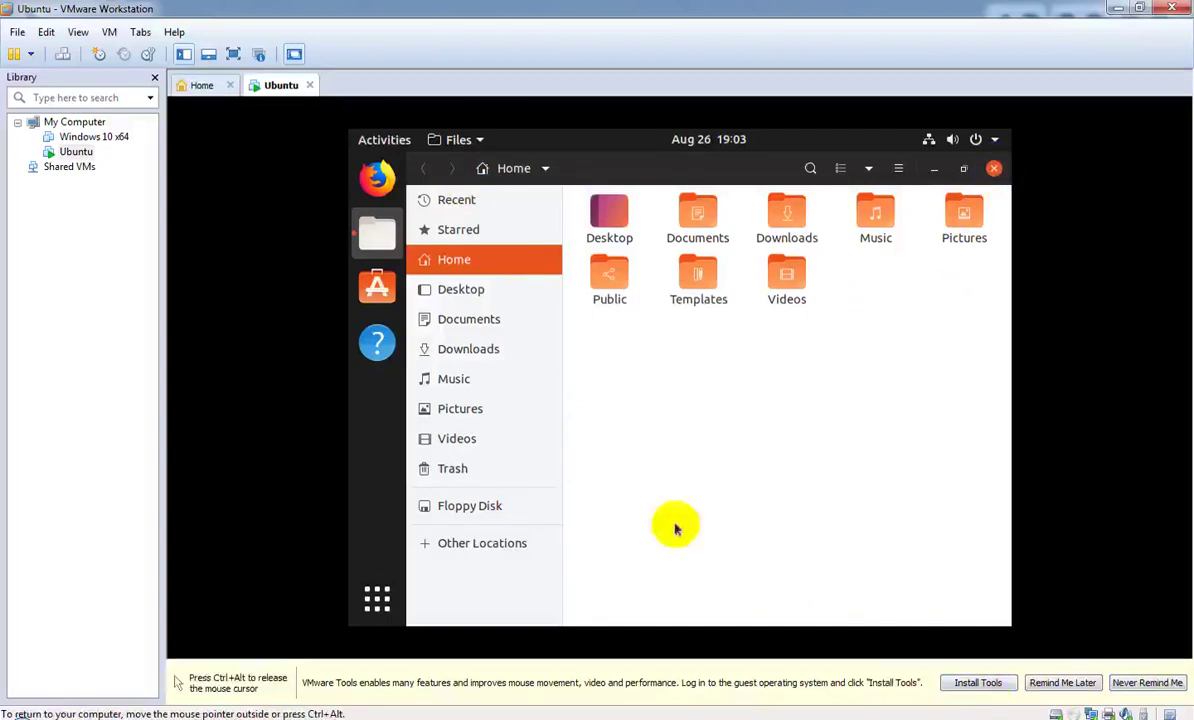
# Mount the VMware Tools installer disc in the guest, open it with Files, and dismiss the installation hint
pyautogui.click(980, 683)
pyautogui.click(981, 661)
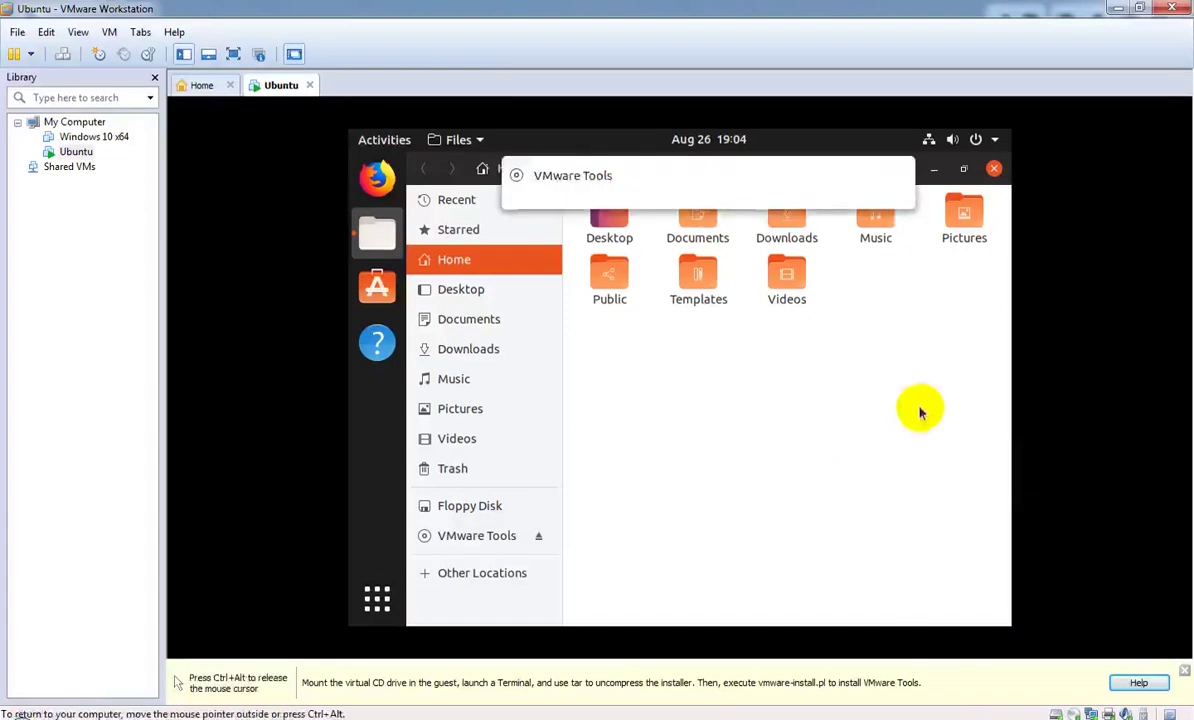
pyautogui.moveTo(554, 176)
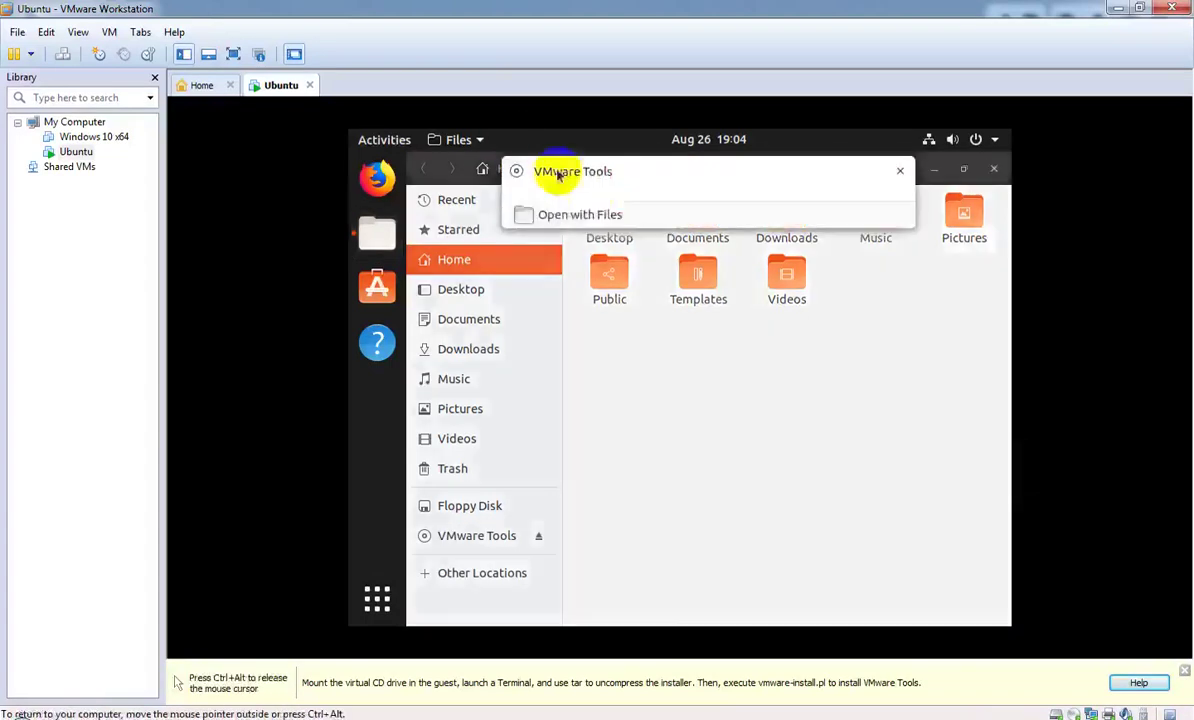
pyautogui.click(617, 217)
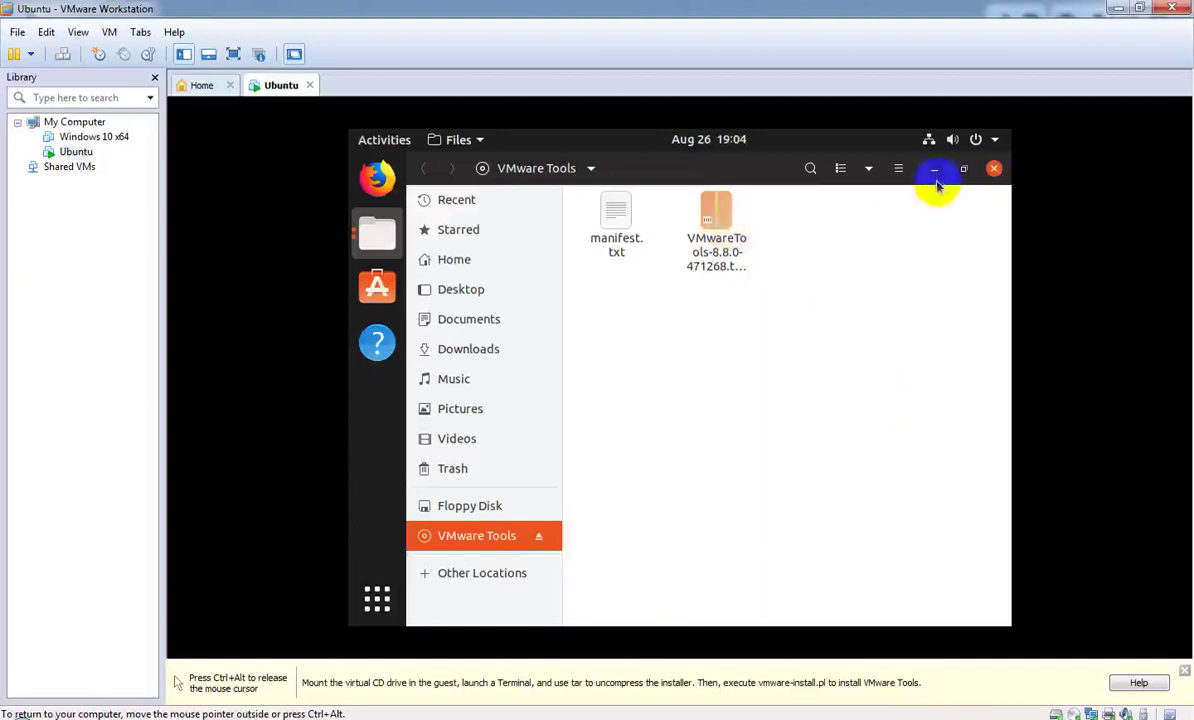
pyautogui.click(1183, 670)
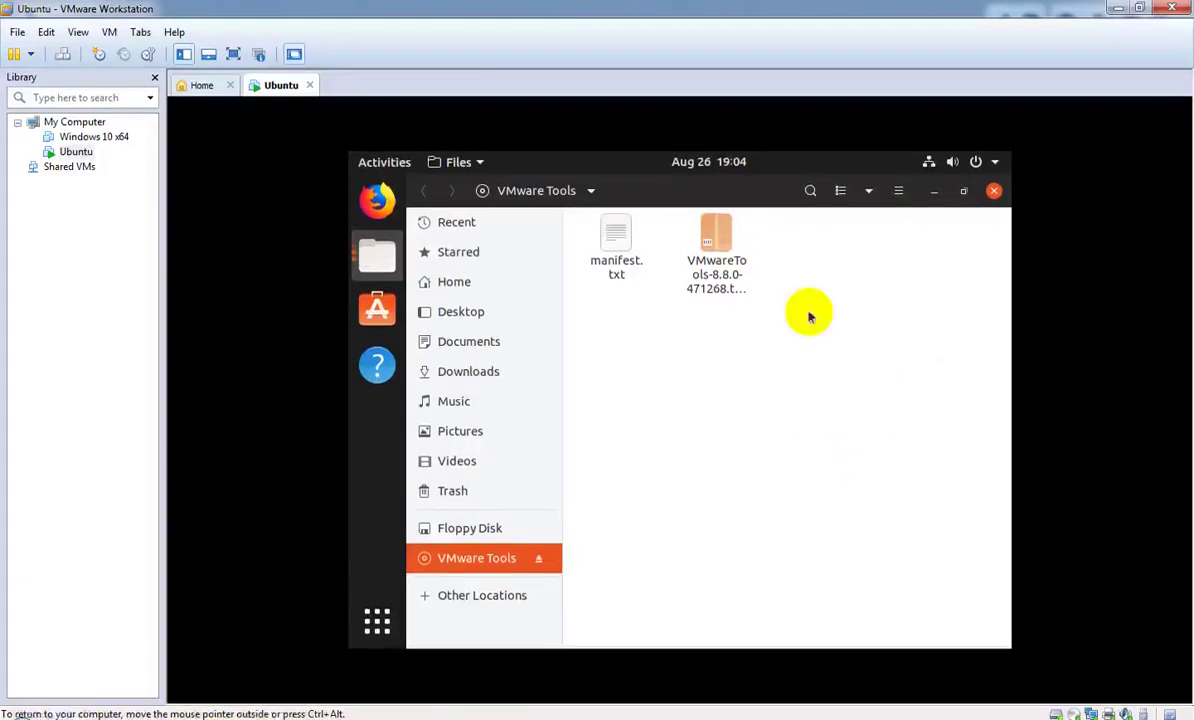
pyautogui.click(1117, 7)
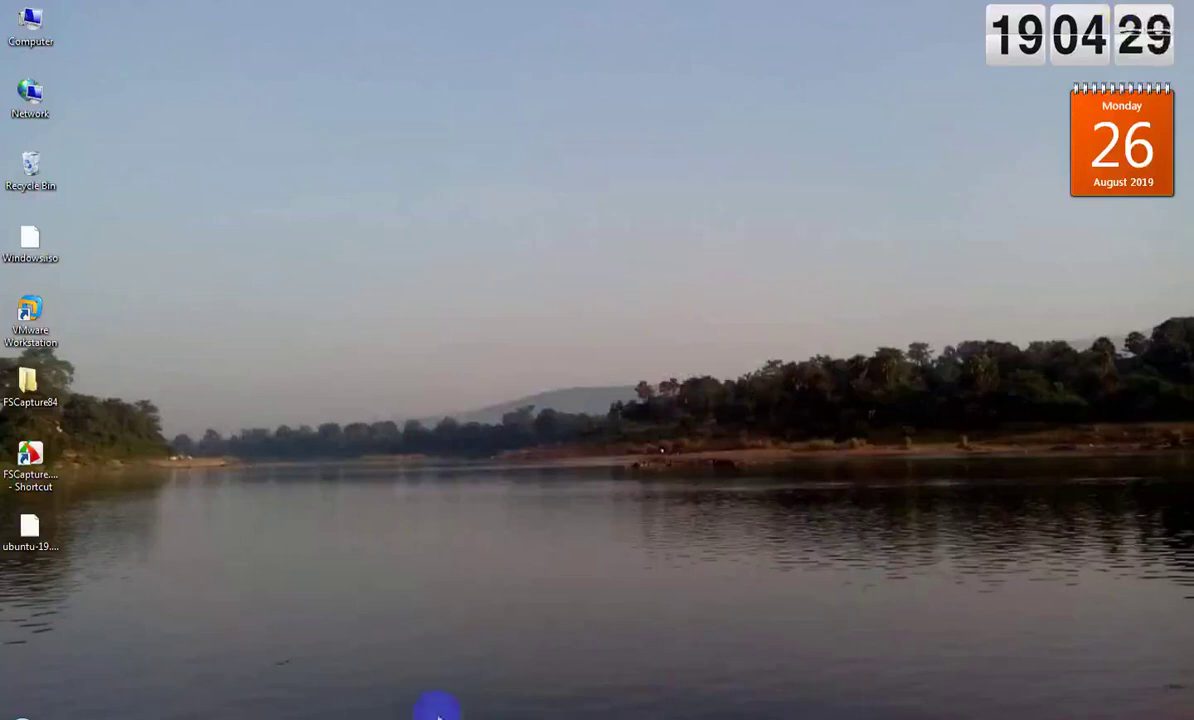
pyautogui.moveTo(440, 712)
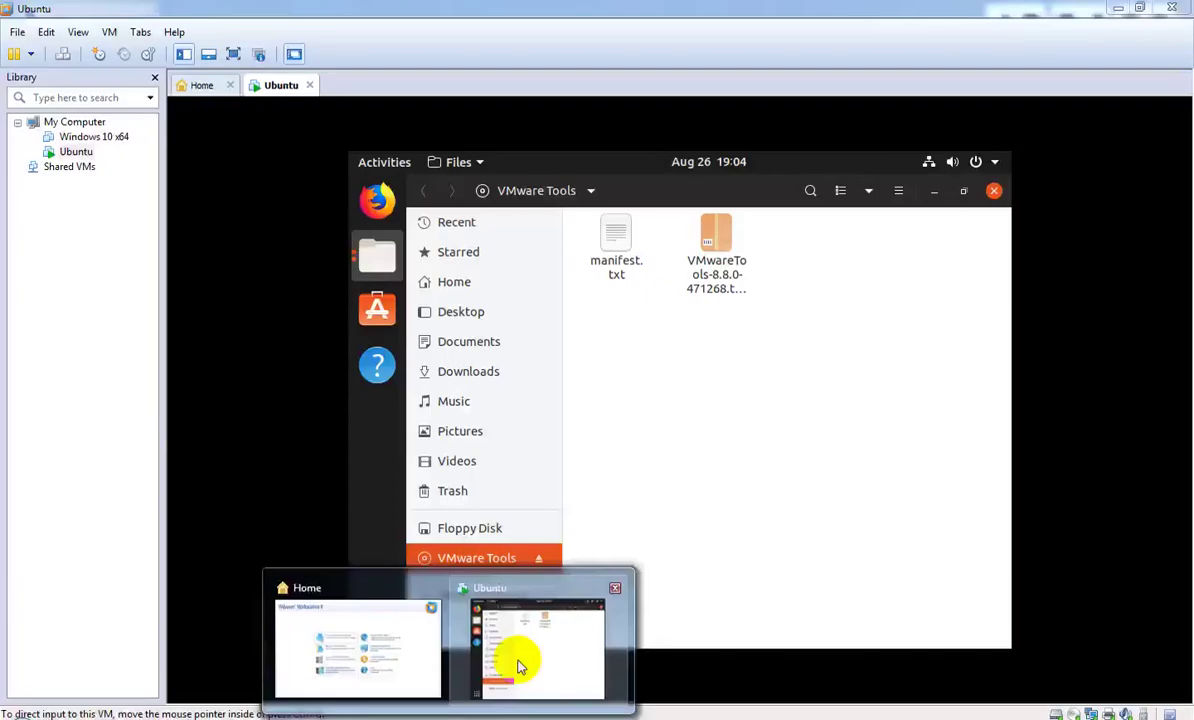
pyautogui.click(520, 667)
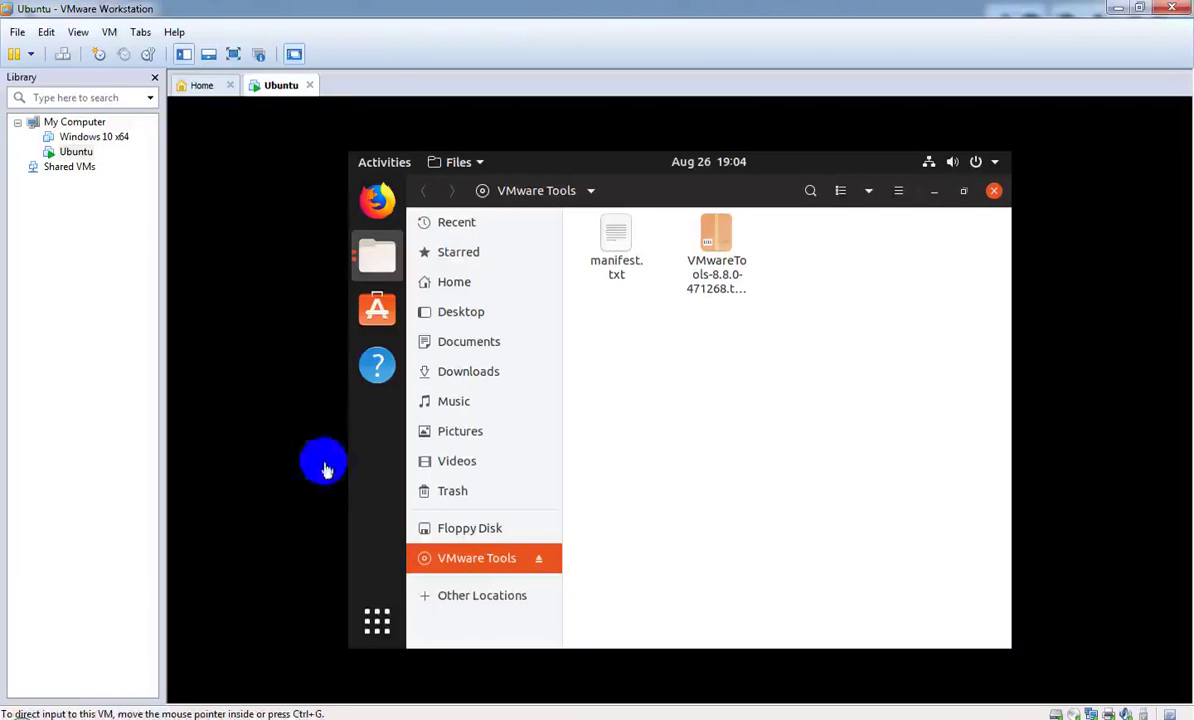
# Look through the frequent and complete sets of installed Ubuntu applications, and return to the VMware Tools folder
pyautogui.click(377, 624)
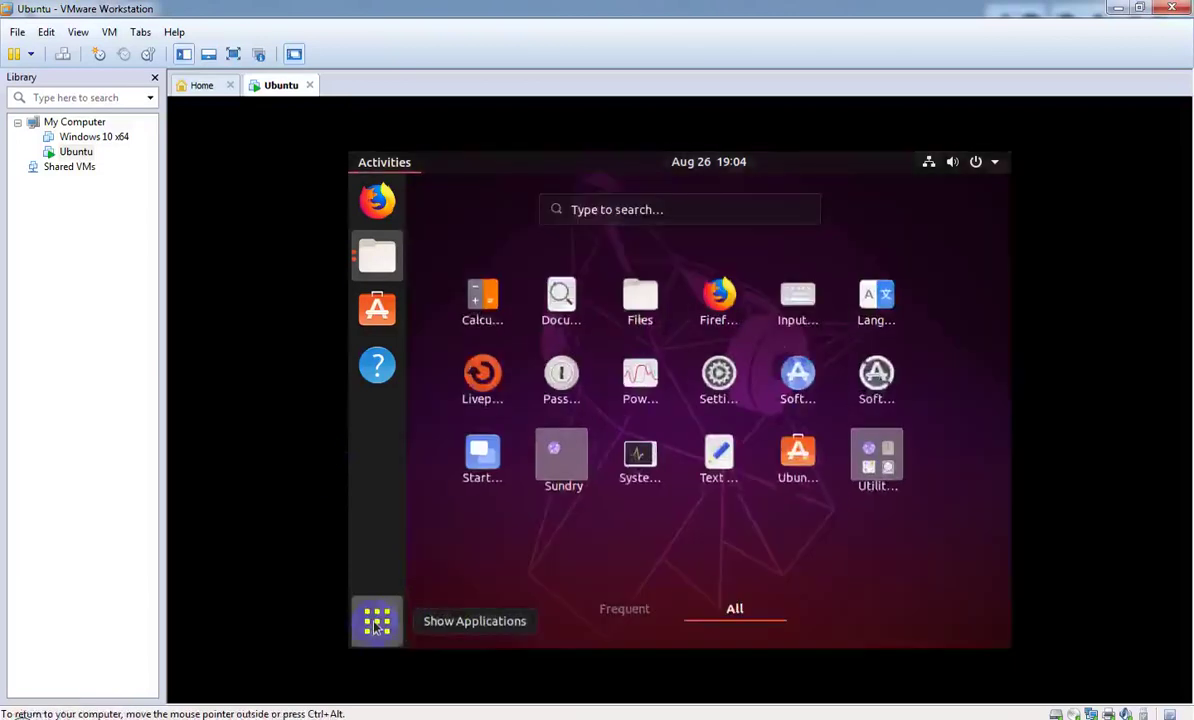
pyautogui.click(641, 612)
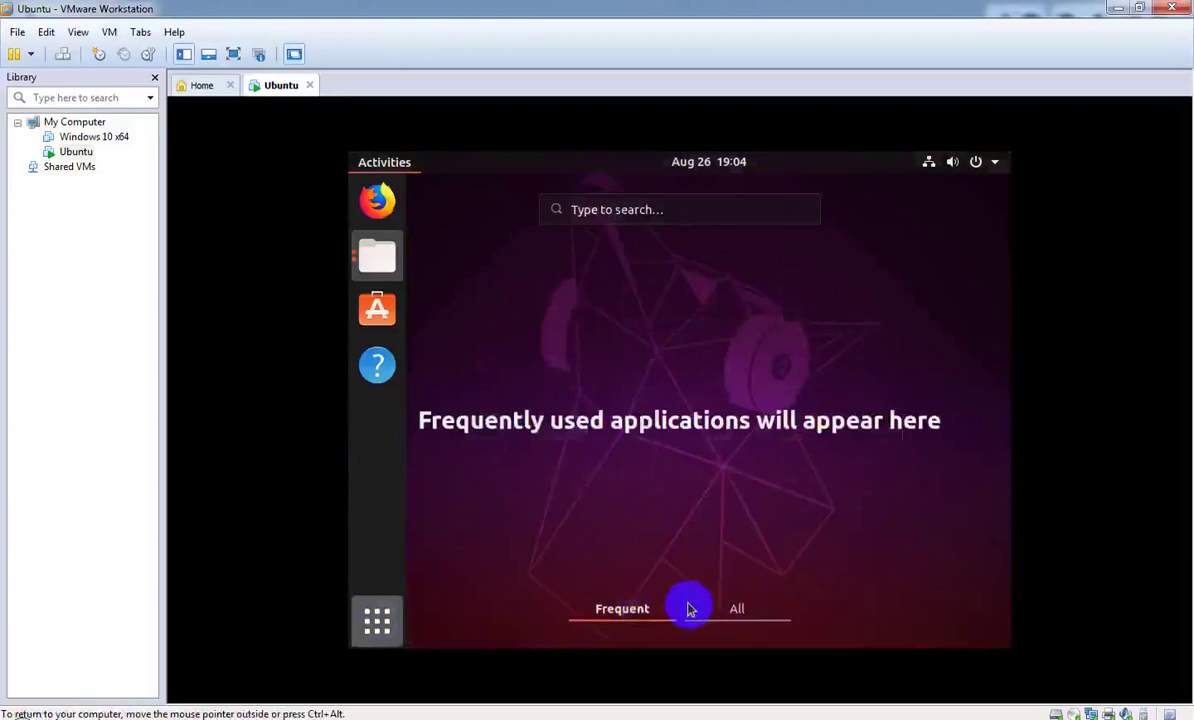
pyautogui.click(689, 609)
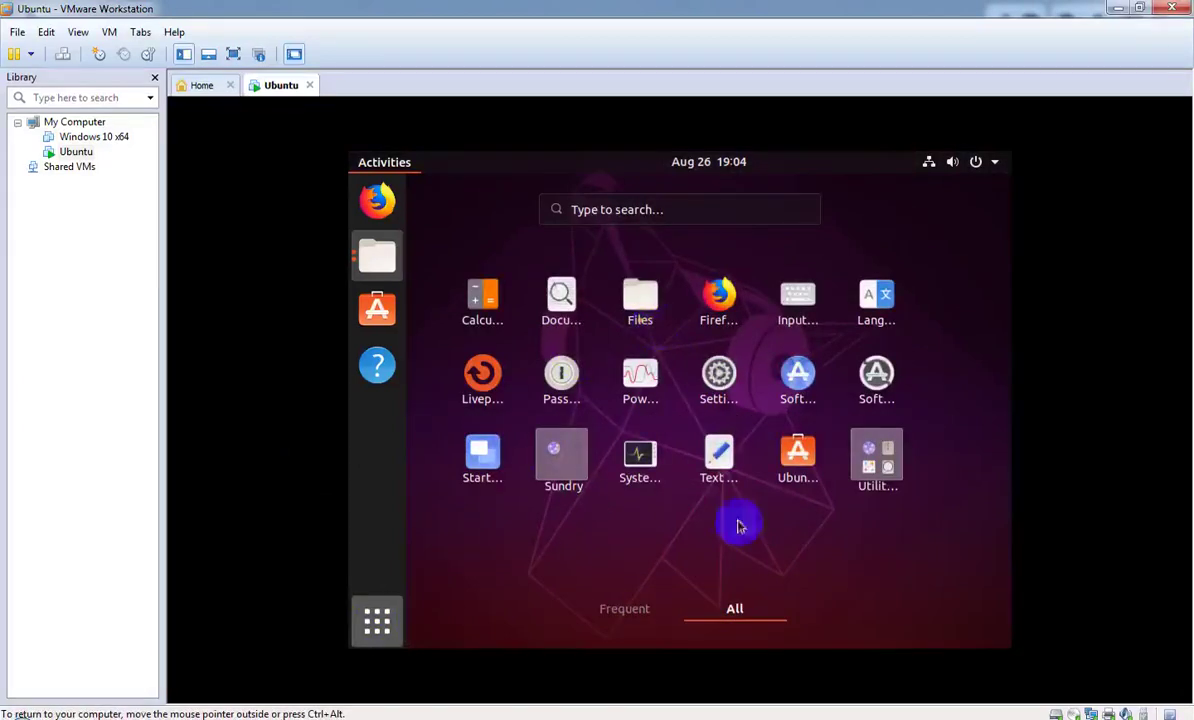
pyautogui.click(378, 623)
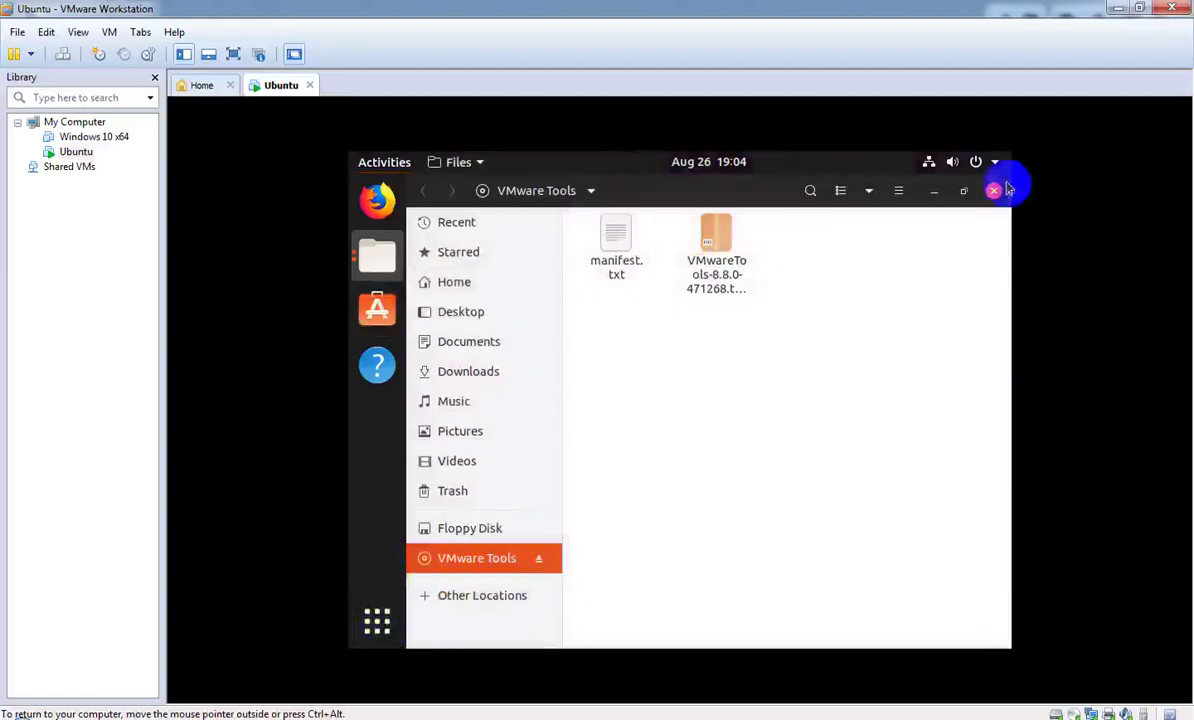
# Try to open the INSTALL file in the VMware Tools archive's vmware-tools-distrib folder with Software Install
pyautogui.doubleClick(732, 287)
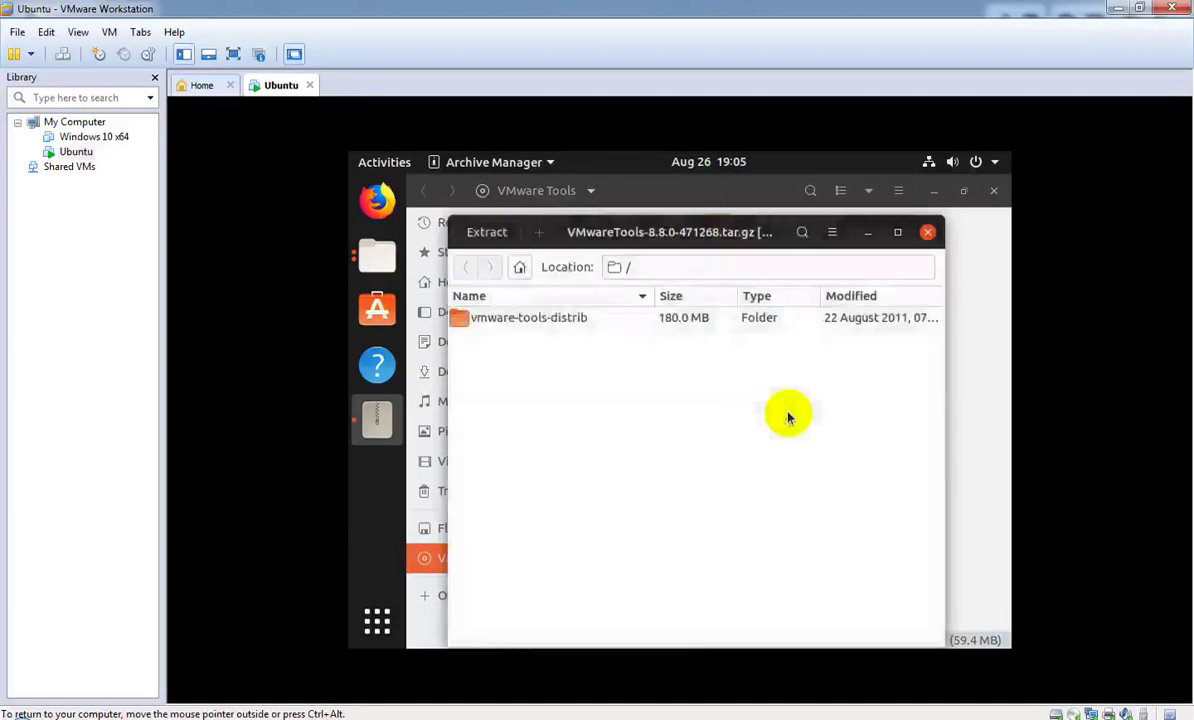
pyautogui.doubleClick(522, 320)
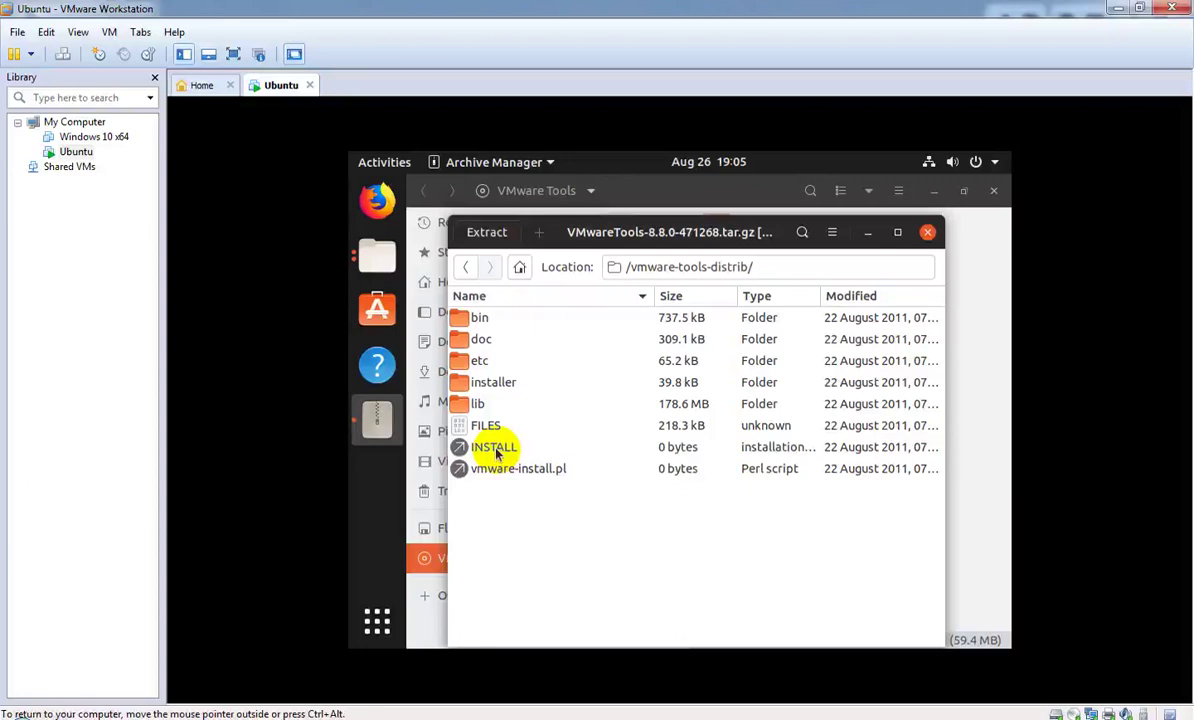
pyautogui.doubleClick(496, 450)
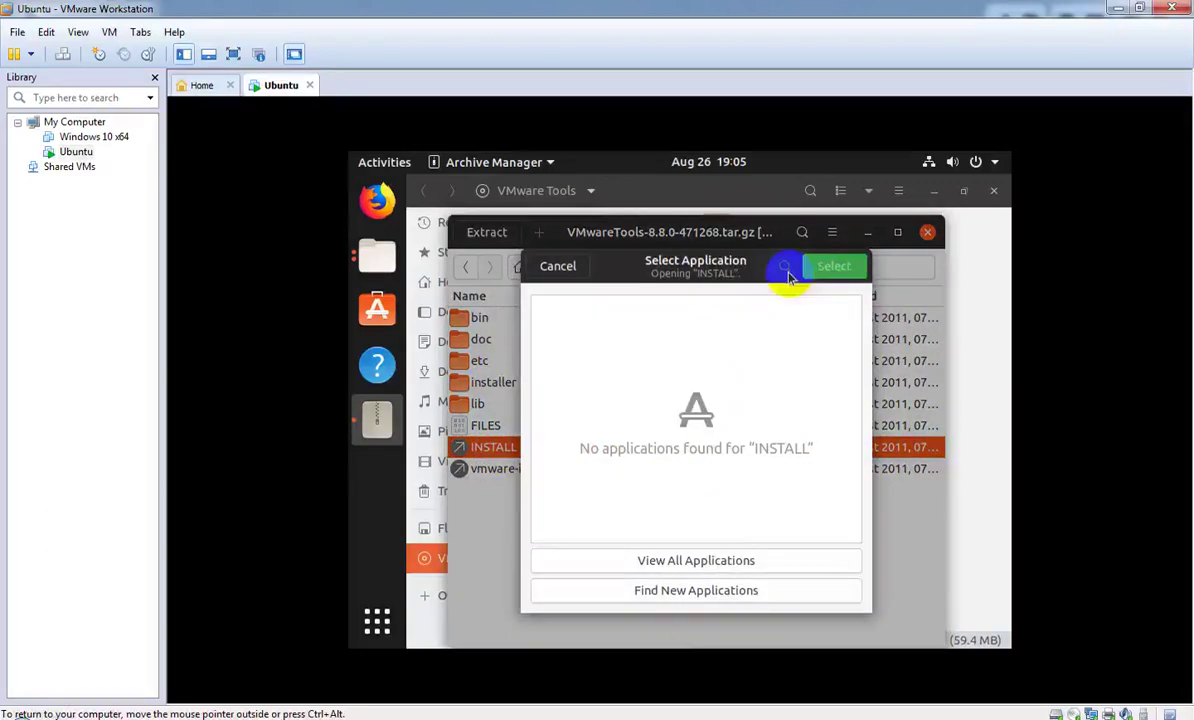
pyautogui.click(700, 562)
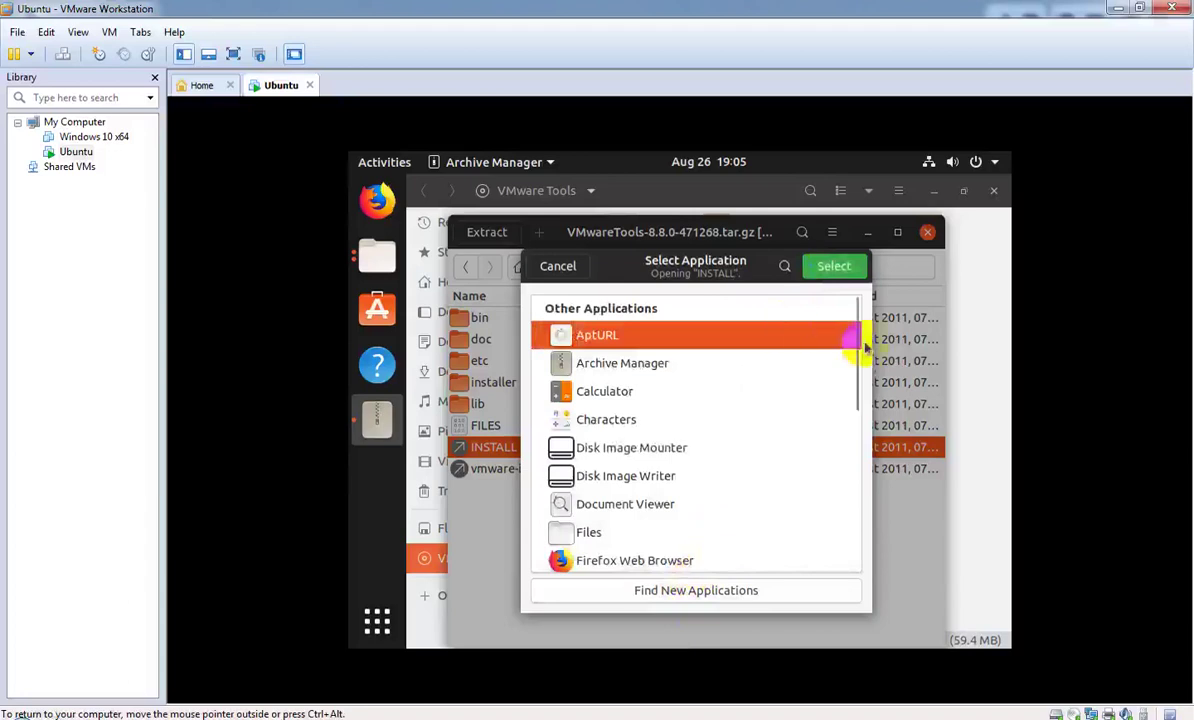
pyautogui.scroll(-1, 857, 370)
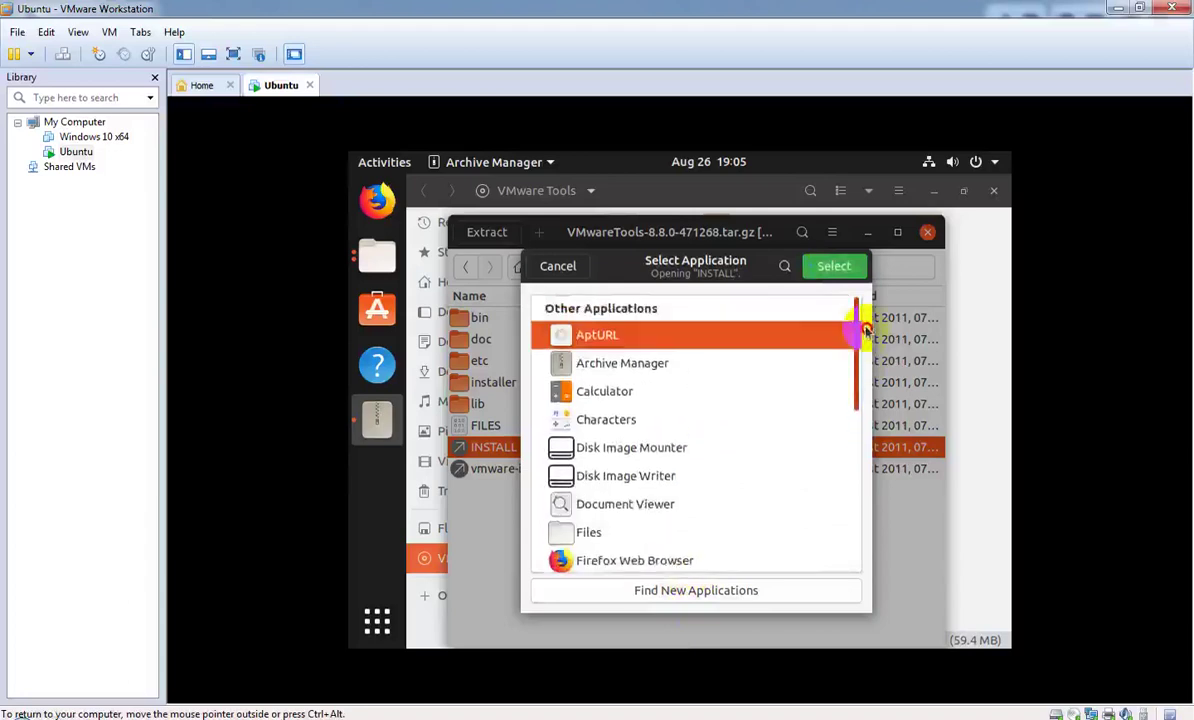
pyautogui.moveTo(865, 330); pyautogui.dragTo(893, 506)
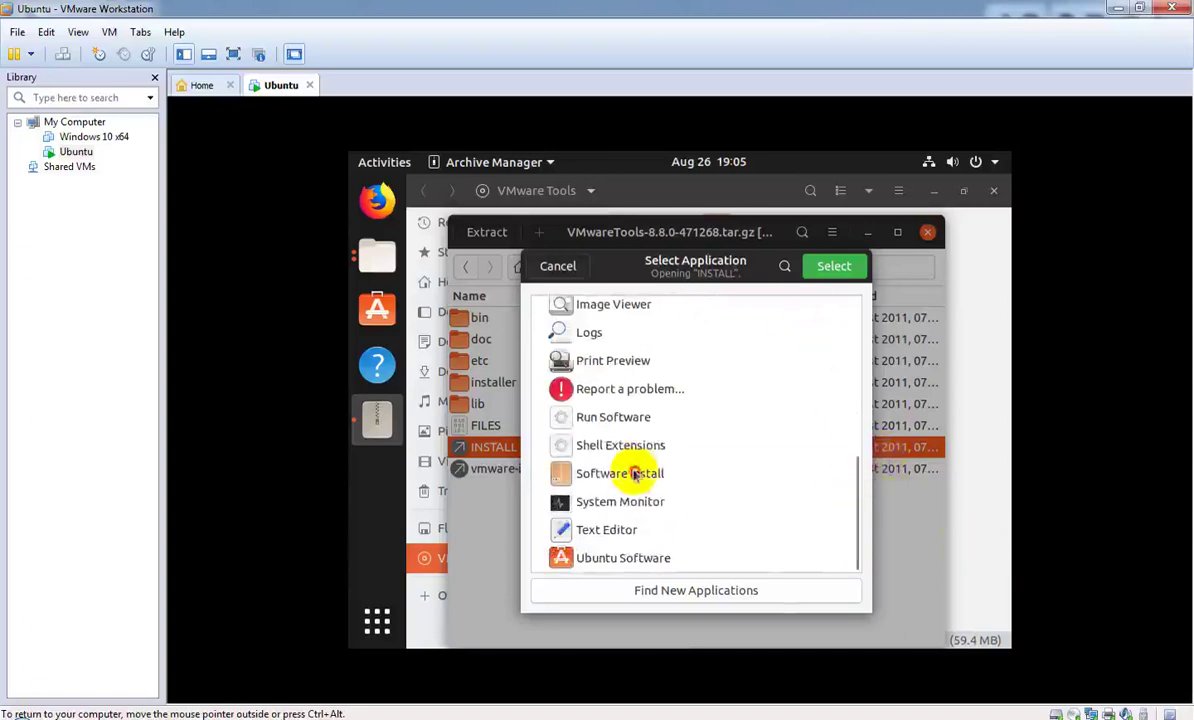
pyautogui.click(572, 472)
pyautogui.click(850, 264)
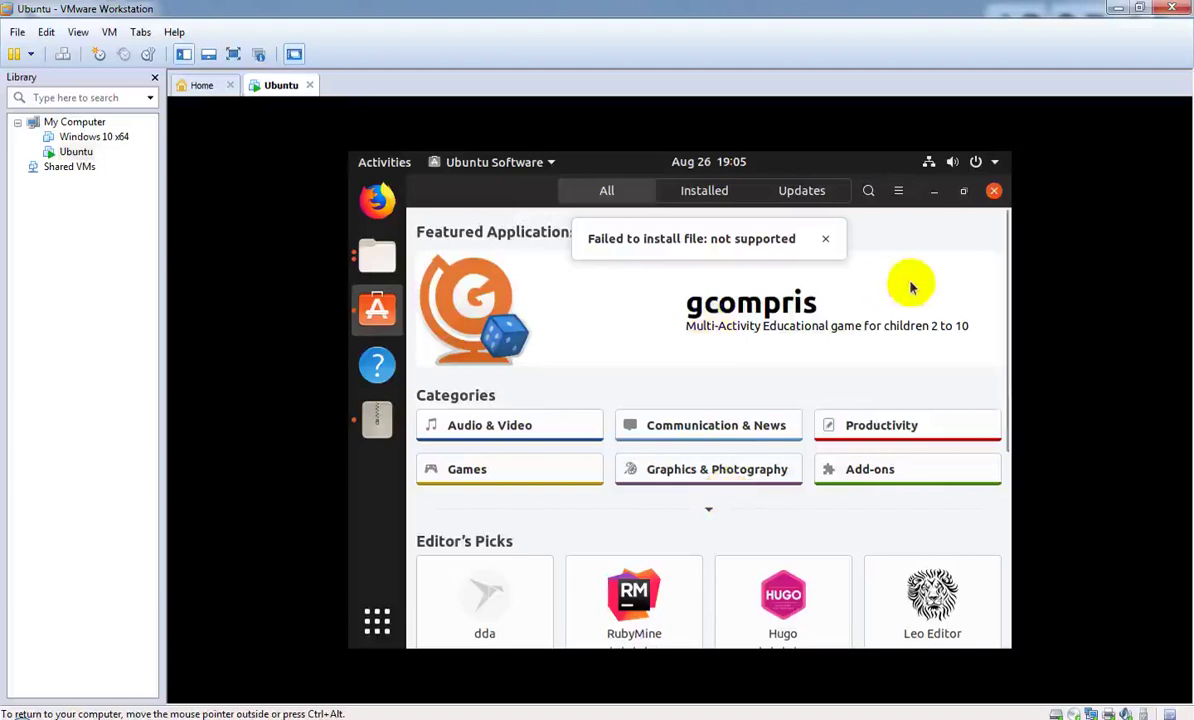
pyautogui.click(825, 239)
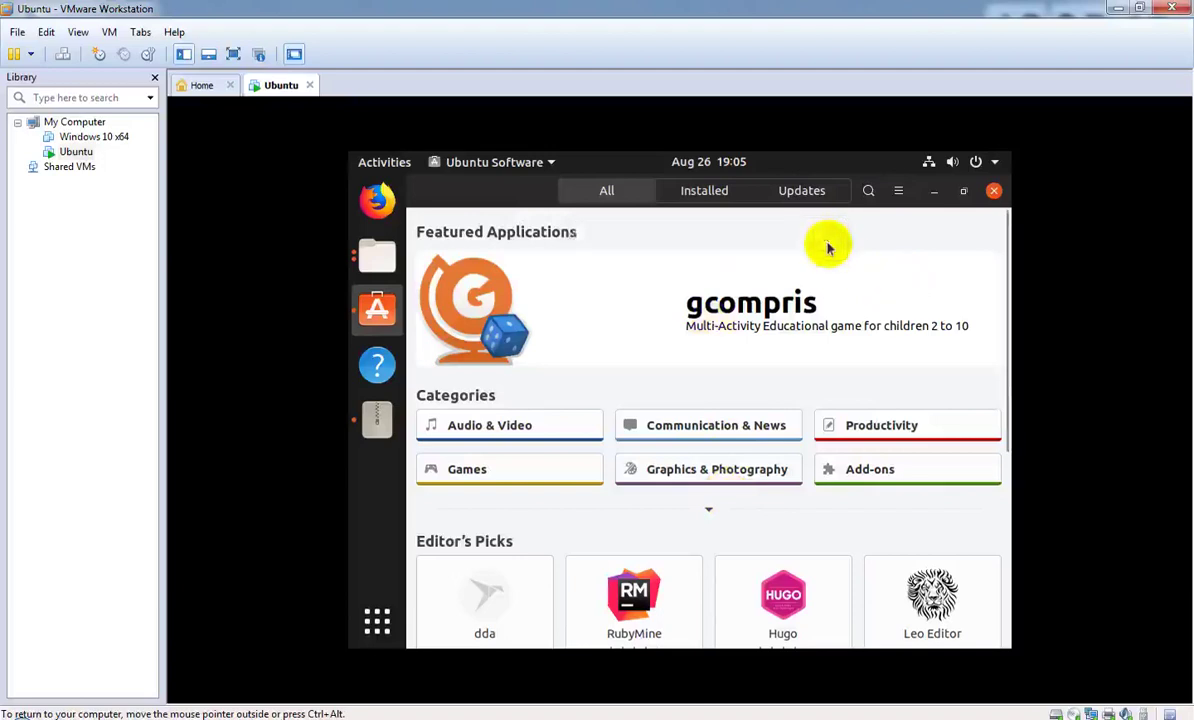
pyautogui.click(993, 190)
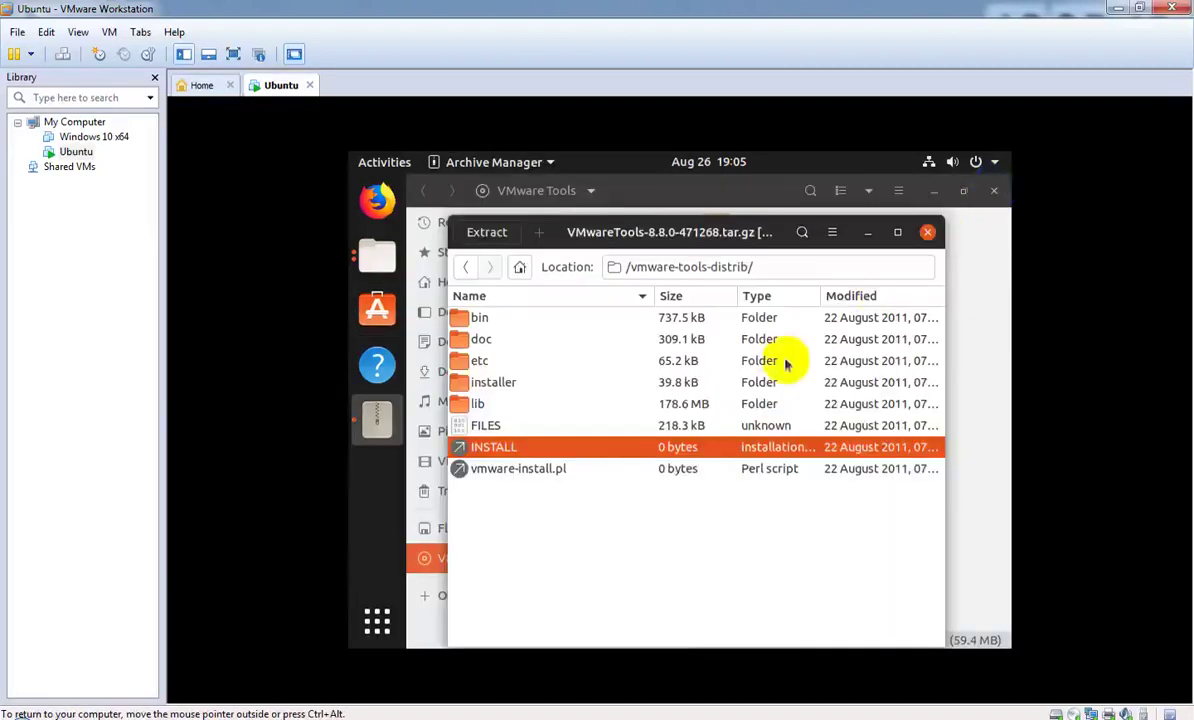
# Try to open vmware-install.pl from the archive, and close Ubuntu Software, the archive and the VMware Tools folder
pyautogui.click(545, 476)
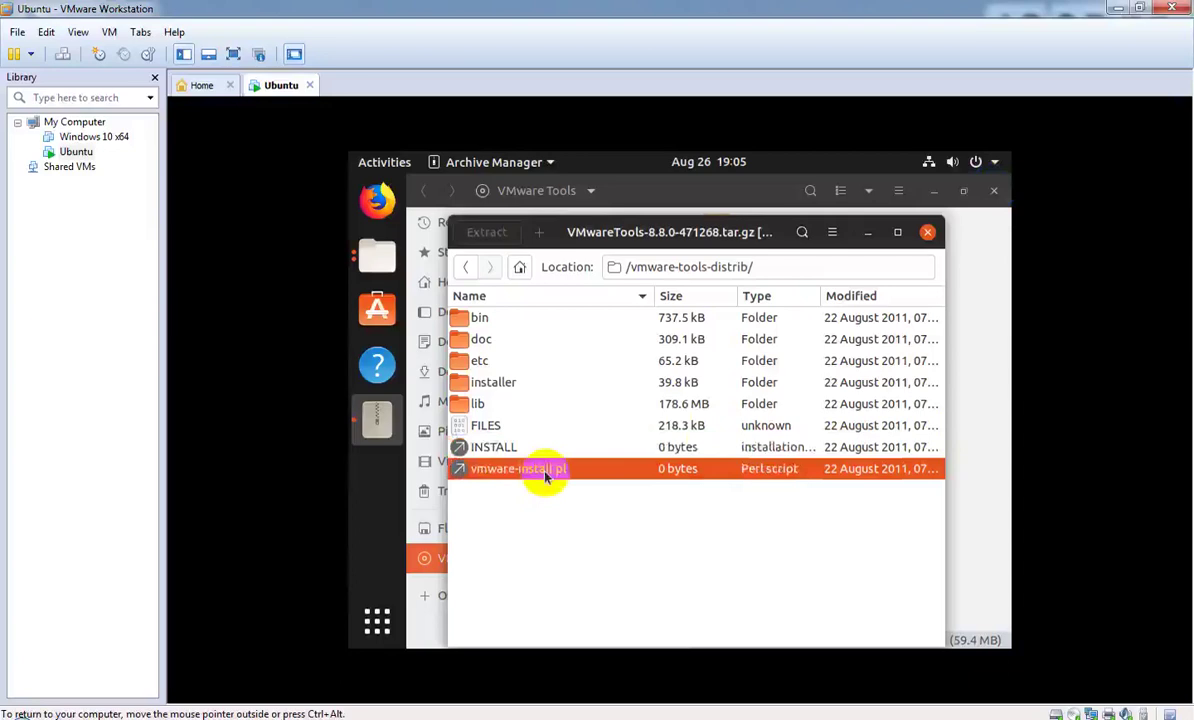
pyautogui.doubleClick(545, 476)
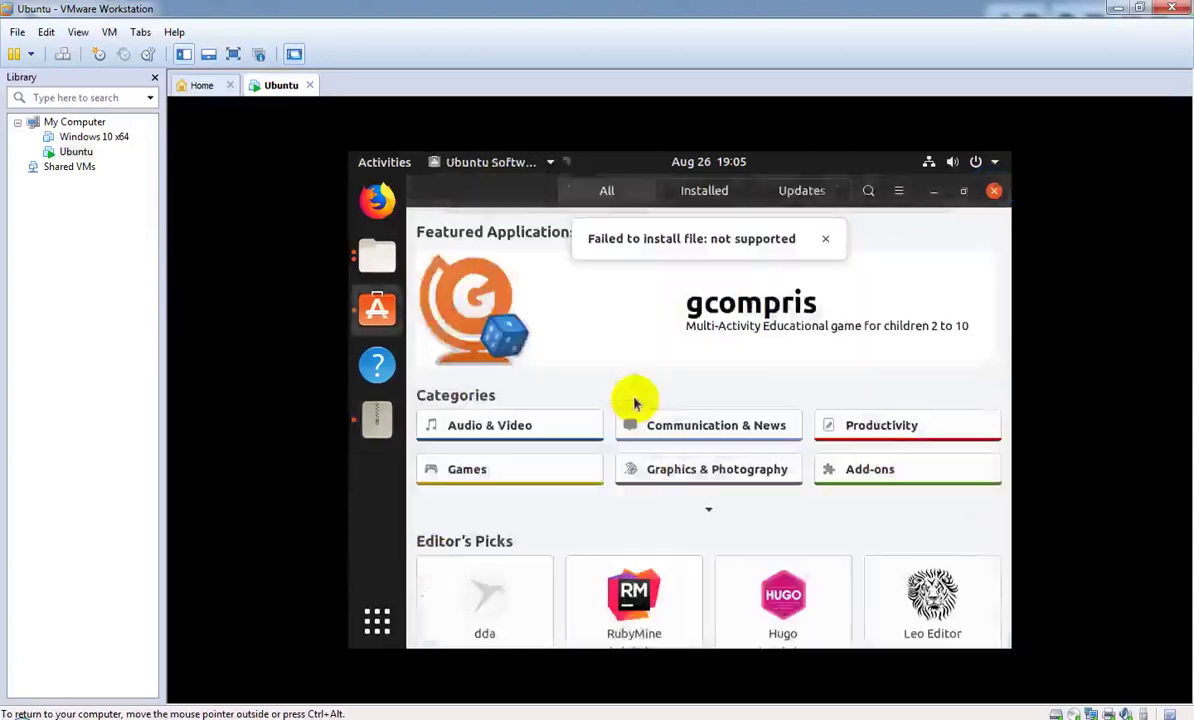
pyautogui.click(995, 191)
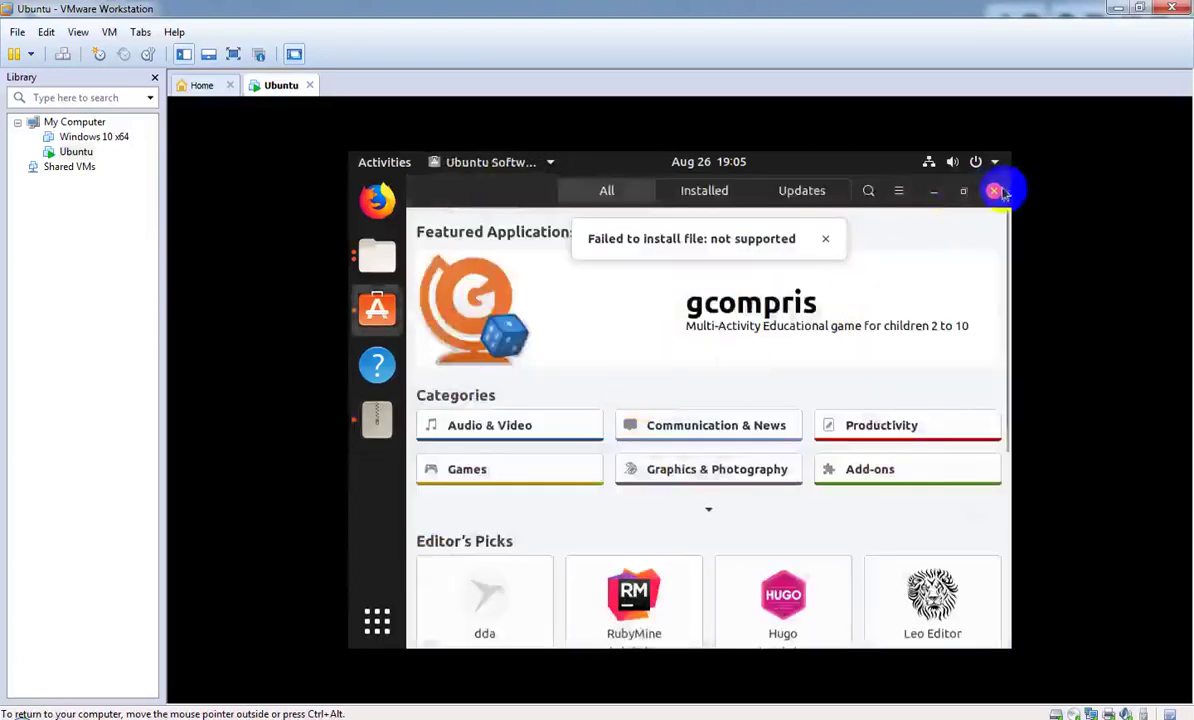
pyautogui.click(928, 231)
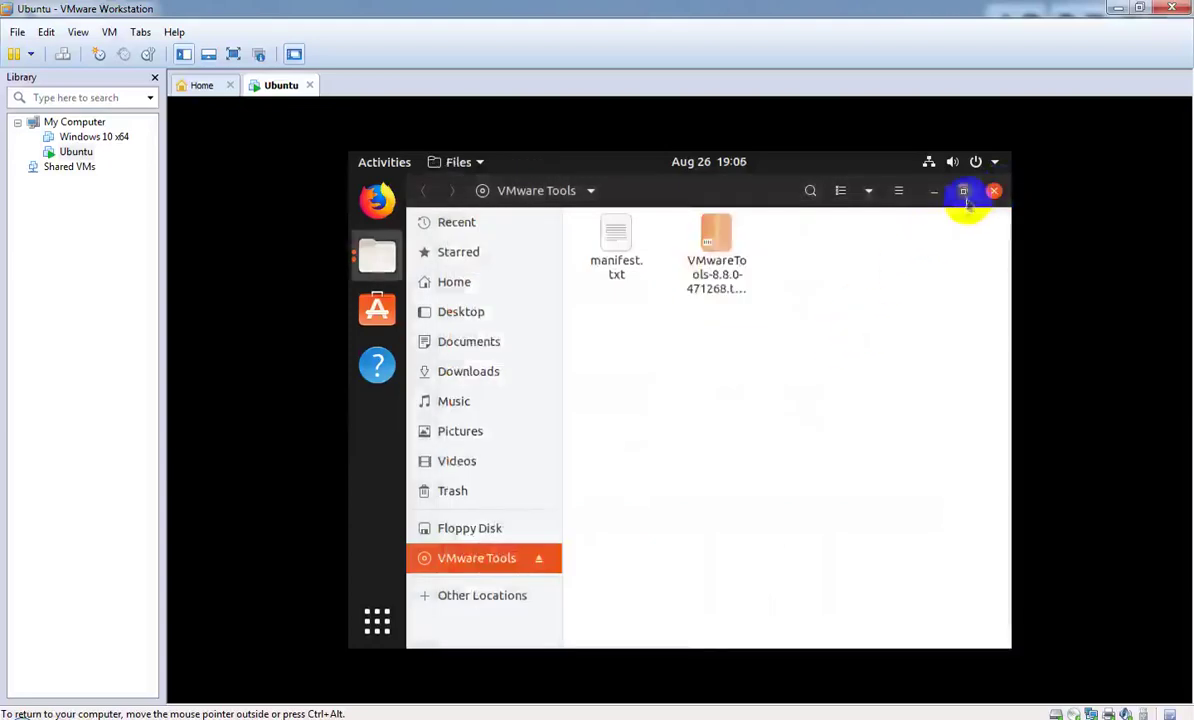
pyautogui.click(994, 192)
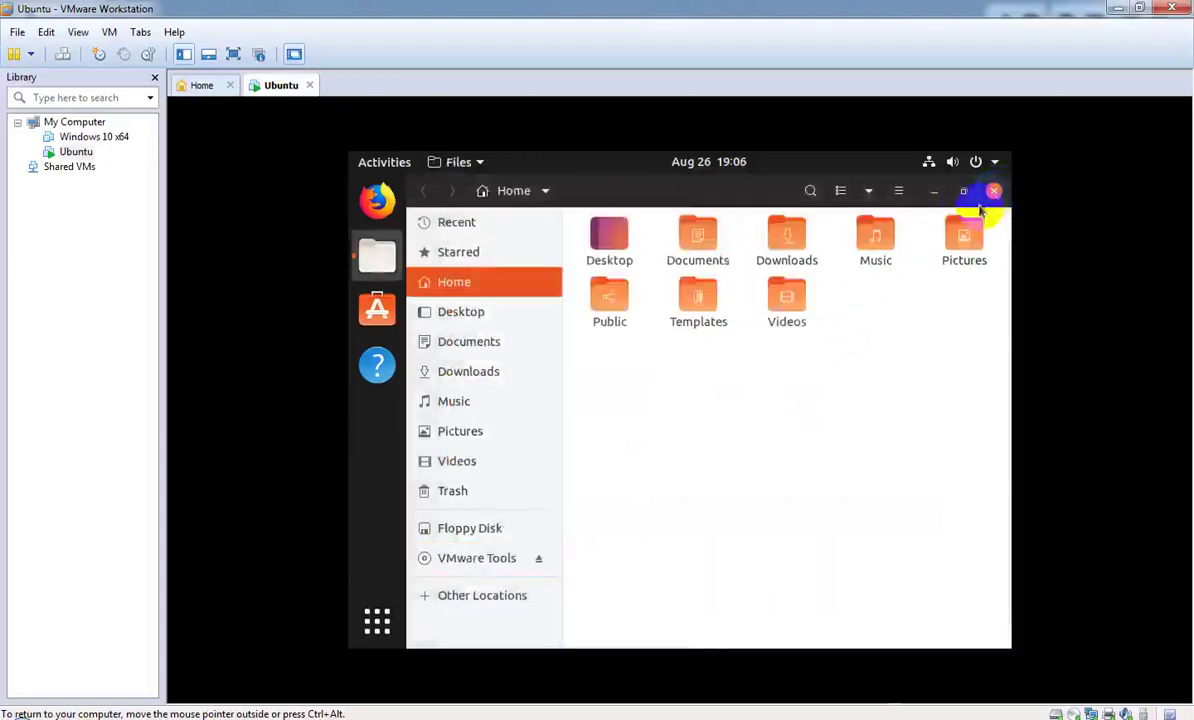
# Look through the Desktop, Documents, Downloads, Music, Pictures, Videos and Trash folders in Files
pyautogui.click(462, 313)
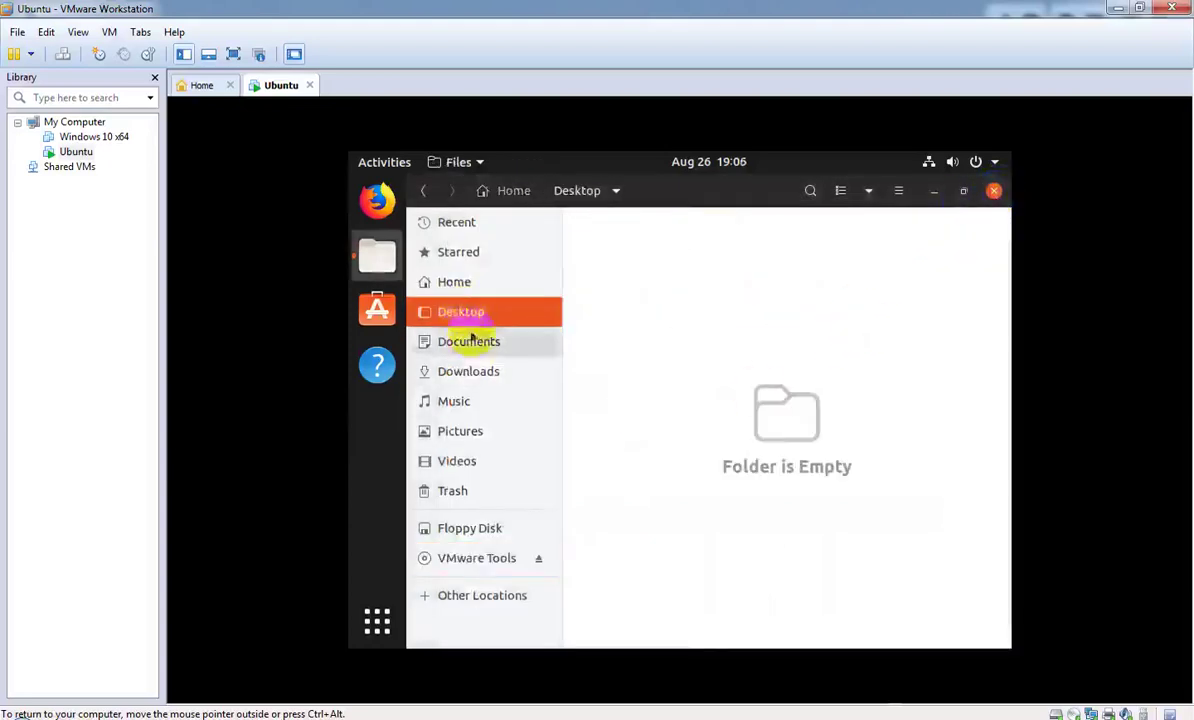
pyautogui.click(469, 341)
pyautogui.click(473, 378)
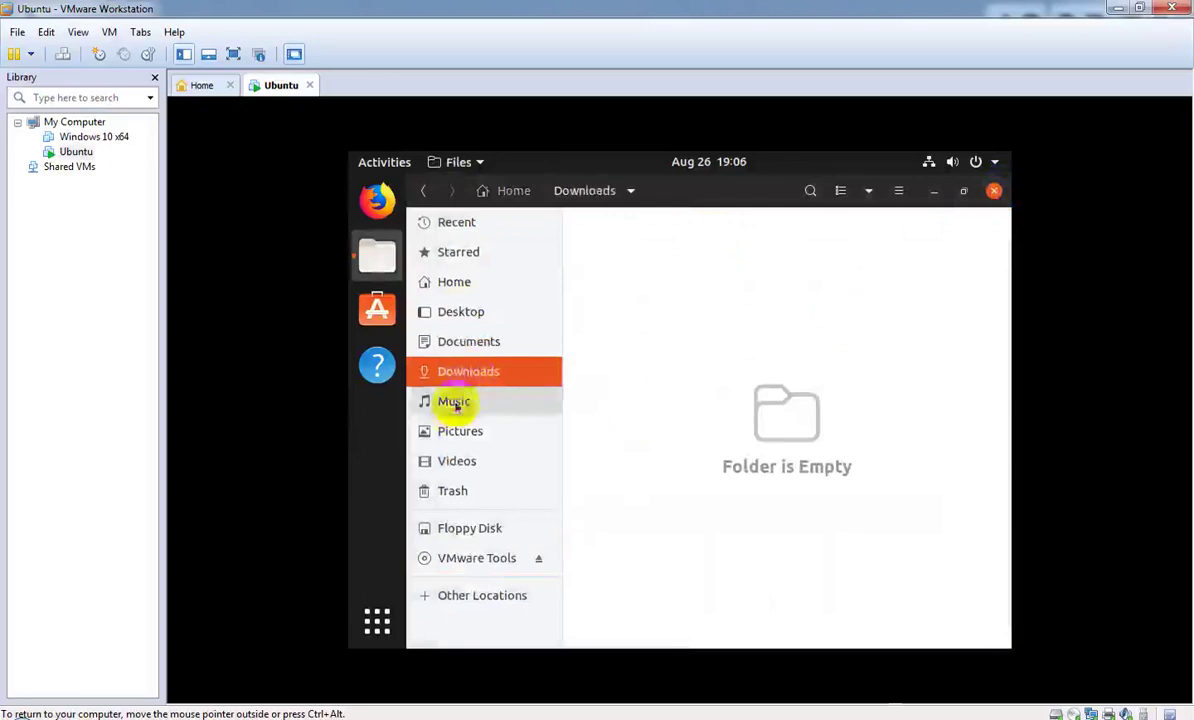
pyautogui.click(450, 402)
pyautogui.click(460, 440)
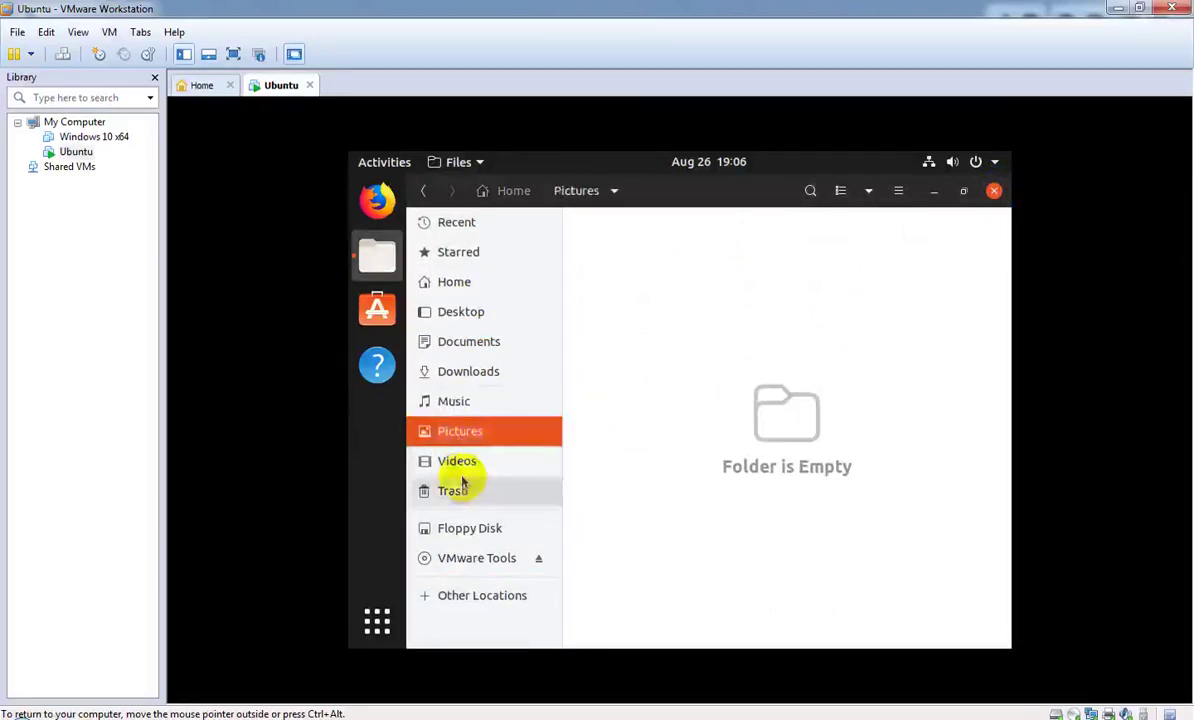
pyautogui.click(463, 462)
pyautogui.click(470, 490)
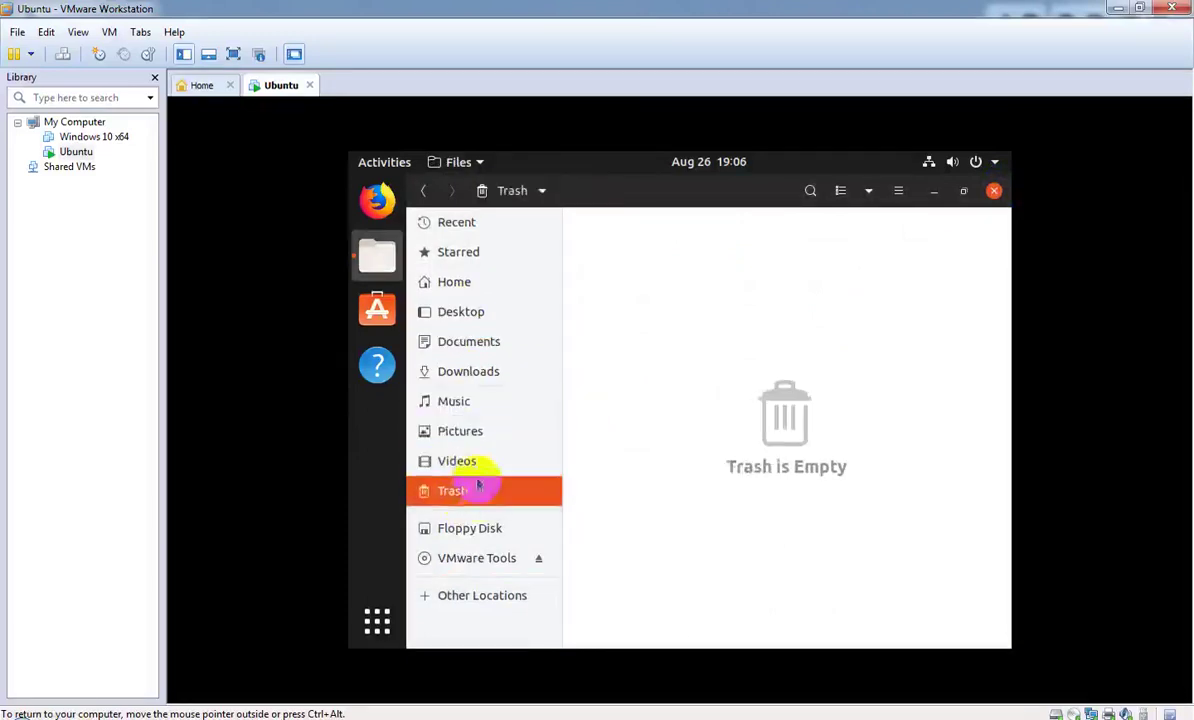
# Reopen the VMware Tools archive from the mounted disc, try its INSTALL file again, and close all the opened windows
pyautogui.click(502, 563)
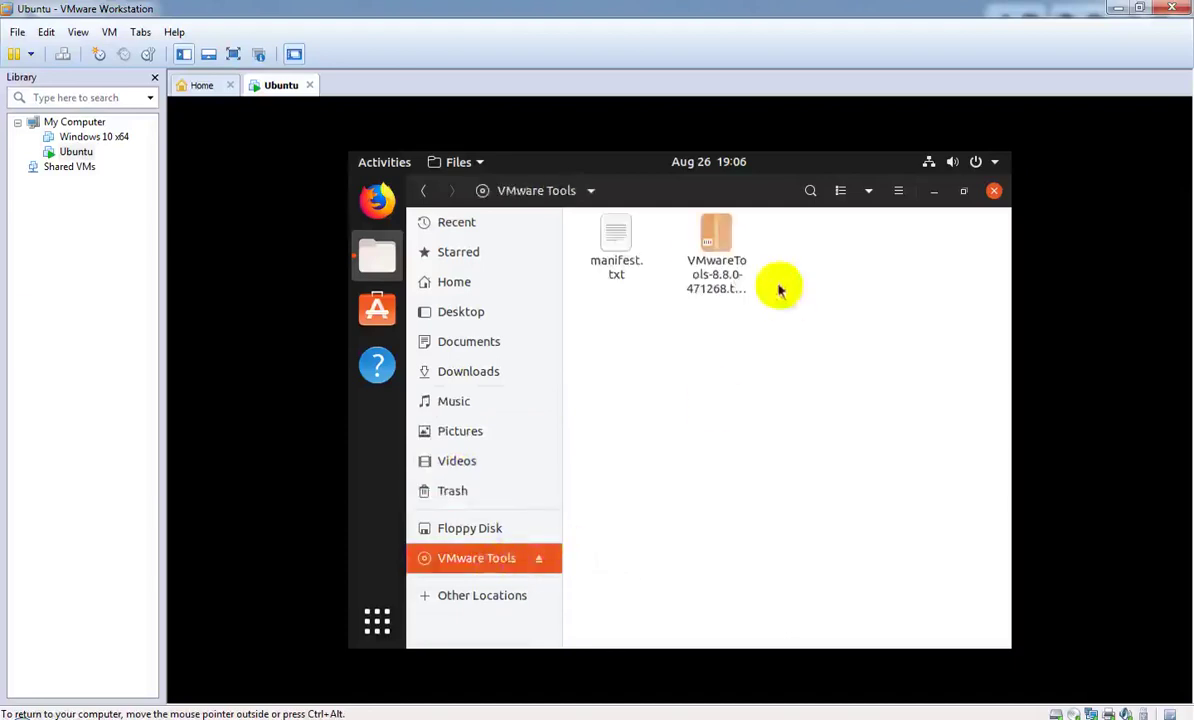
pyautogui.doubleClick(705, 248)
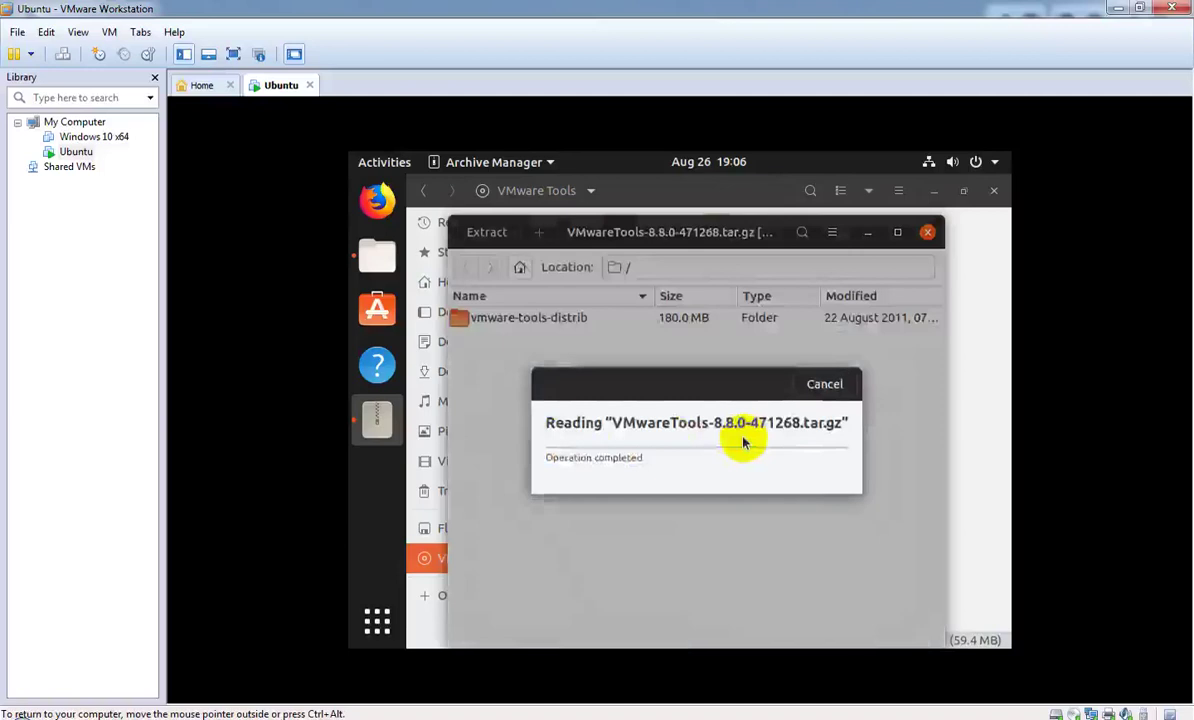
pyautogui.doubleClick(541, 320)
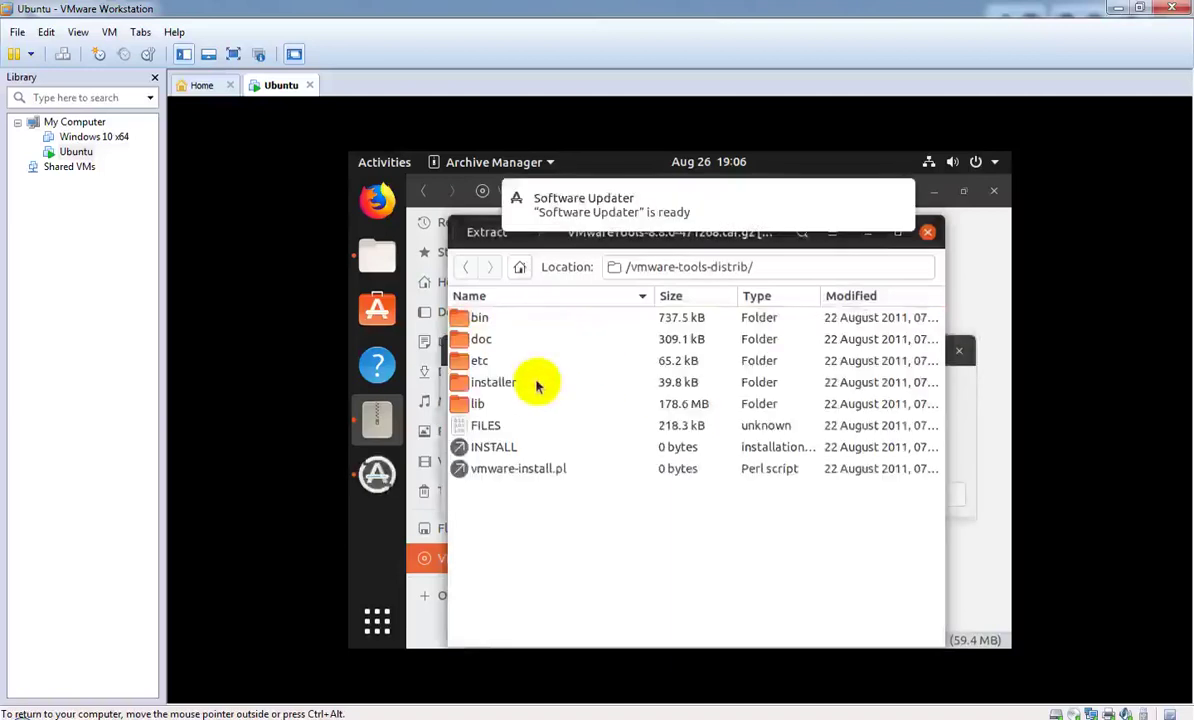
pyautogui.click(490, 448)
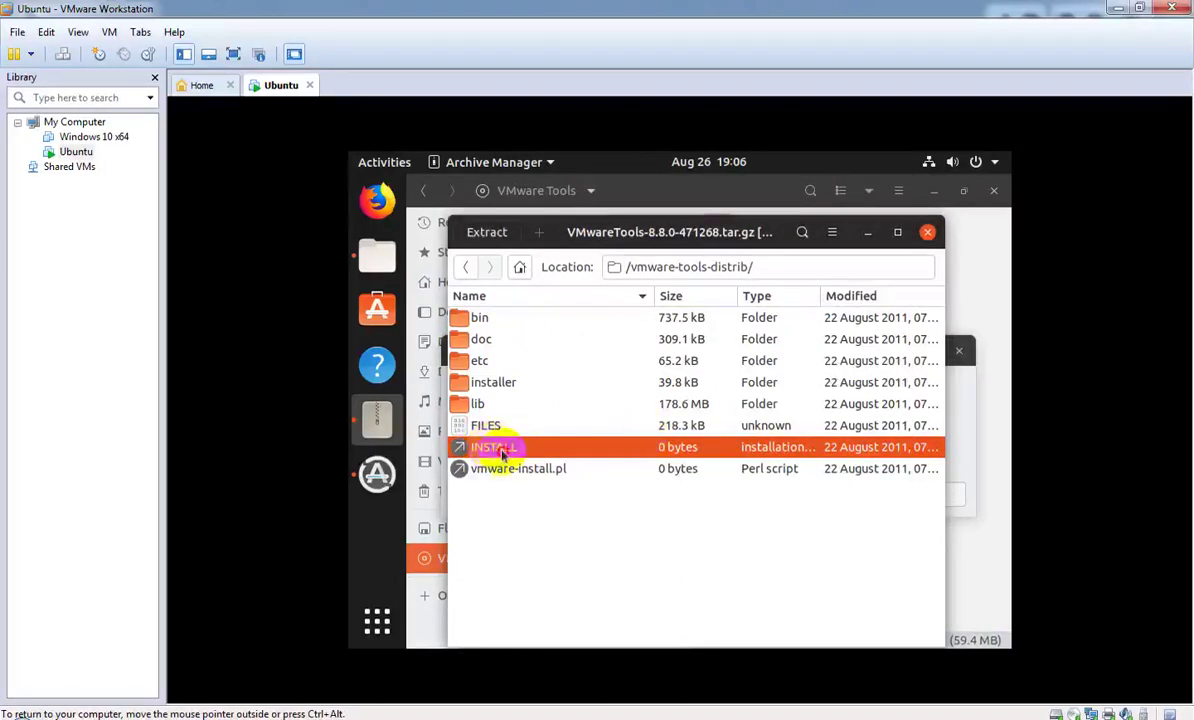
pyautogui.doubleClick(560, 446)
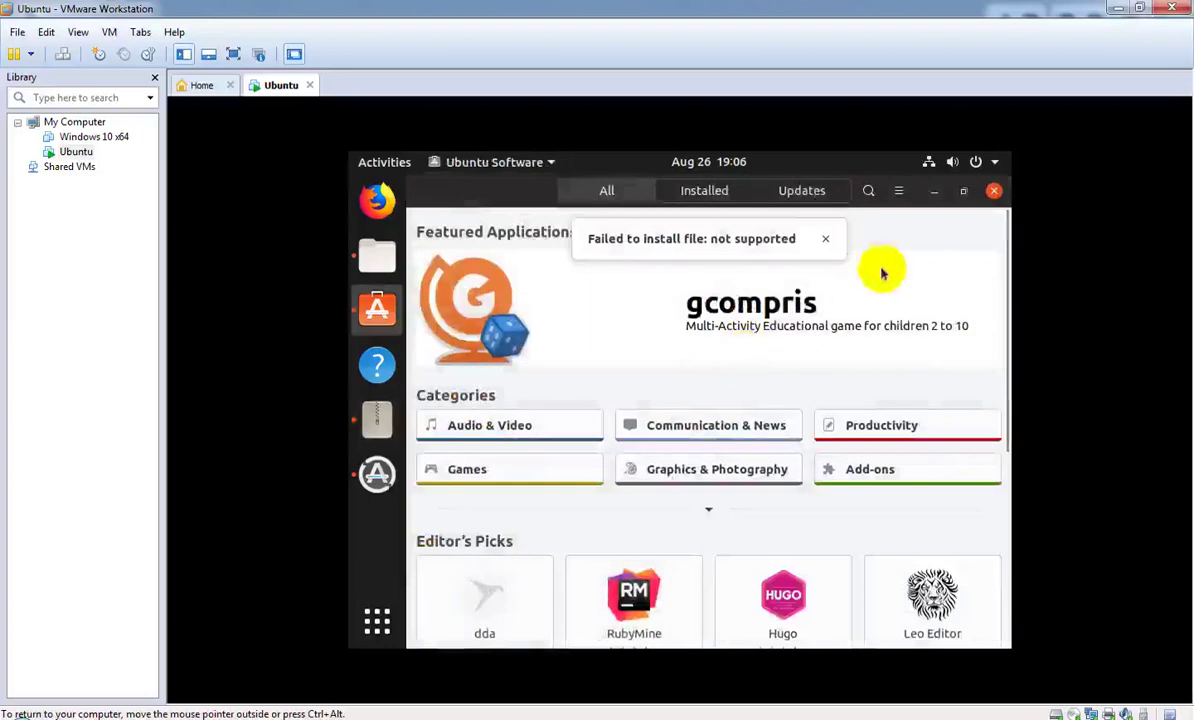
pyautogui.click(822, 240)
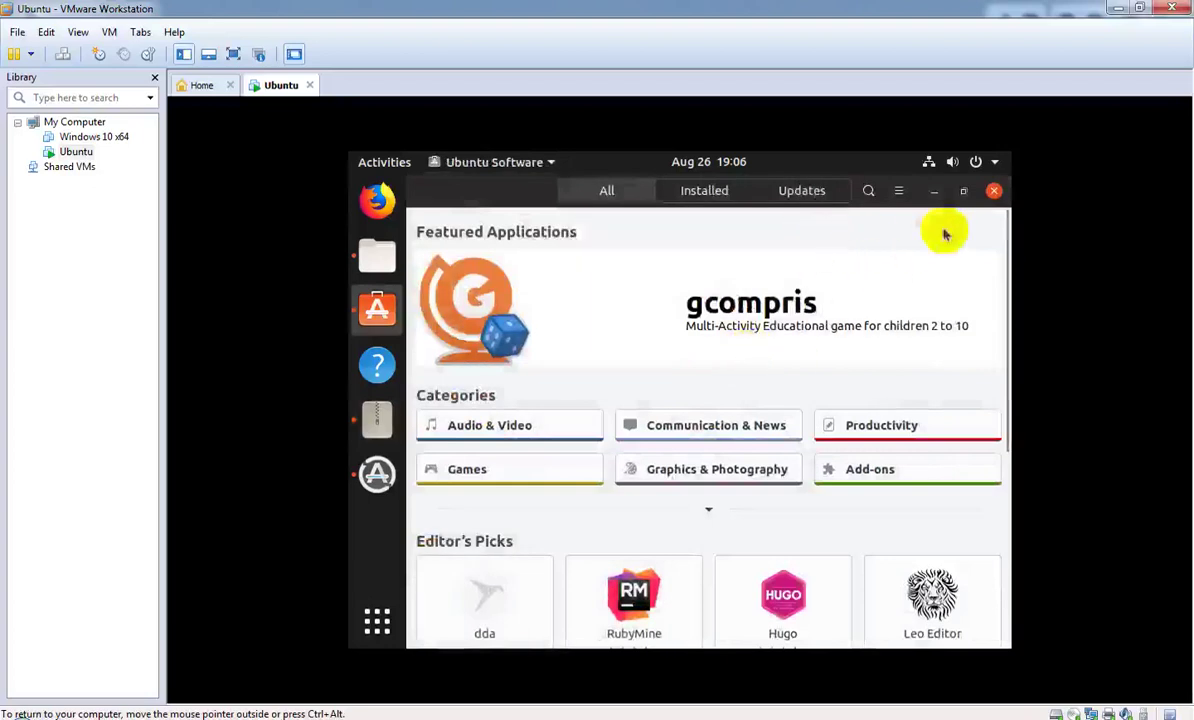
pyautogui.click(994, 193)
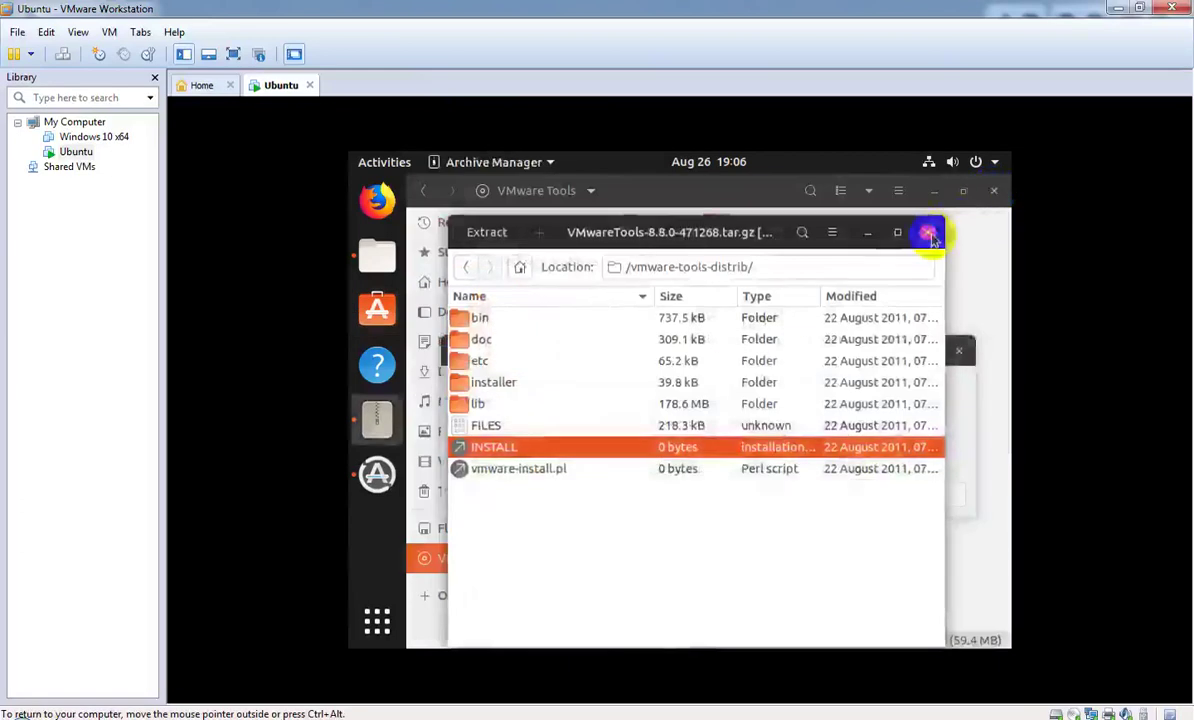
pyautogui.click(925, 229)
pyautogui.click(992, 191)
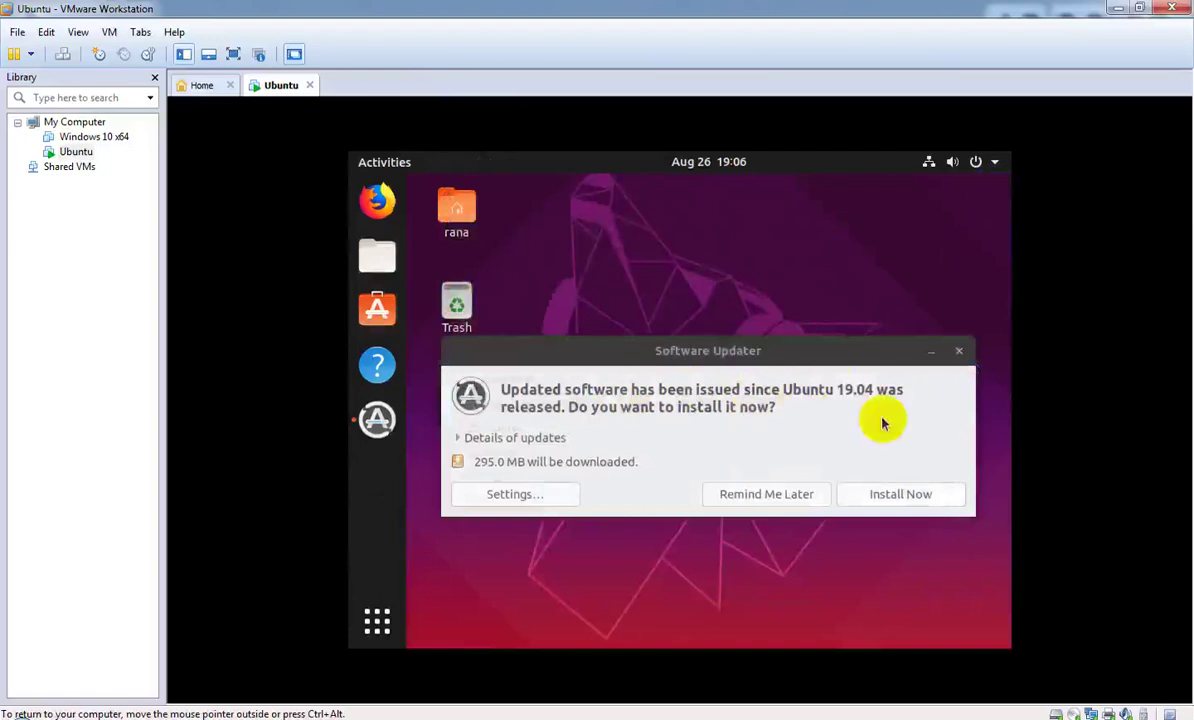
# Start installing the offered Ubuntu 19.04 software updates, show the download details, and close Software Updater
pyautogui.click(903, 497)
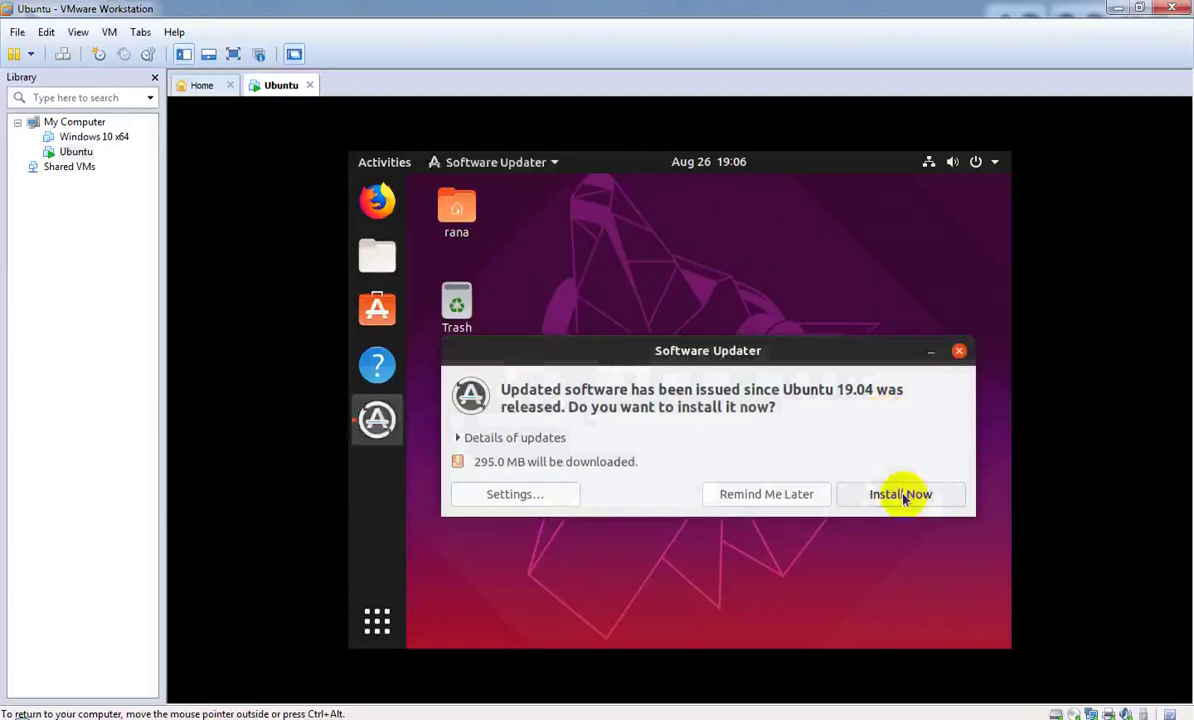
pyautogui.click(903, 494)
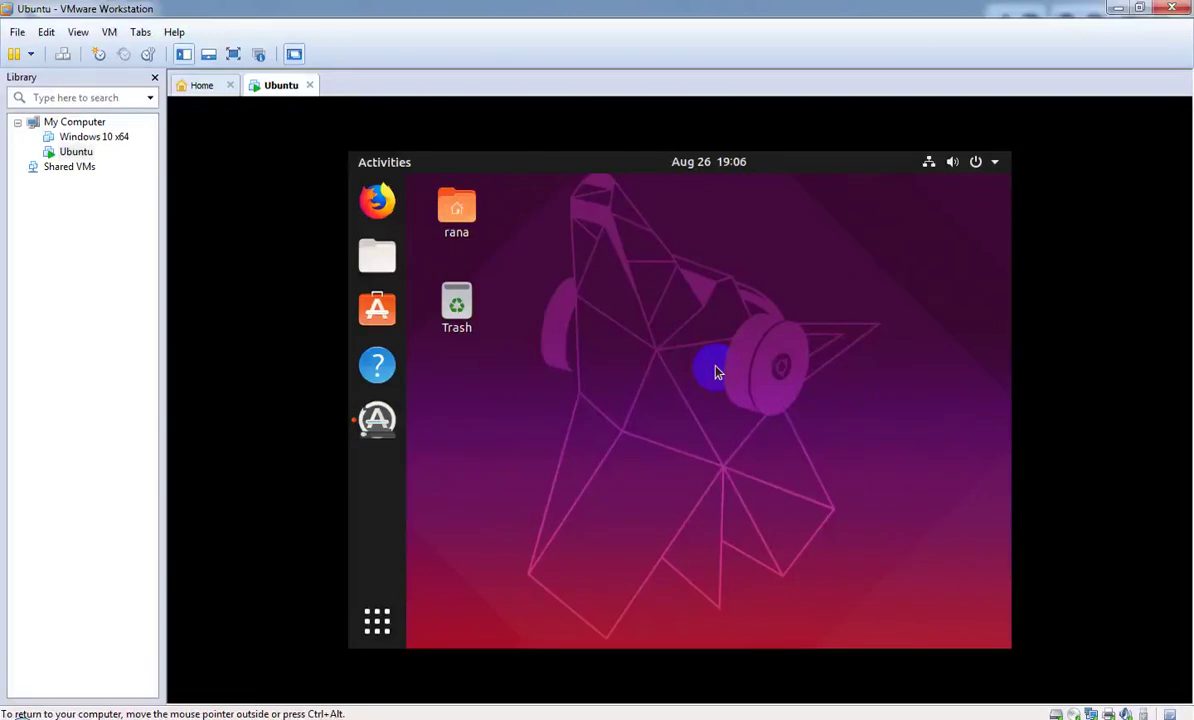
pyautogui.click(378, 423)
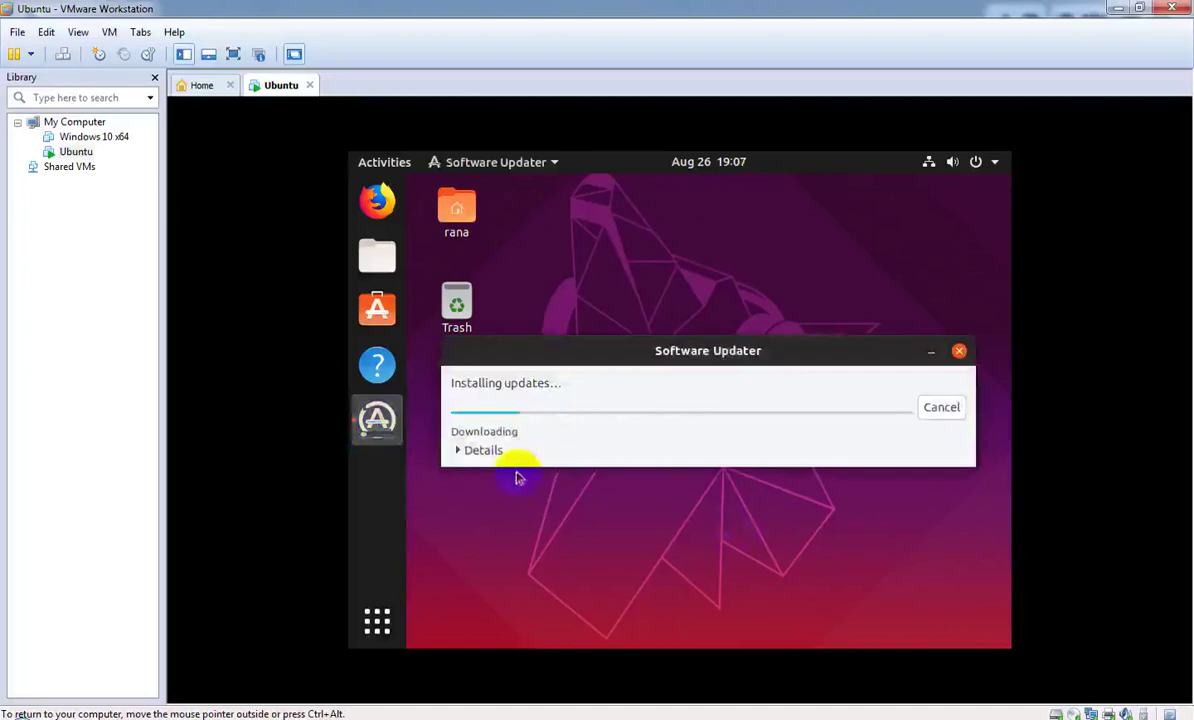
pyautogui.click(476, 451)
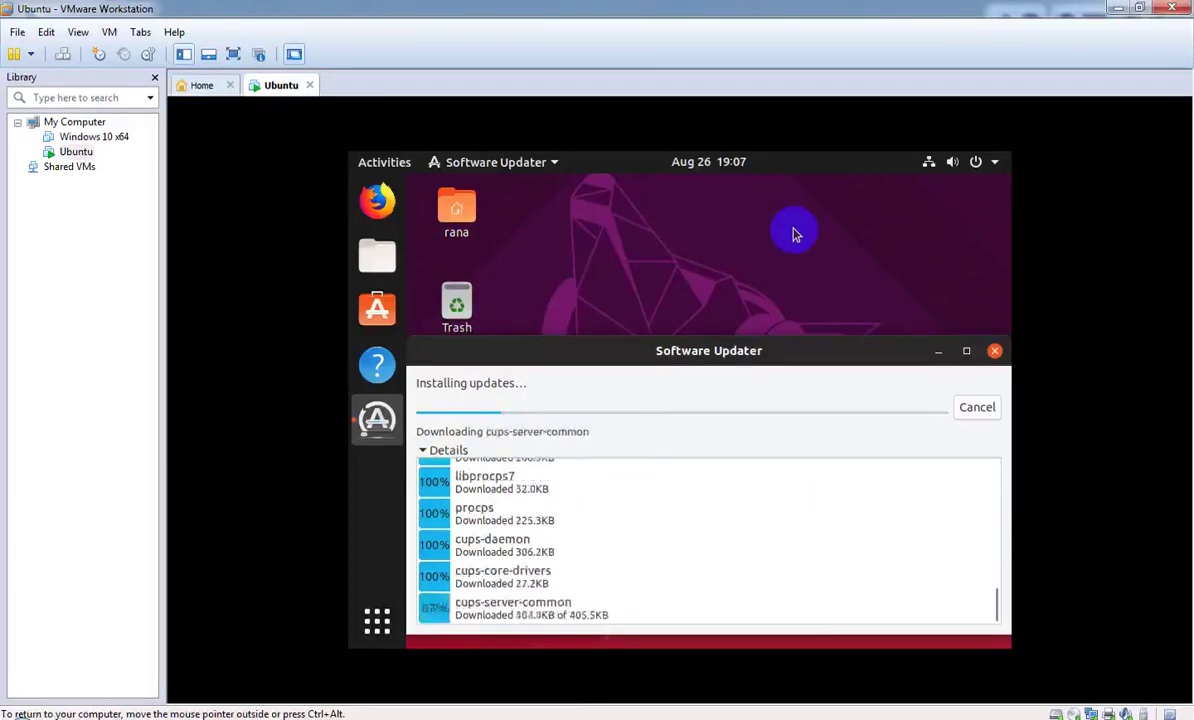
pyautogui.click(993, 351)
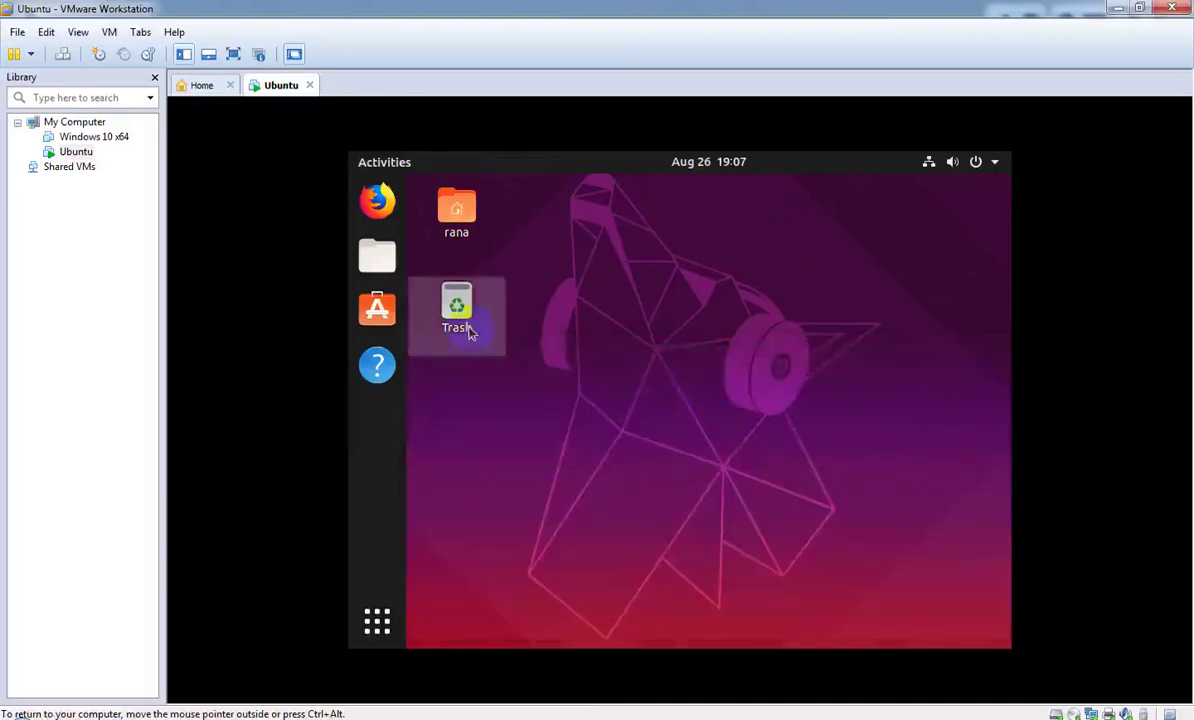
# View the contents of the Trash from the desktop, close it, and open the Home folder in Files
pyautogui.click(475, 320)
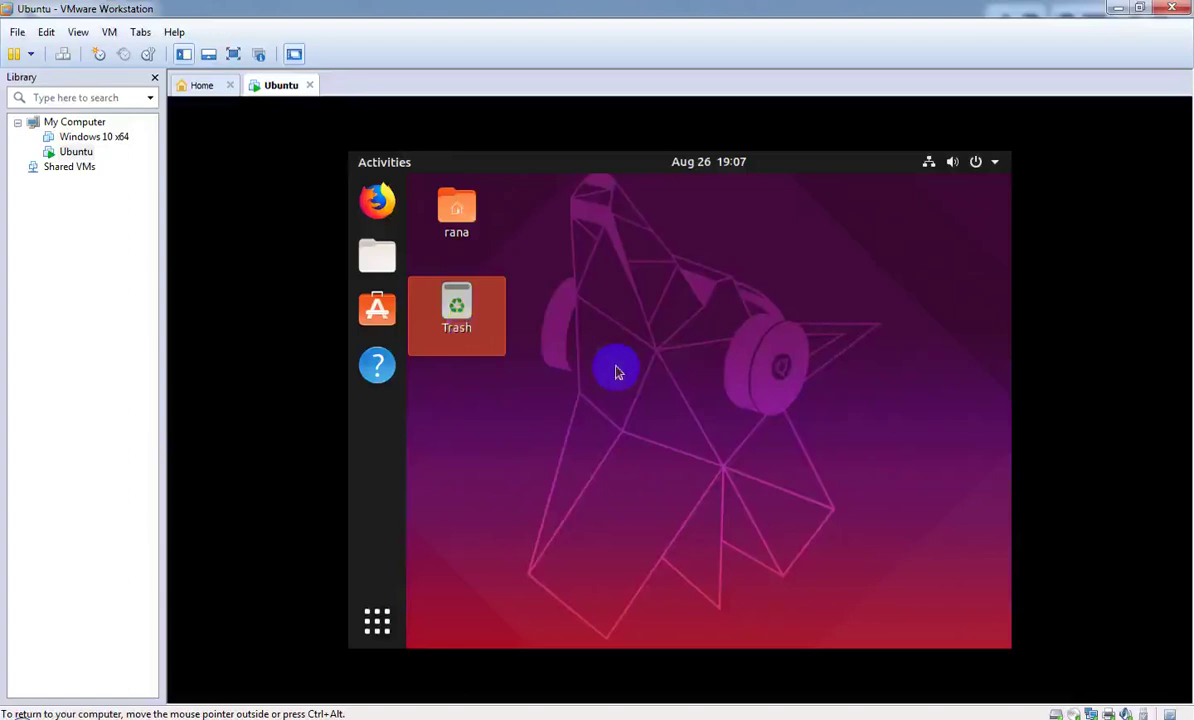
pyautogui.press('Return')
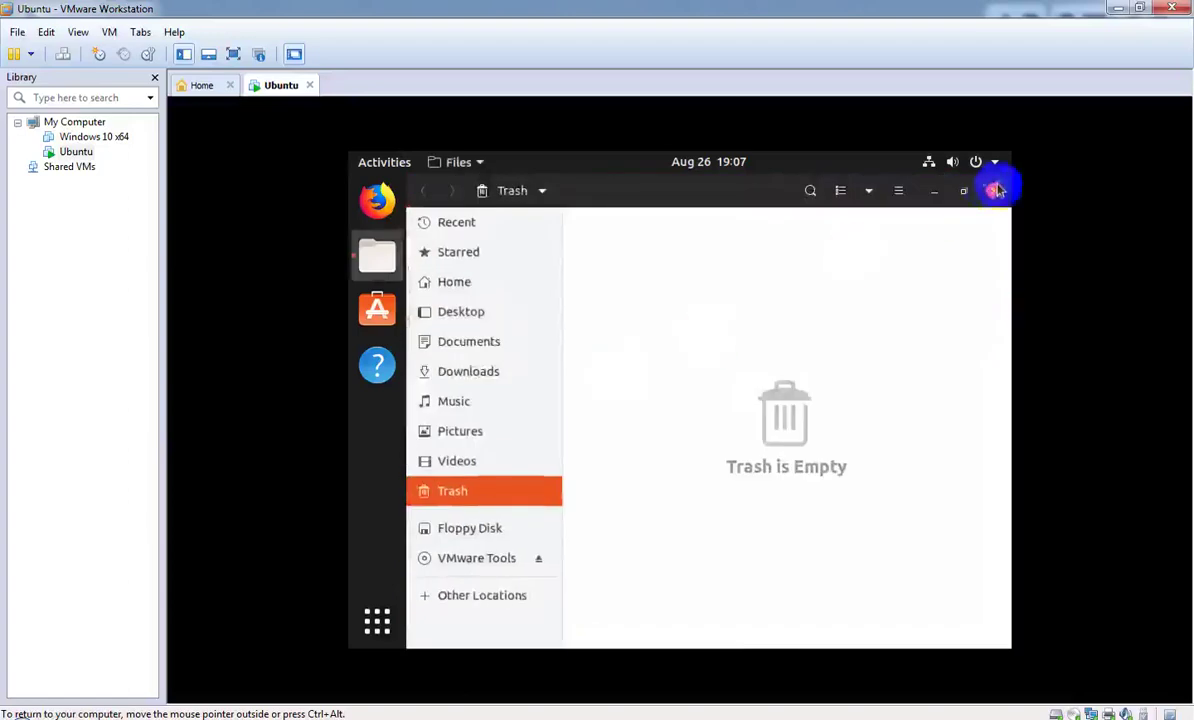
pyautogui.click(995, 190)
pyautogui.click(602, 320)
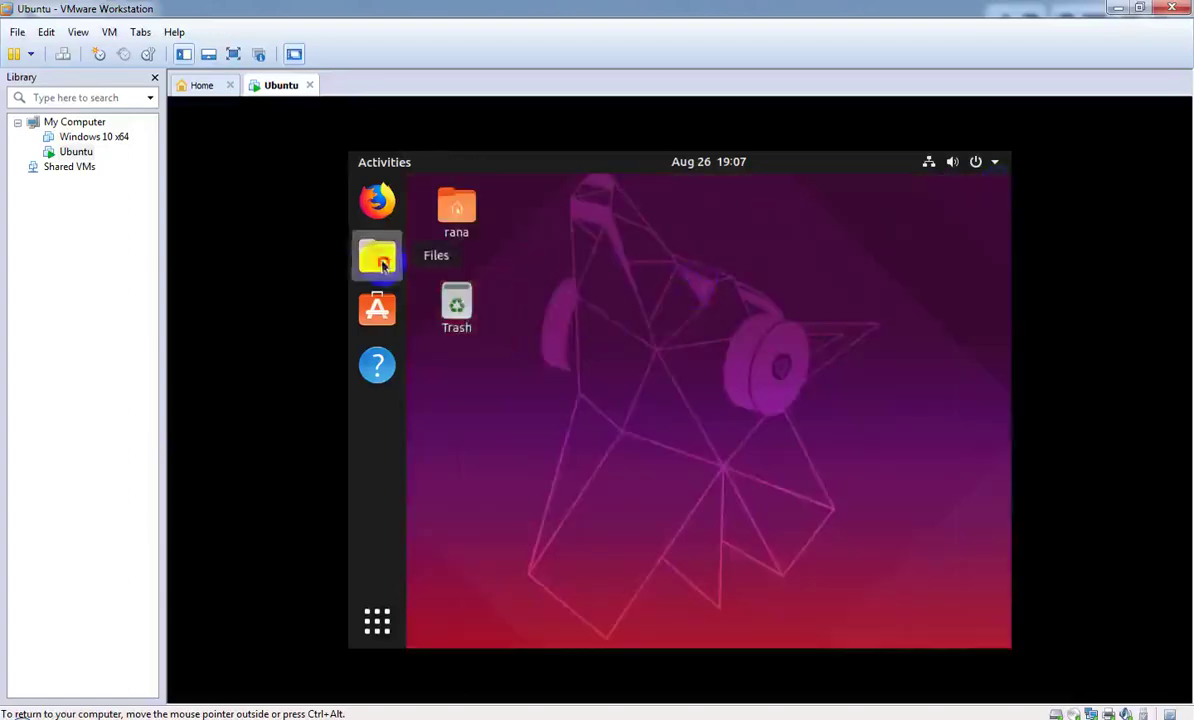
pyautogui.click(381, 263)
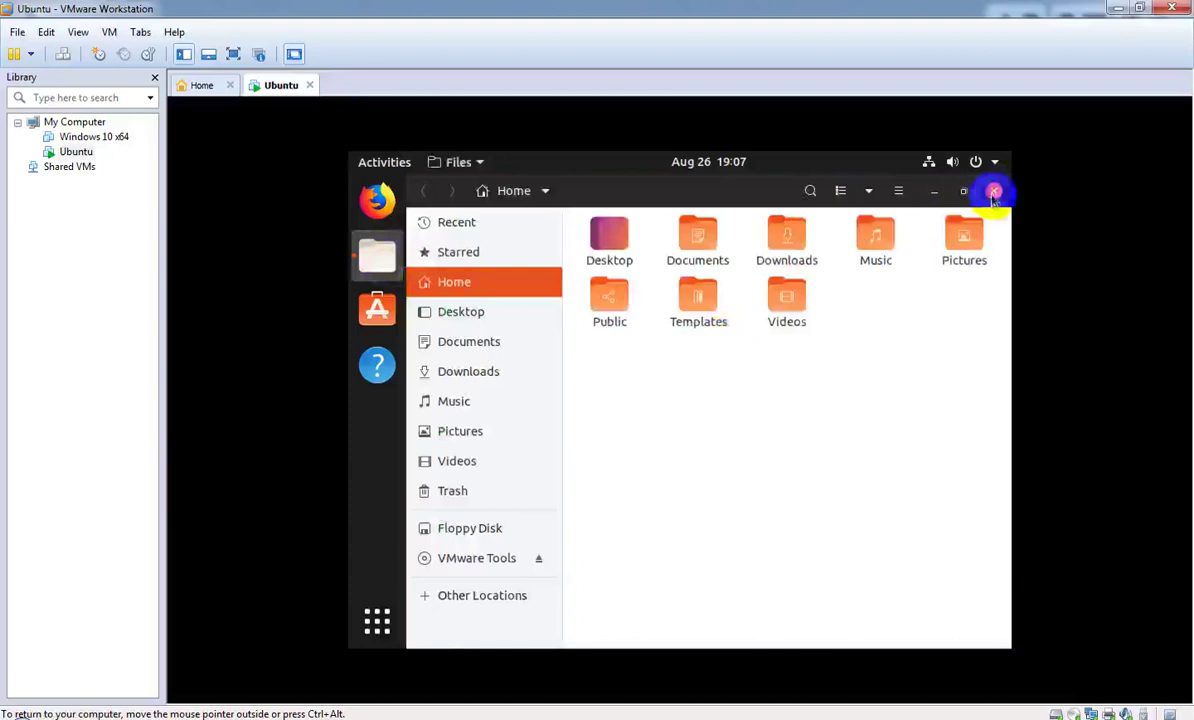
# Close Files, open Firefox, view the Firefox Privacy Notice page, and quit the browser with both tabs closed
pyautogui.click(994, 193)
pyautogui.click(377, 200)
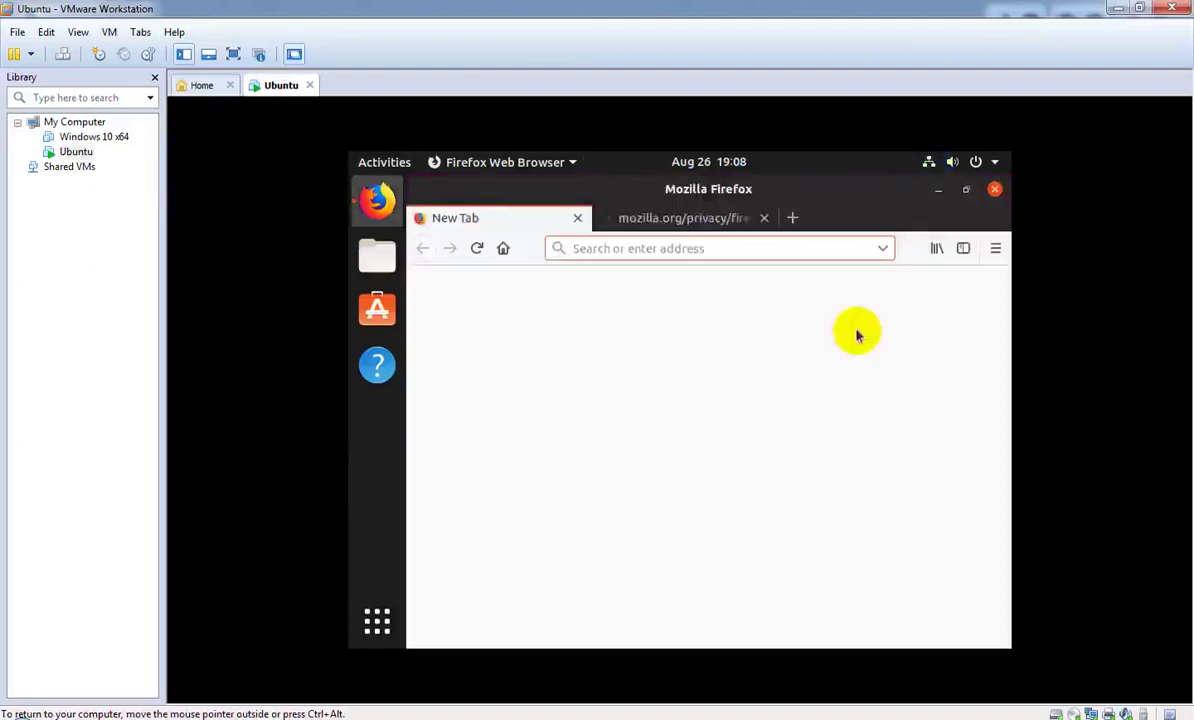
pyautogui.click(726, 226)
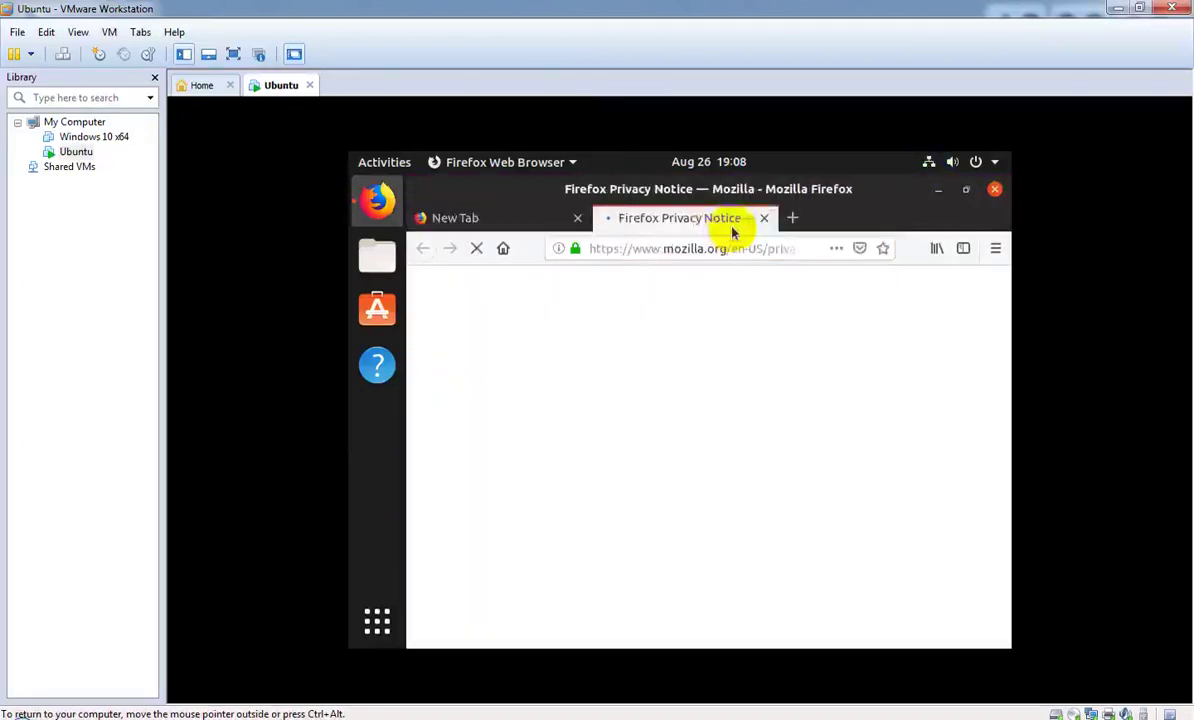
pyautogui.click(997, 192)
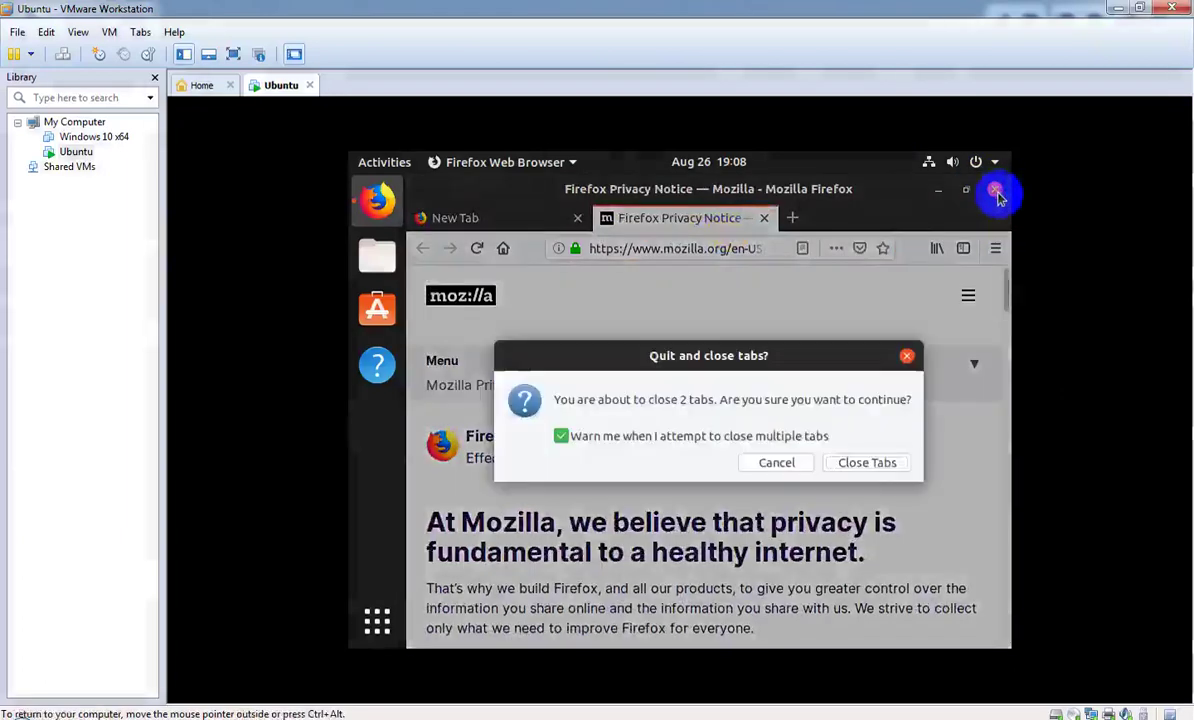
pyautogui.click(881, 470)
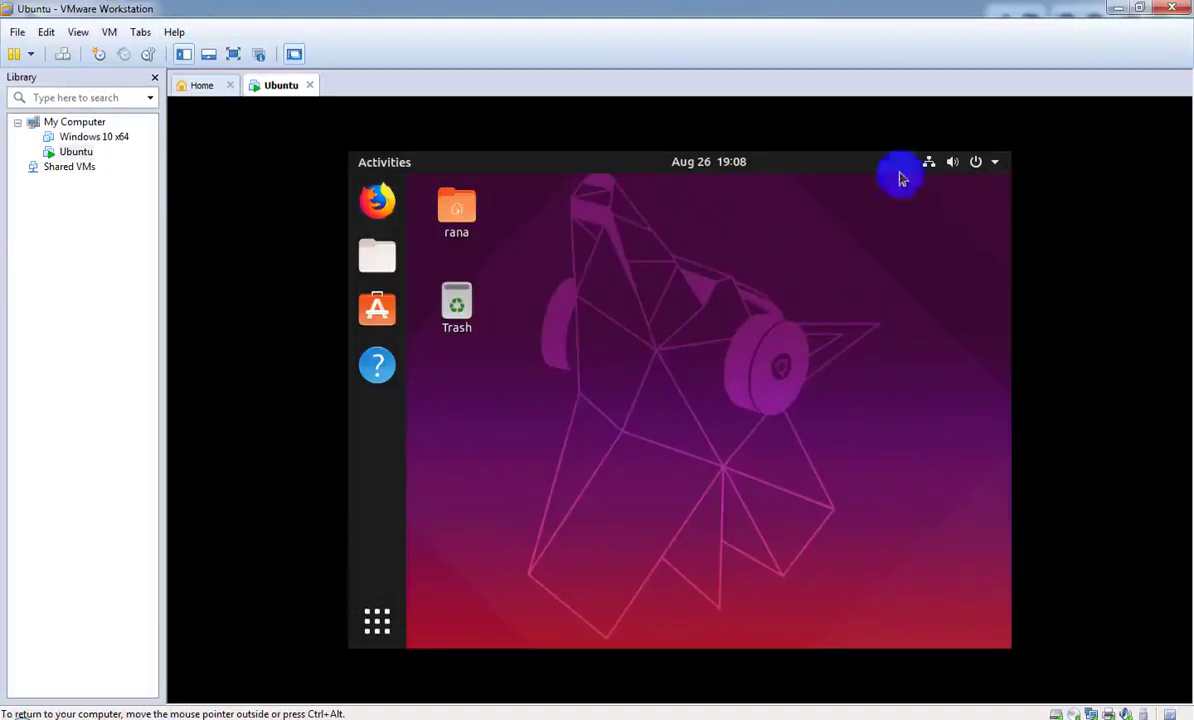
# Raise the Ubuntu system volume to maximum and open the account settings of the logged-in user
pyautogui.click(928, 163)
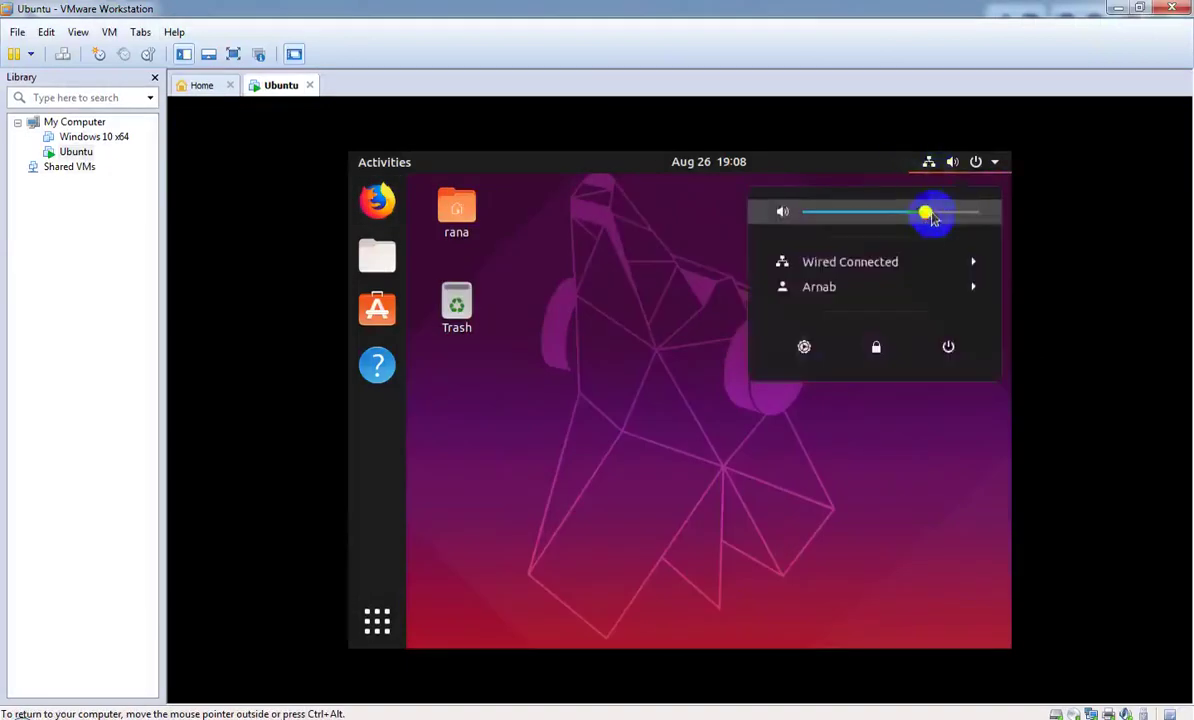
pyautogui.moveTo(929, 216); pyautogui.dragTo(977, 228)
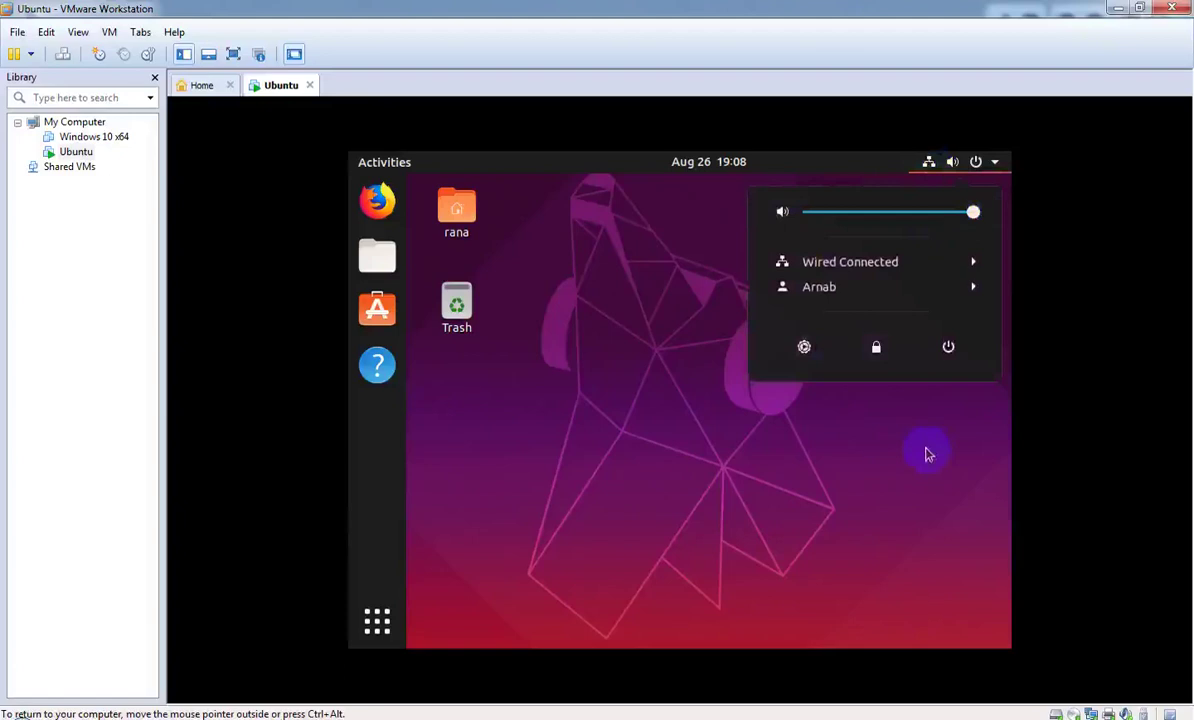
pyautogui.click(820, 294)
pyautogui.click(810, 336)
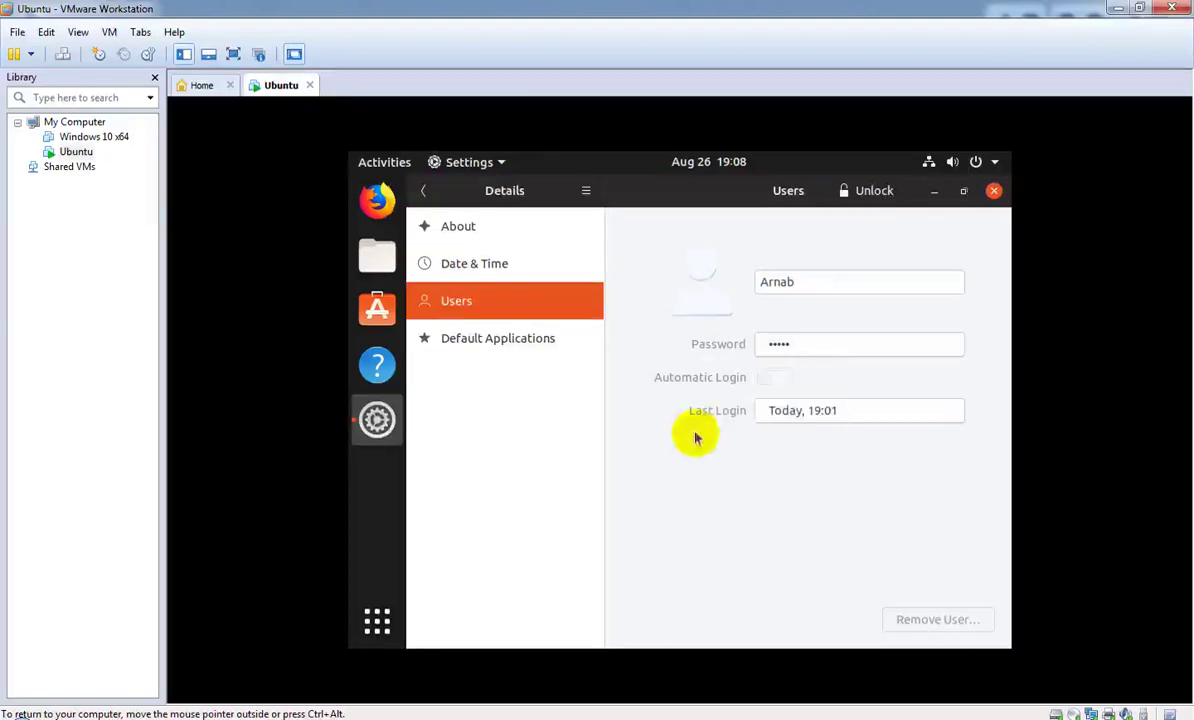
# Look at the password change form without changing anything, review the Date & Time, About and Default Applications settings, and close Settings
pyautogui.click(826, 350)
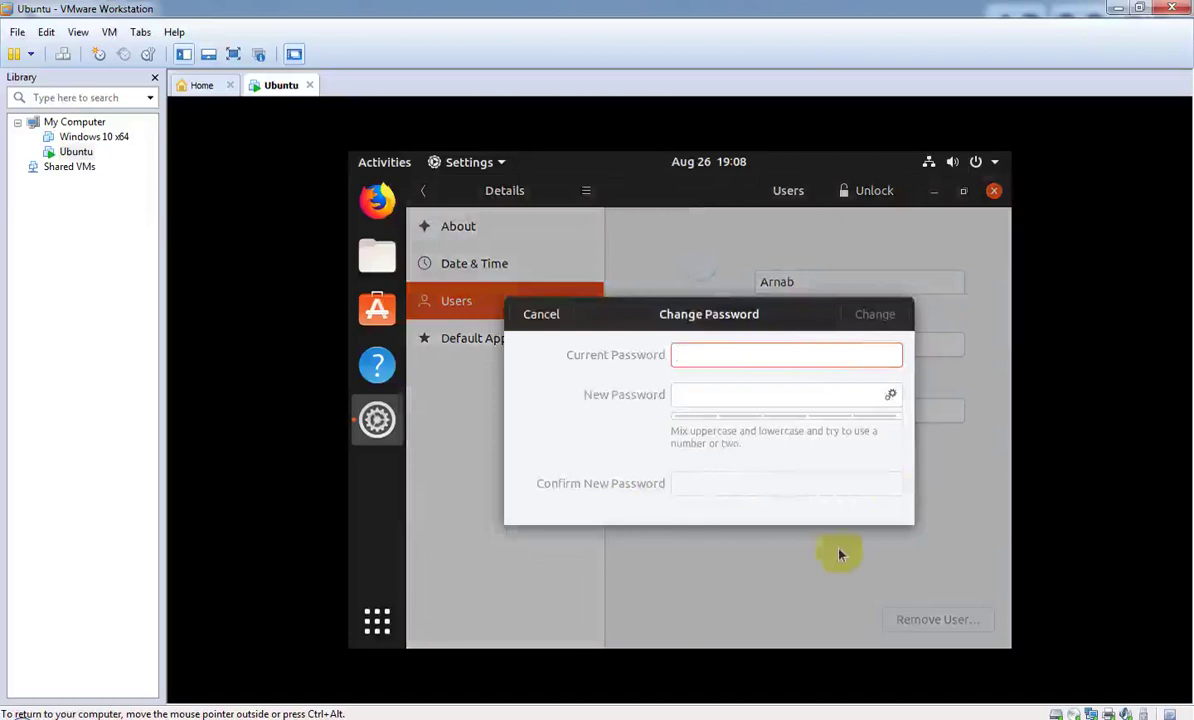
pyautogui.click(541, 314)
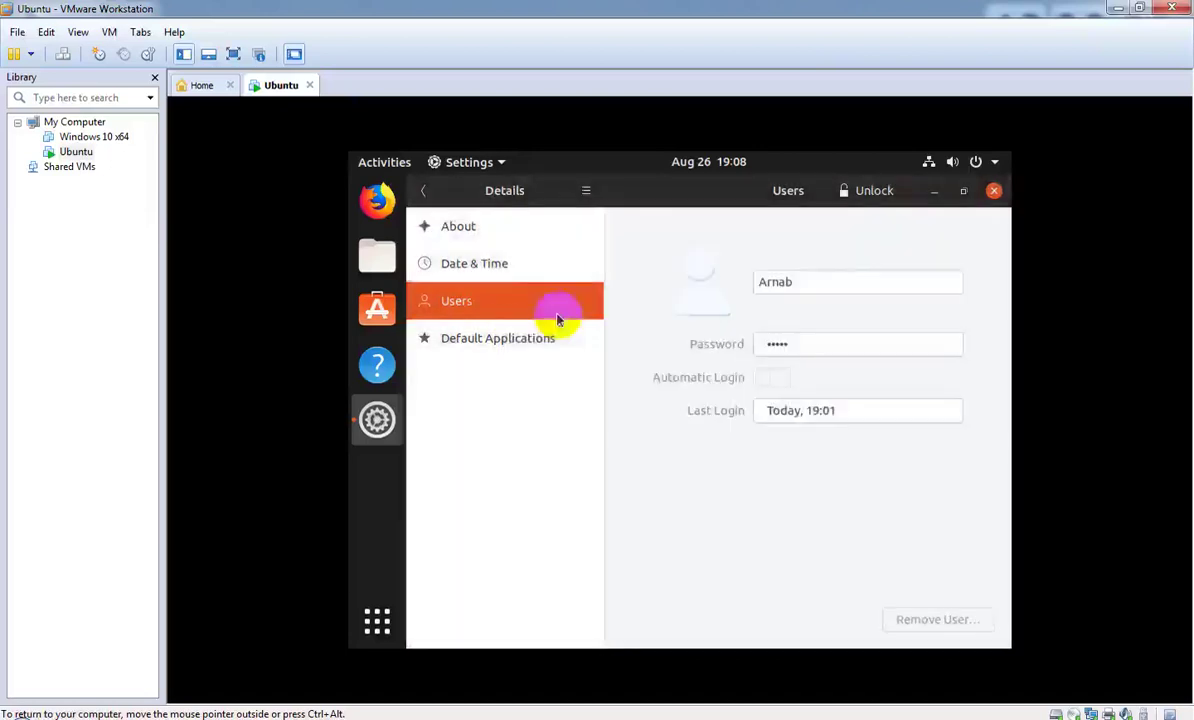
pyautogui.click(526, 263)
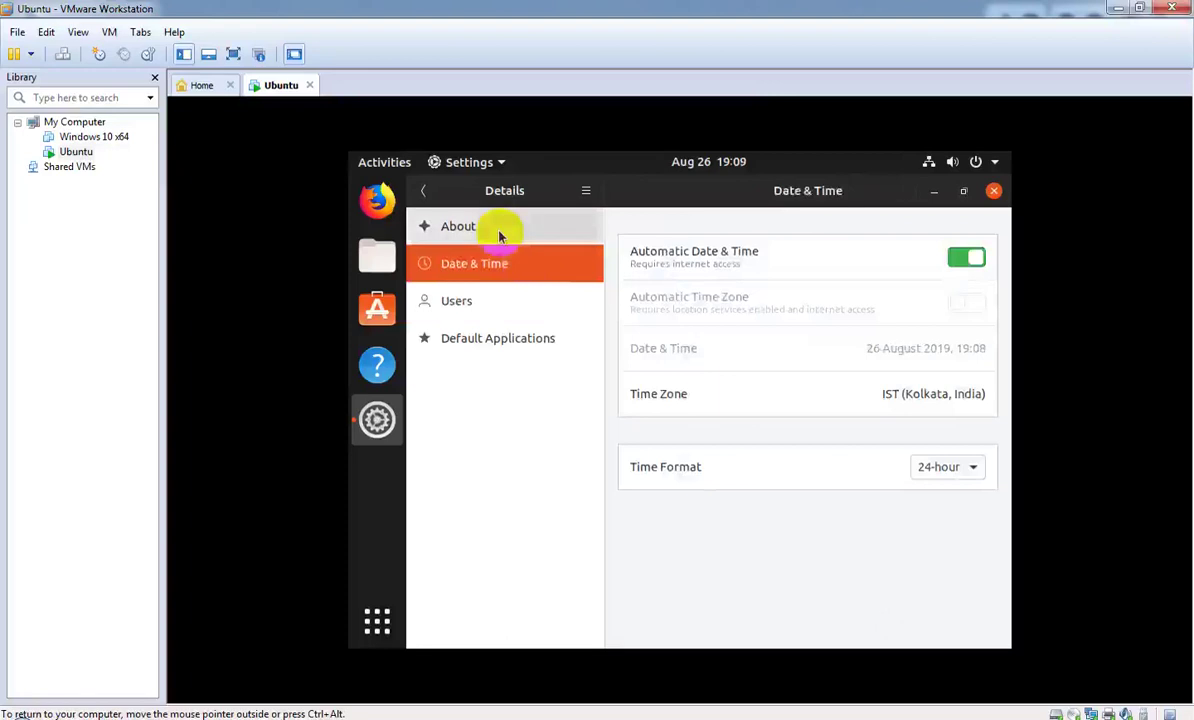
pyautogui.click(498, 228)
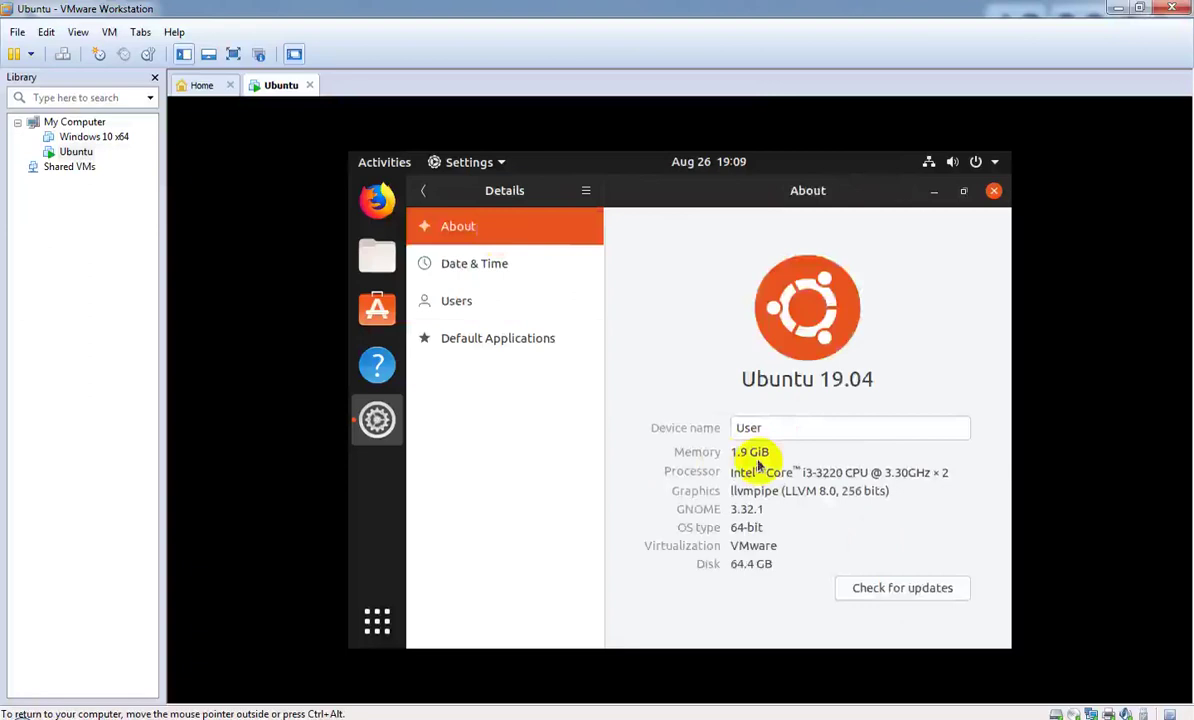
pyautogui.click(767, 428)
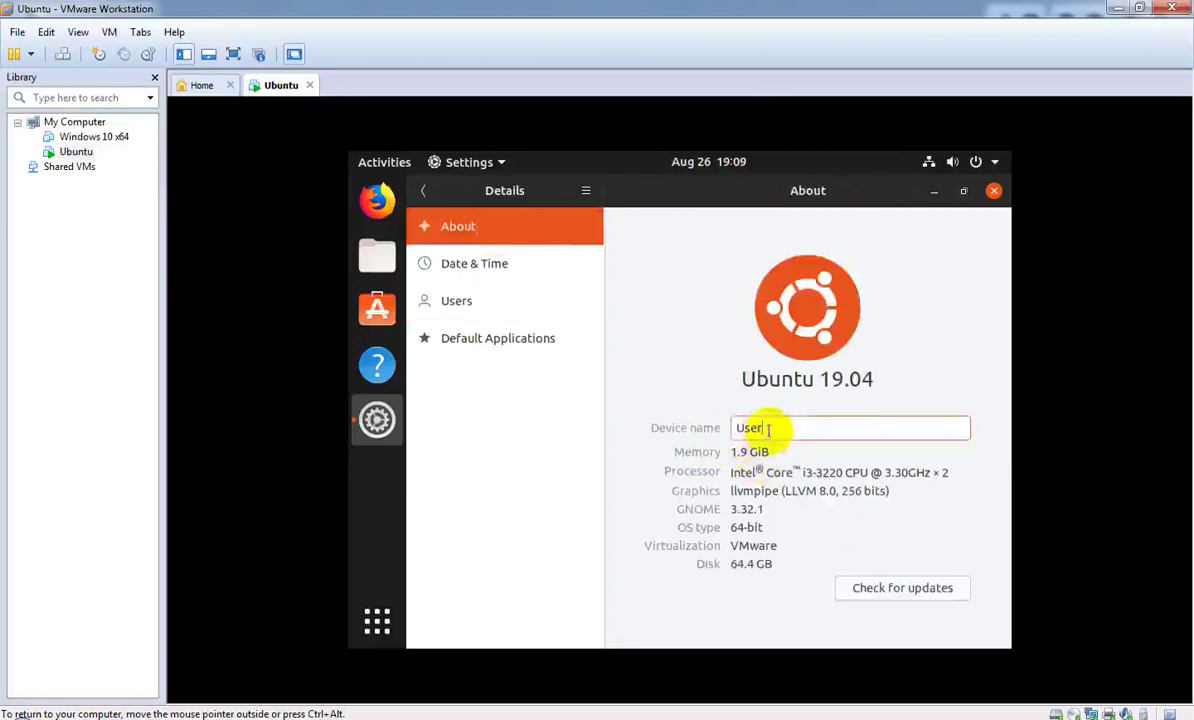
pyautogui.click(737, 452)
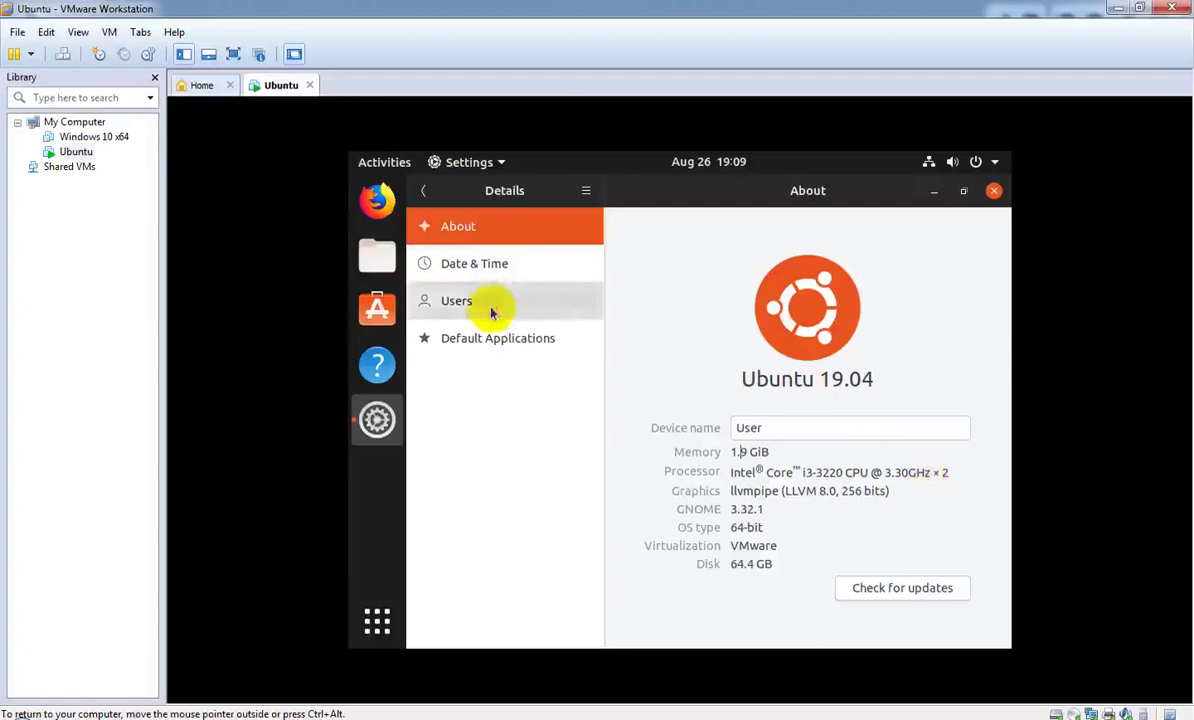
pyautogui.click(495, 345)
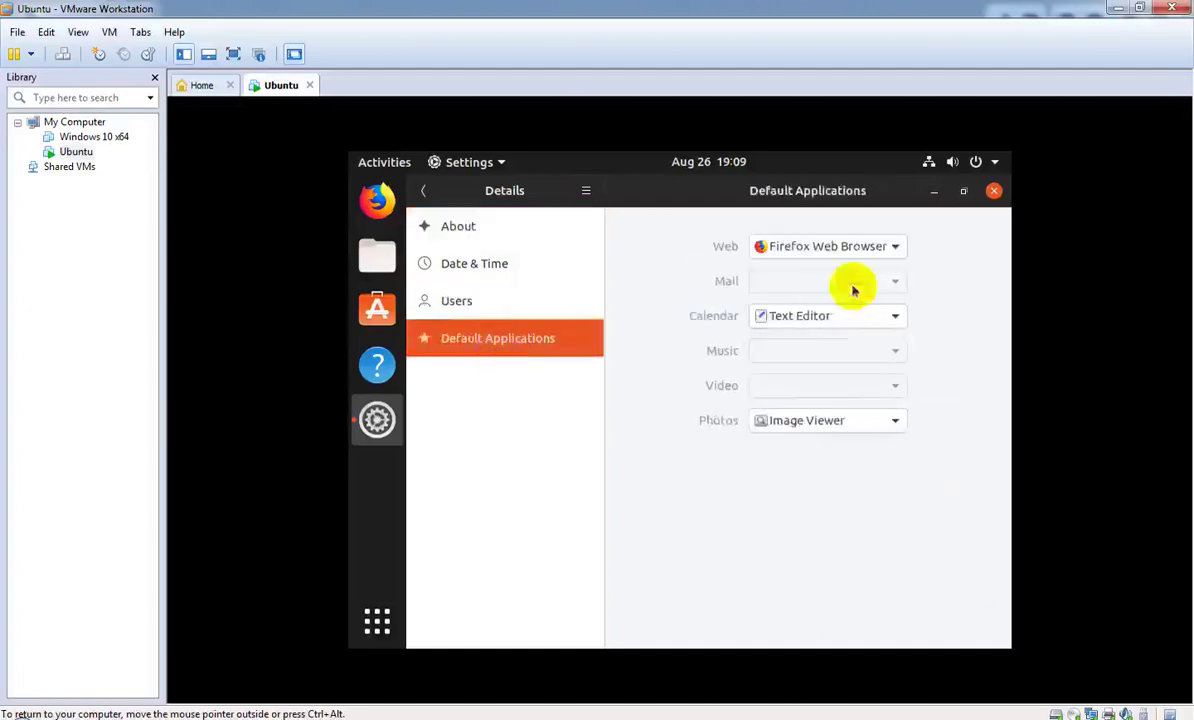
pyautogui.click(993, 190)
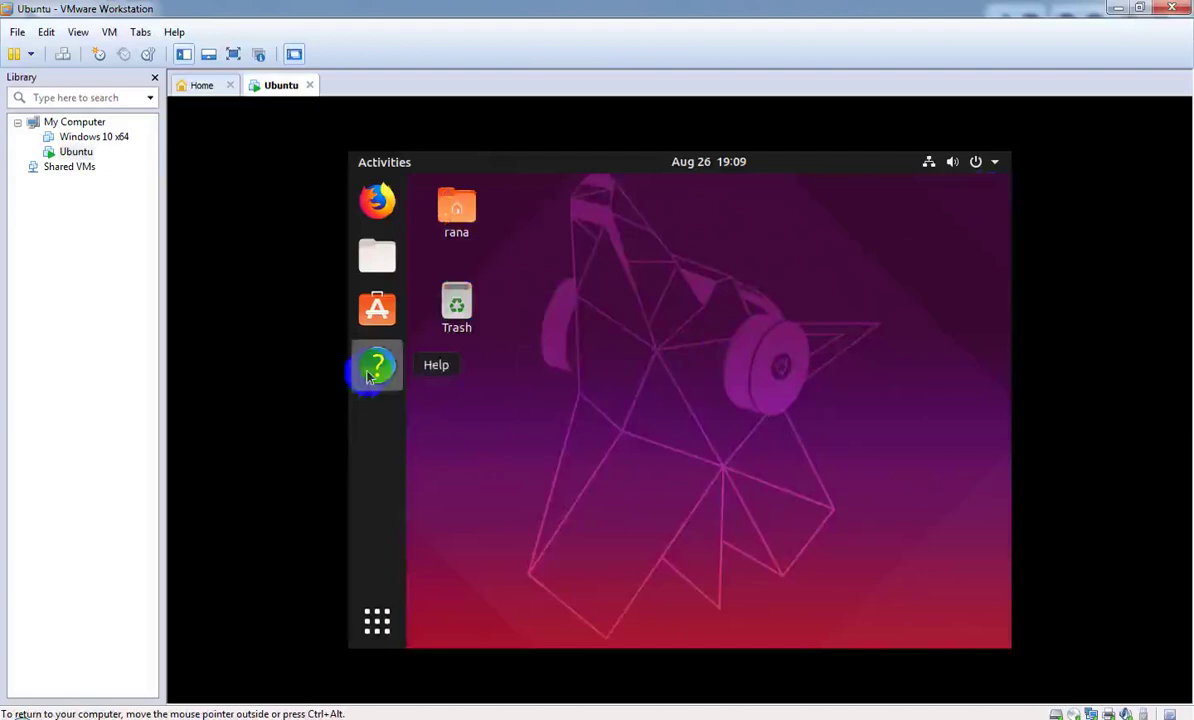
# View the installed applications in the Frequent and All views, return to the desktop, and check the system volume, network and power options
pyautogui.click(378, 623)
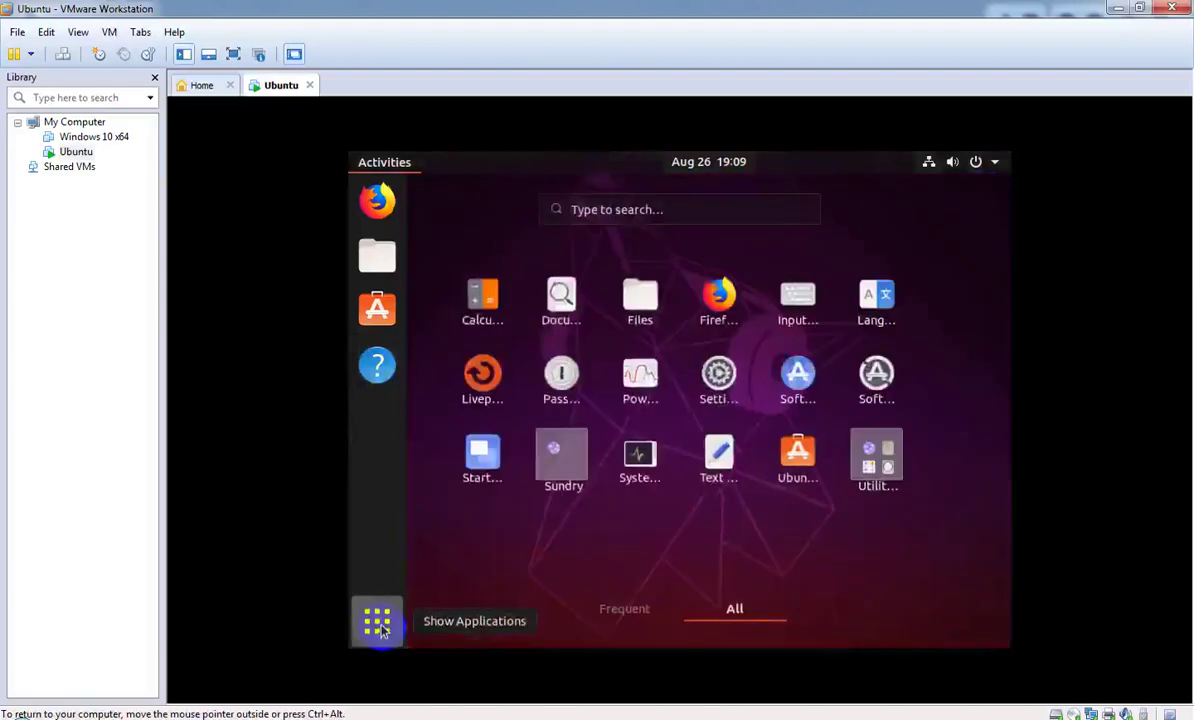
pyautogui.click(378, 623)
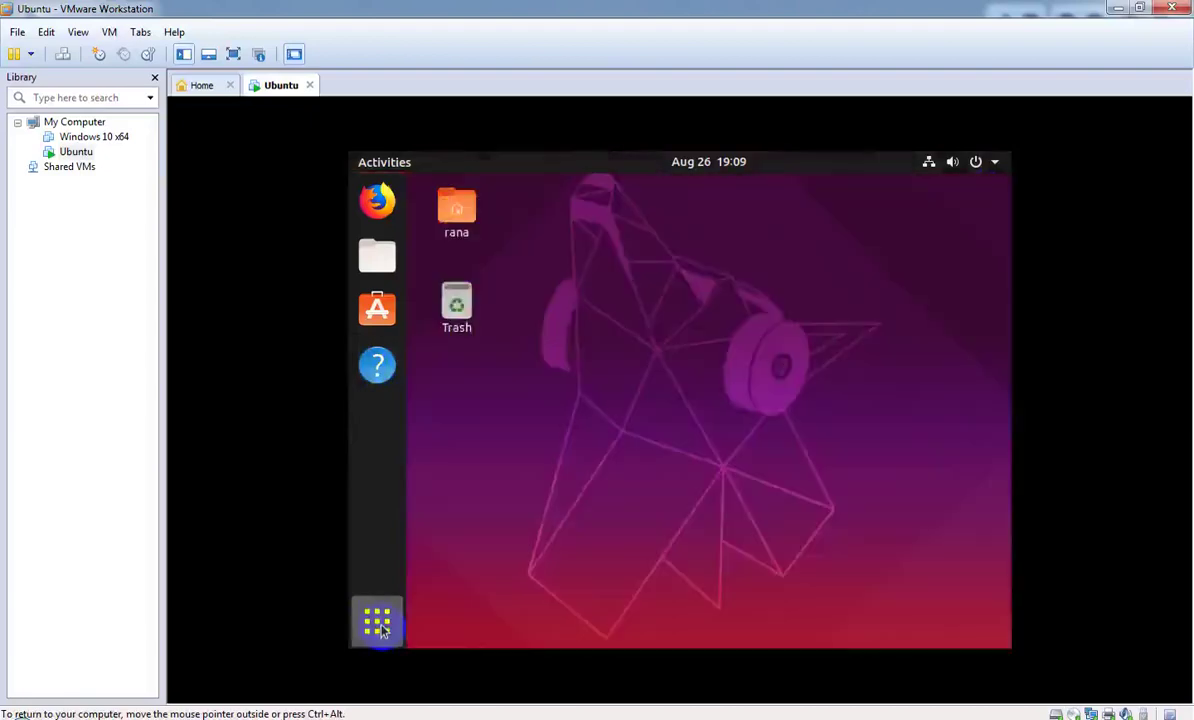
pyautogui.click(378, 623)
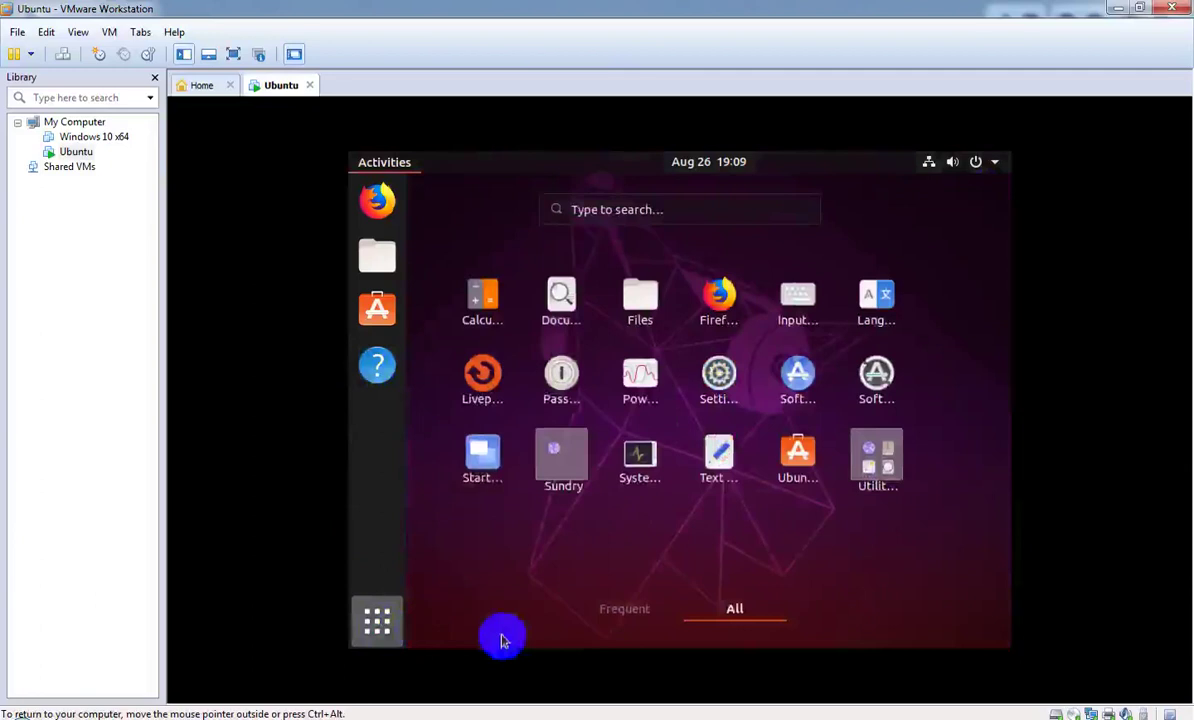
pyautogui.click(634, 610)
pyautogui.click(714, 608)
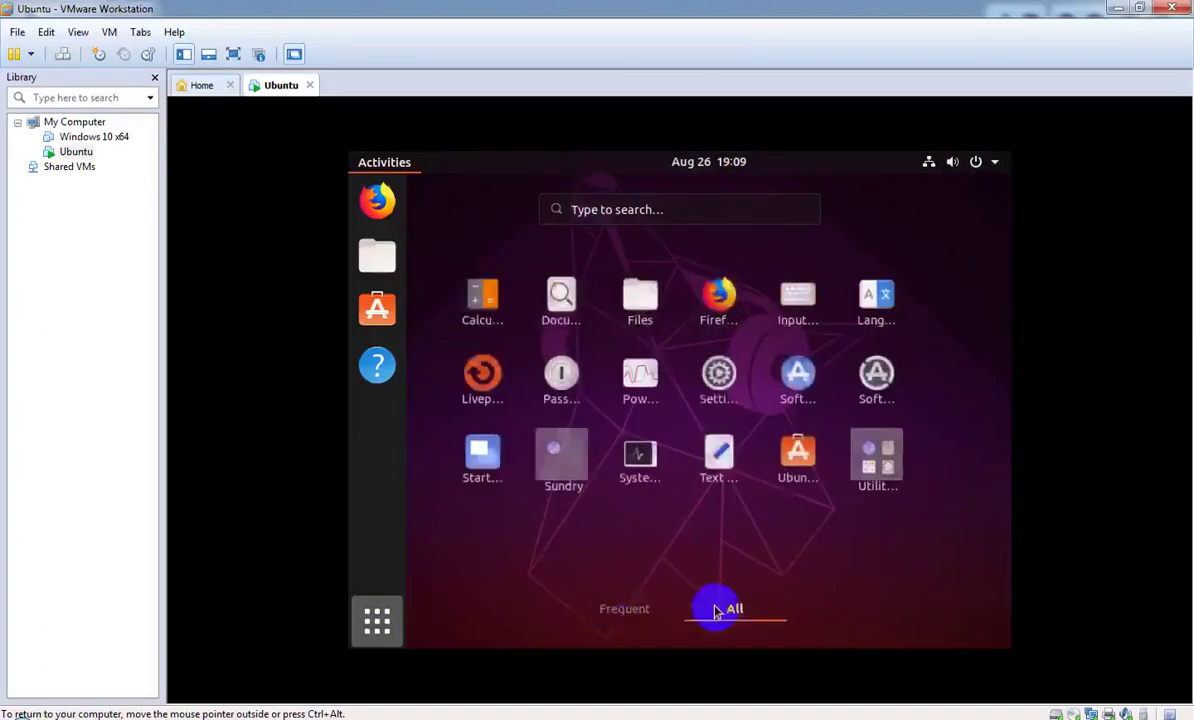
pyautogui.click(377, 621)
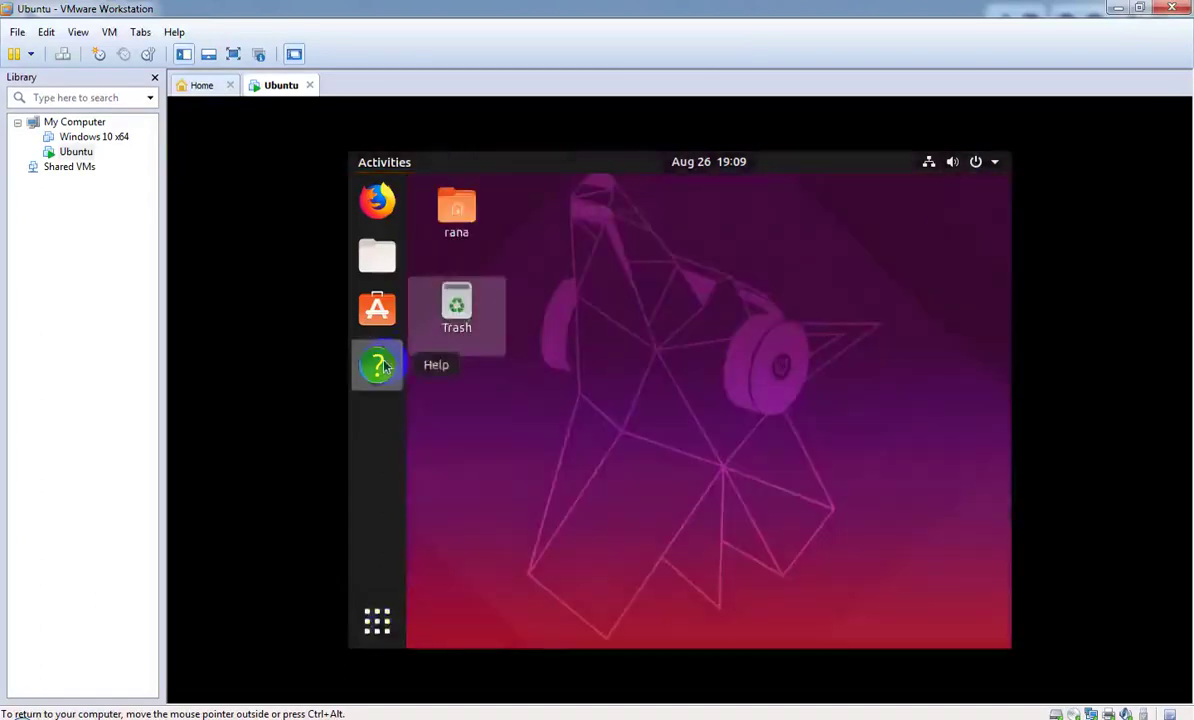
pyautogui.click(977, 163)
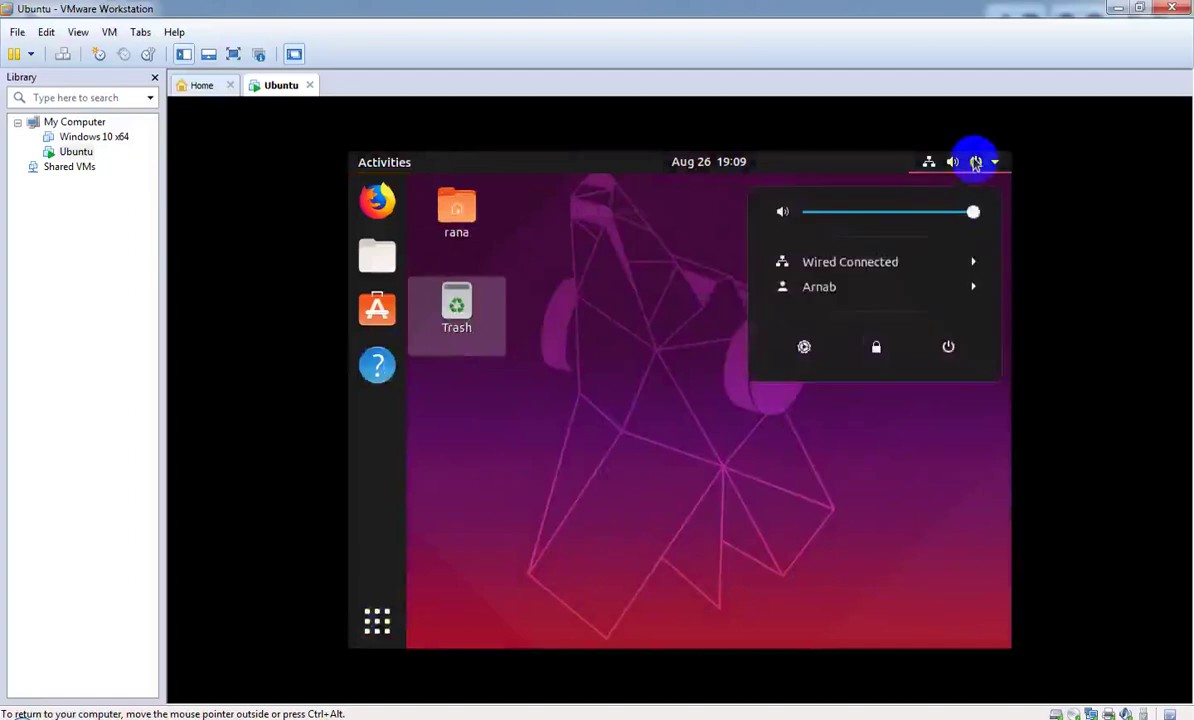
pyautogui.click(977, 163)
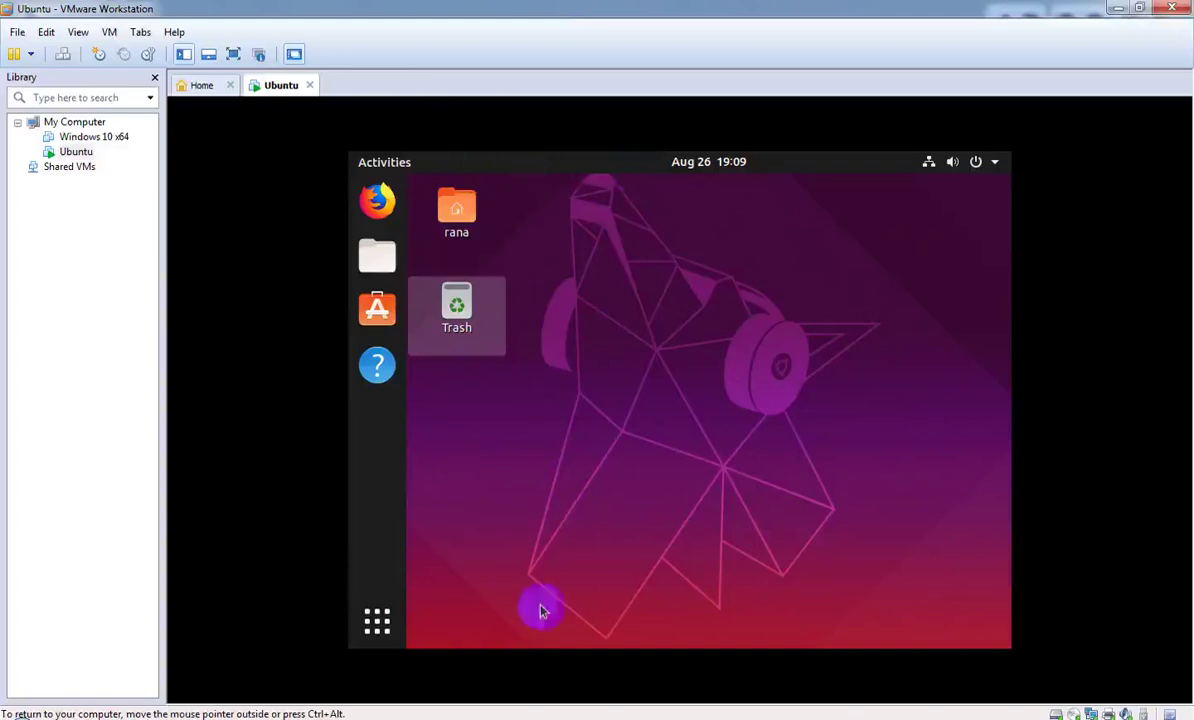
# Open a Terminal from the desktop and run ls and whoami to list the home folder and check the current user
pyautogui.rightClick(545, 643)
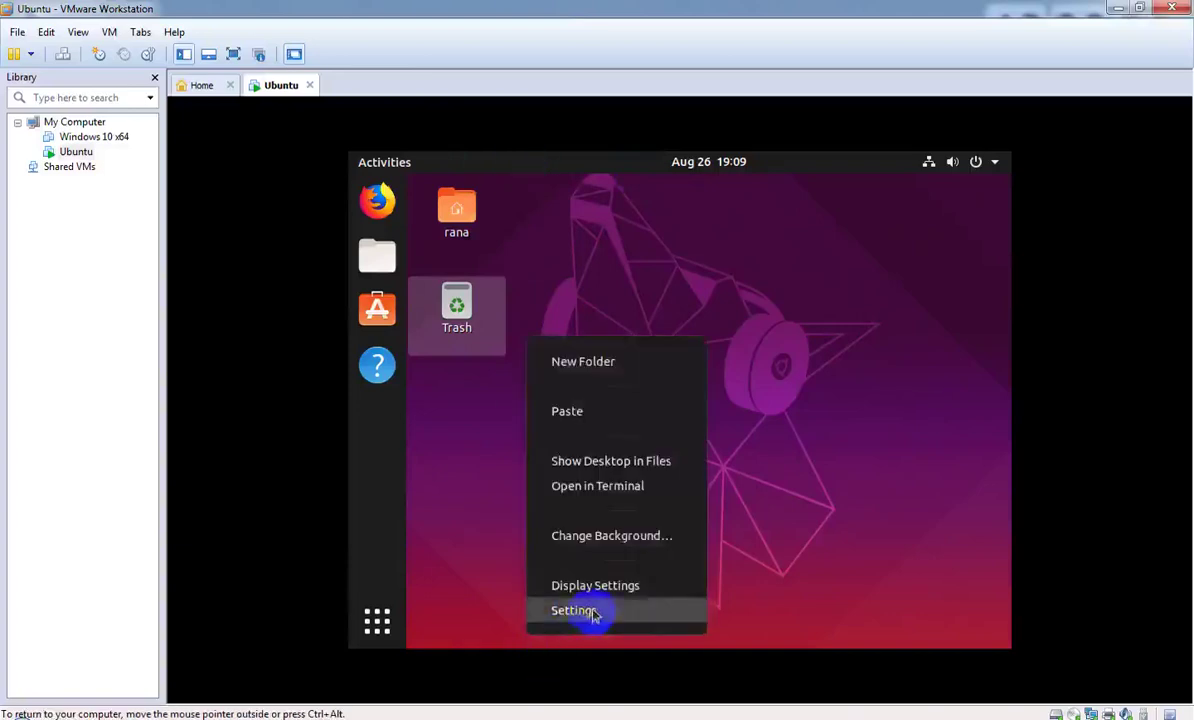
pyautogui.click(596, 489)
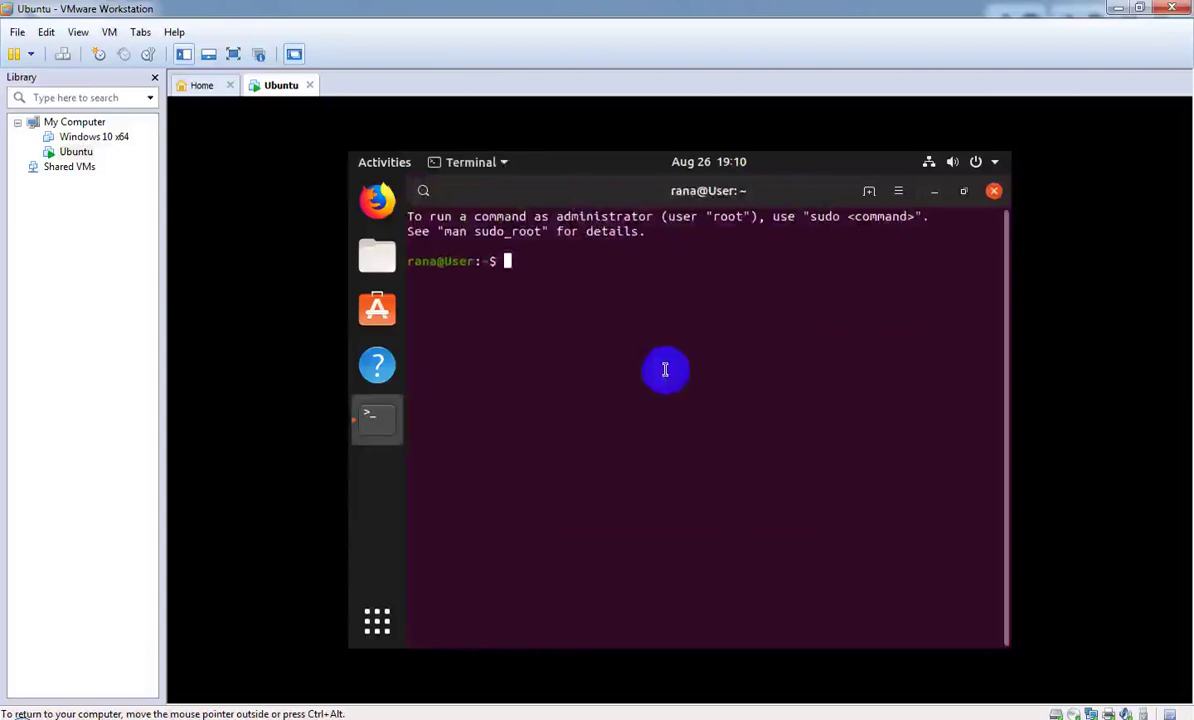
pyautogui.write('ls')
pyautogui.press('Return')
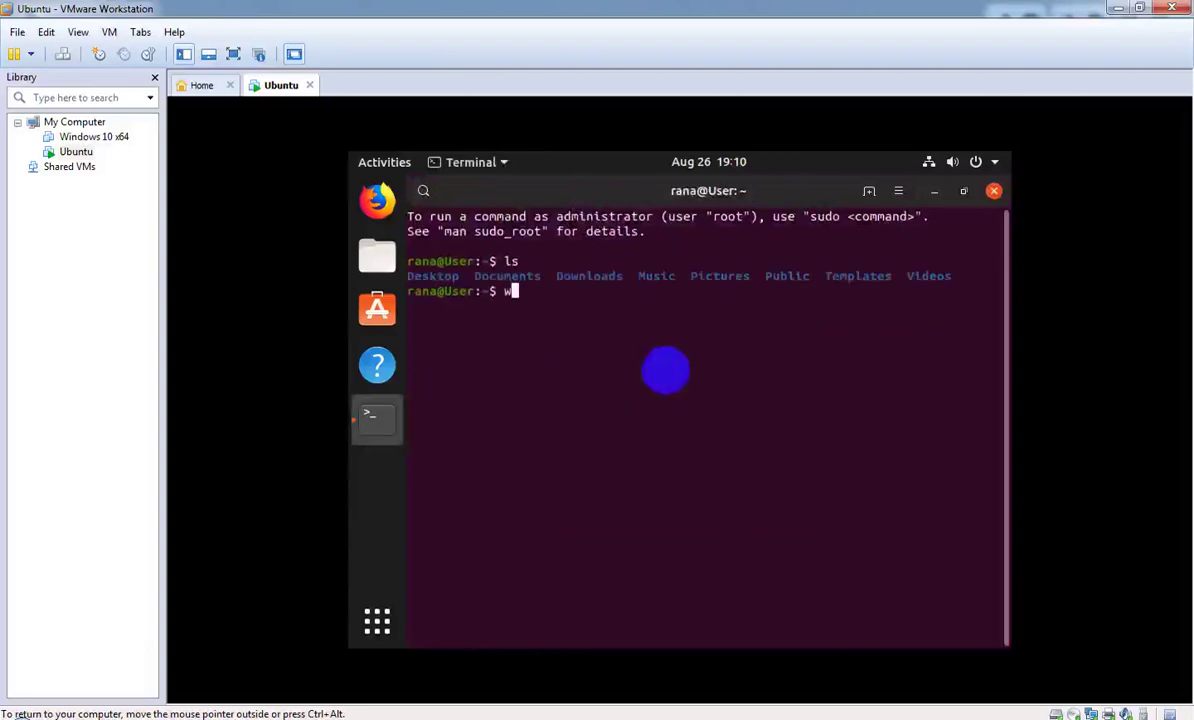
pyautogui.write('whoami')
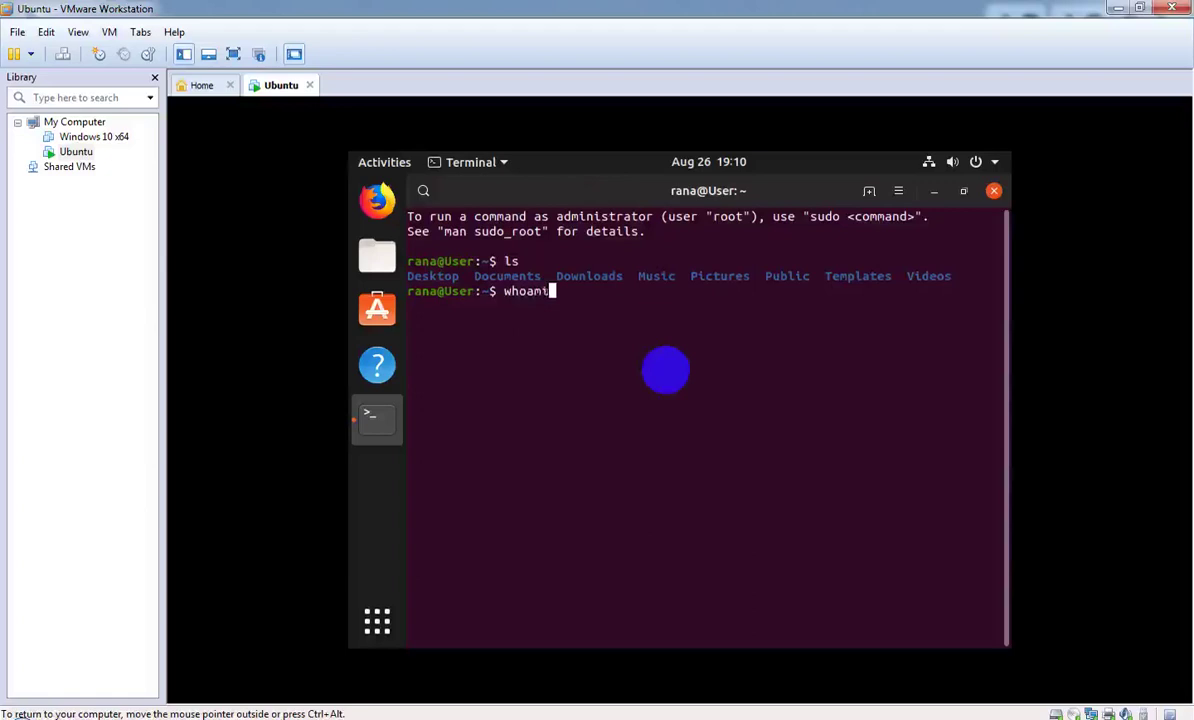
pyautogui.press('Return')
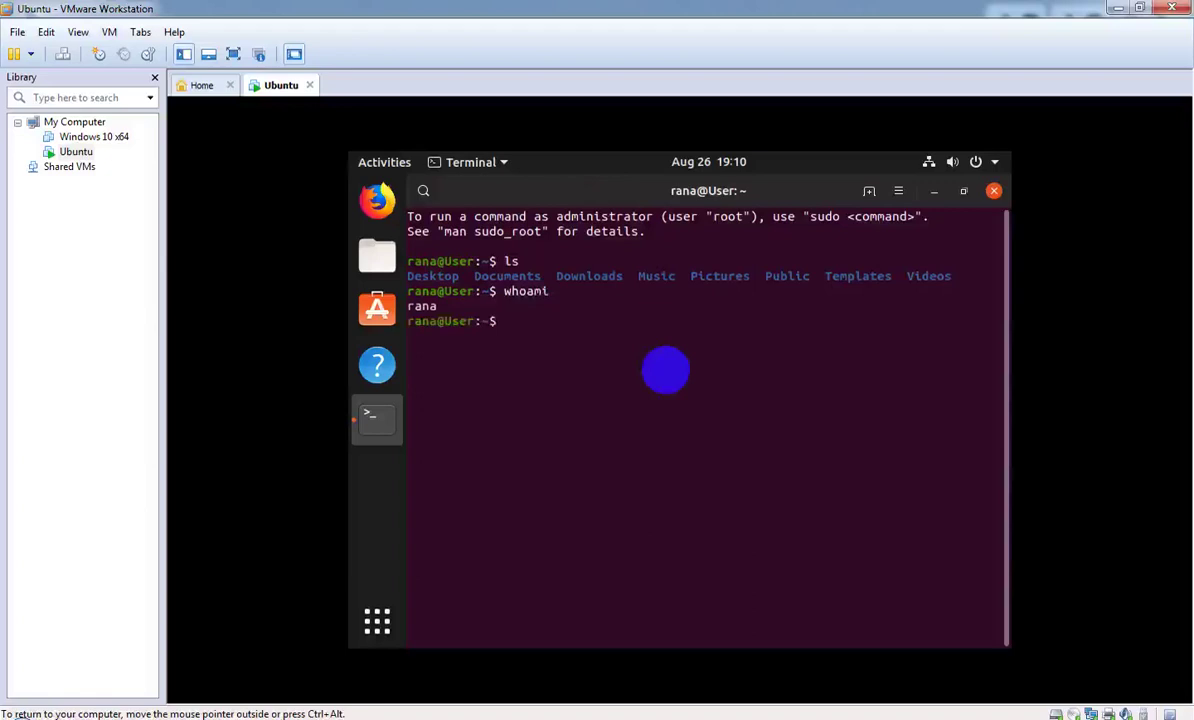
# Try the commands "root", "change root" and "/" in the Terminal, and close it
pyautogui.write('root')
pyautogui.press('Return')
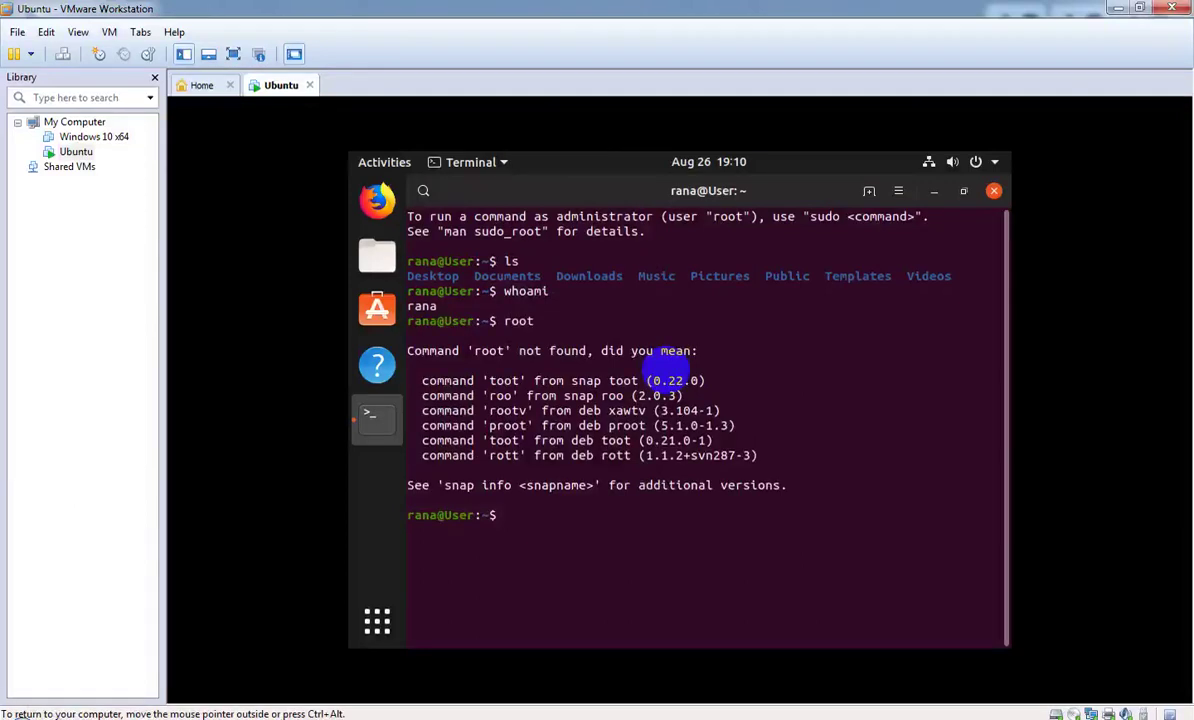
pyautogui.write('change root')
pyautogui.press('Return')
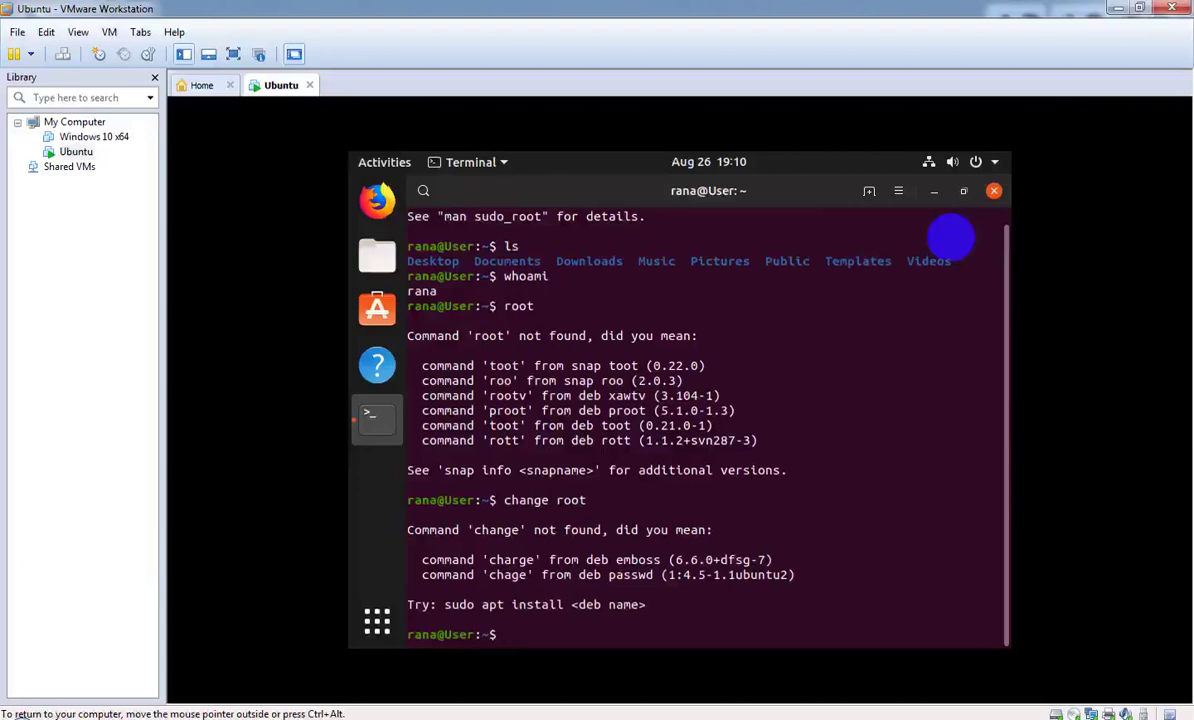
pyautogui.write('/')
pyautogui.press('Return')
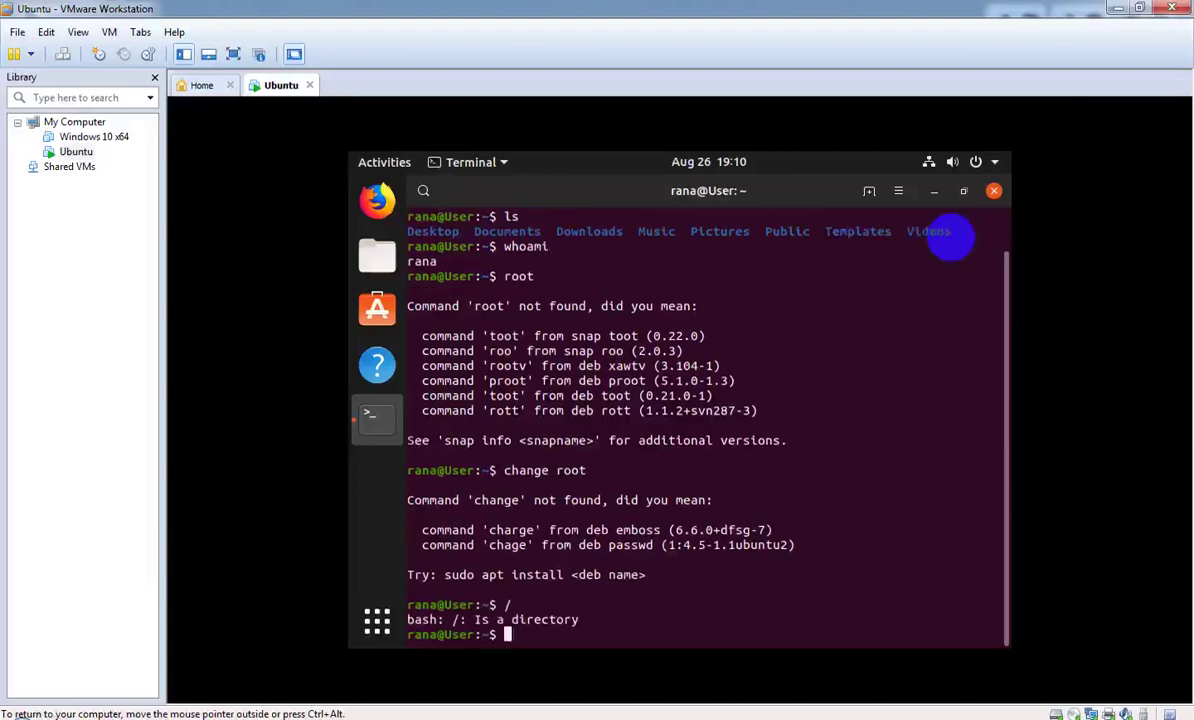
pyautogui.click(994, 191)
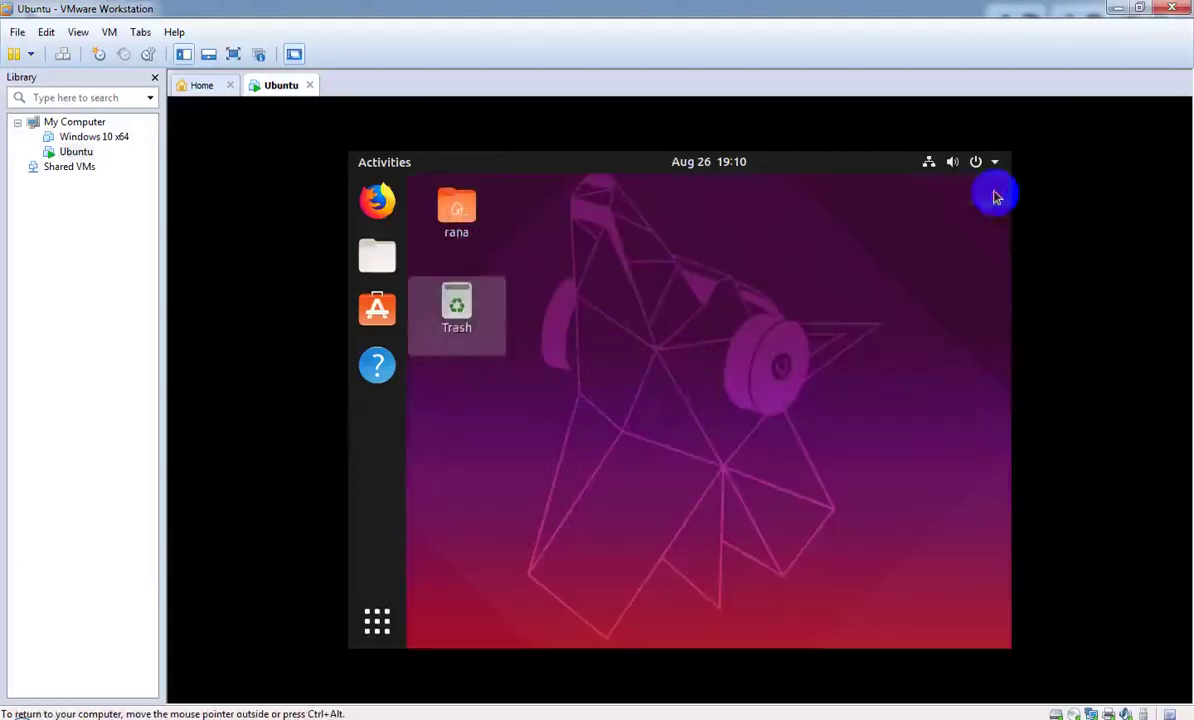
# Check the options offered for the desktop, dismiss them, and open the system Settings
pyautogui.rightClick(701, 277)
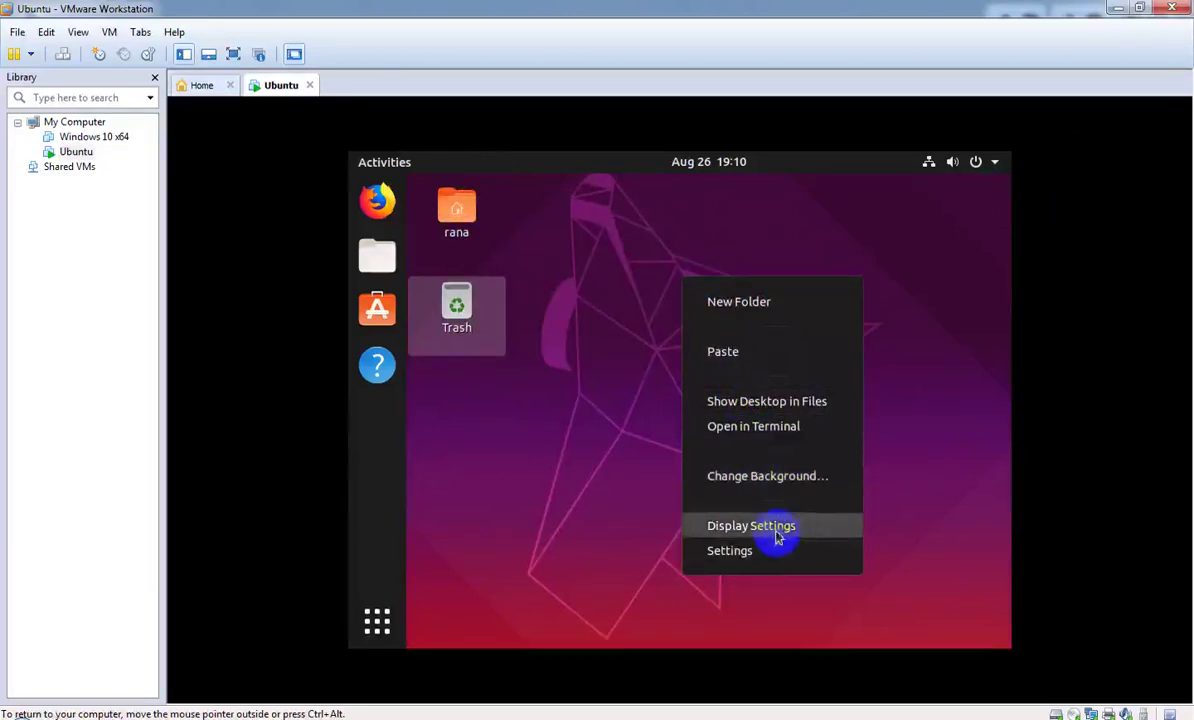
pyautogui.click(597, 456)
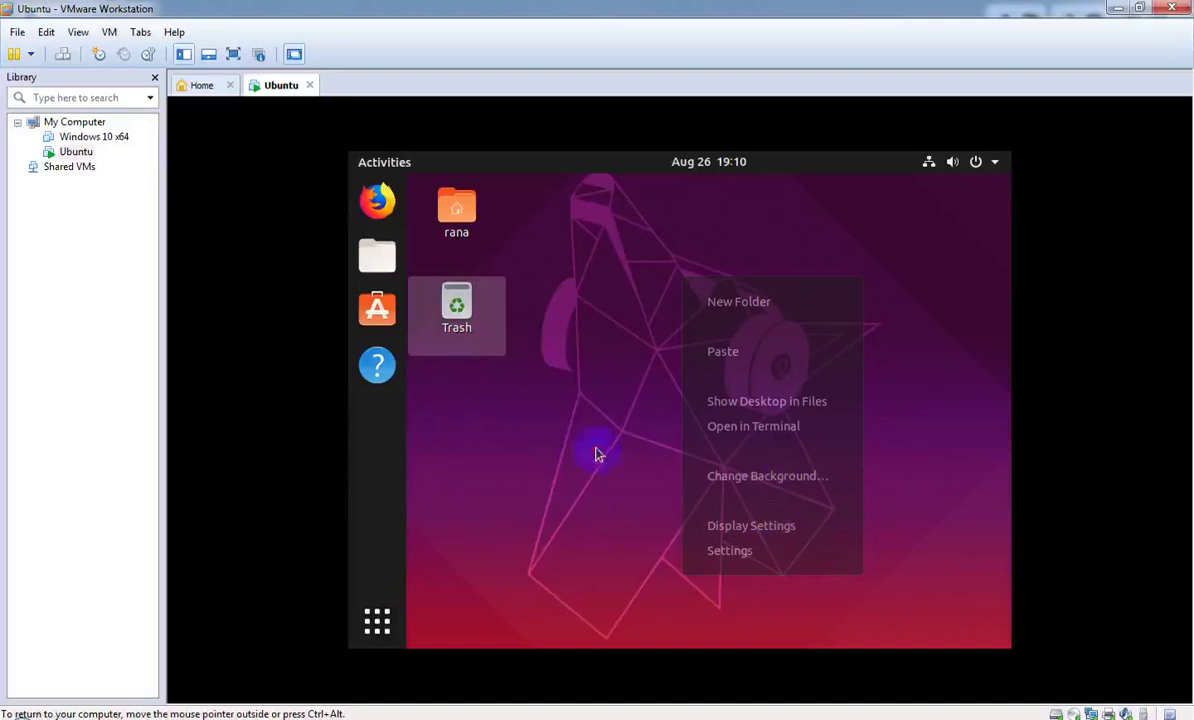
pyautogui.click(995, 163)
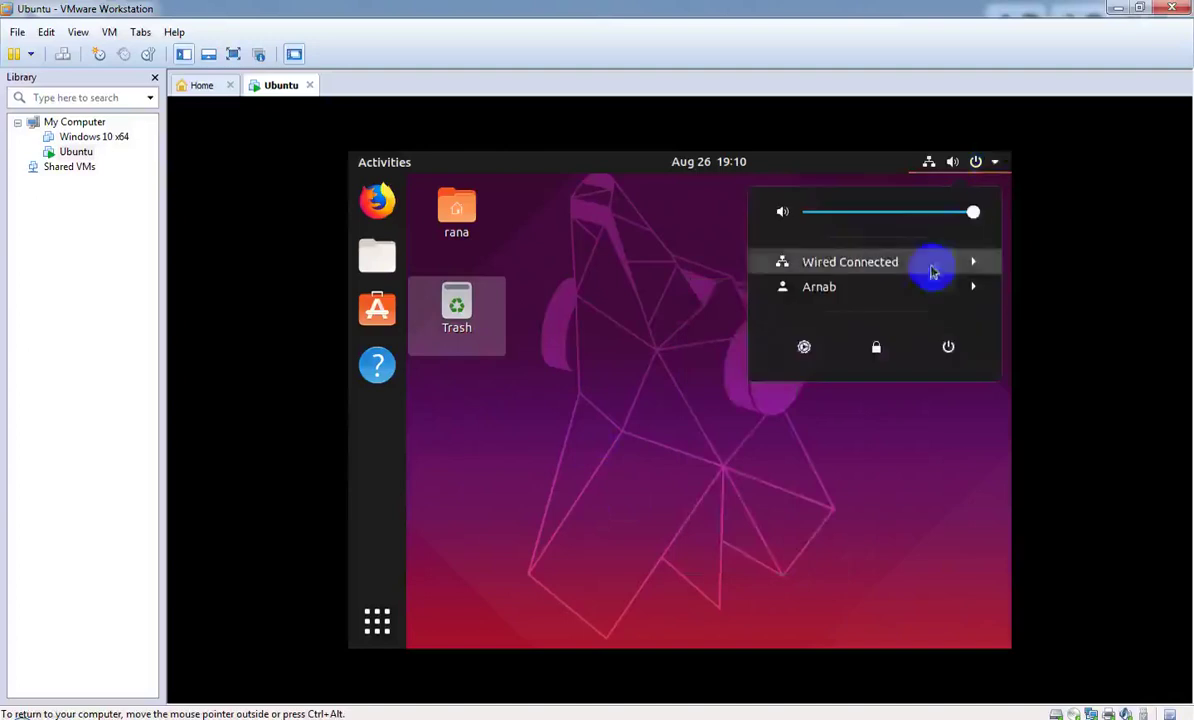
pyautogui.click(808, 352)
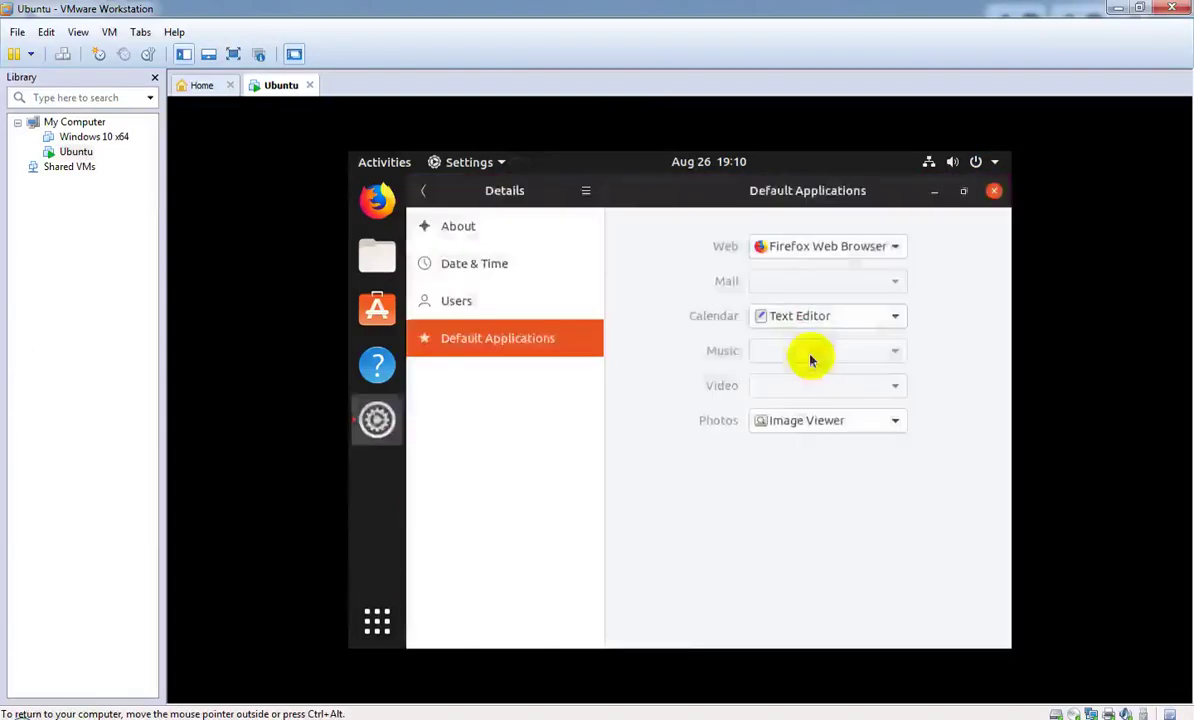
# Close the Settings window, power off the Ubuntu guest, and release the input back to the host computer
pyautogui.click(994, 192)
pyautogui.click(994, 162)
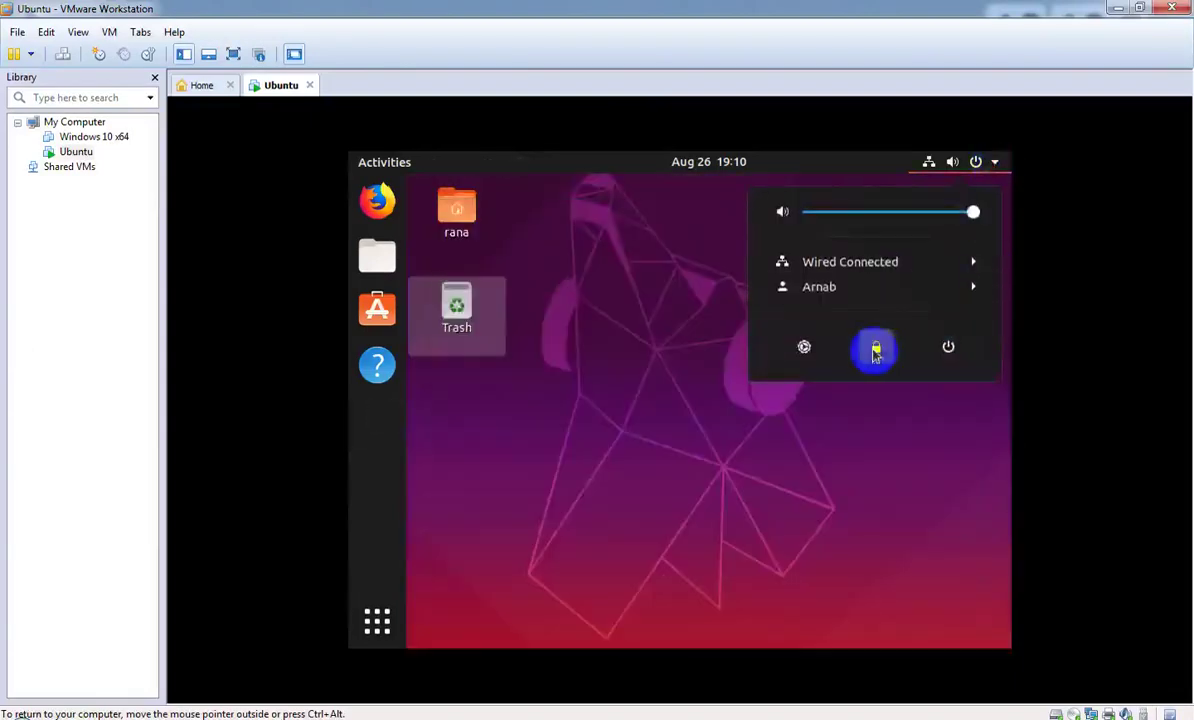
pyautogui.click(949, 347)
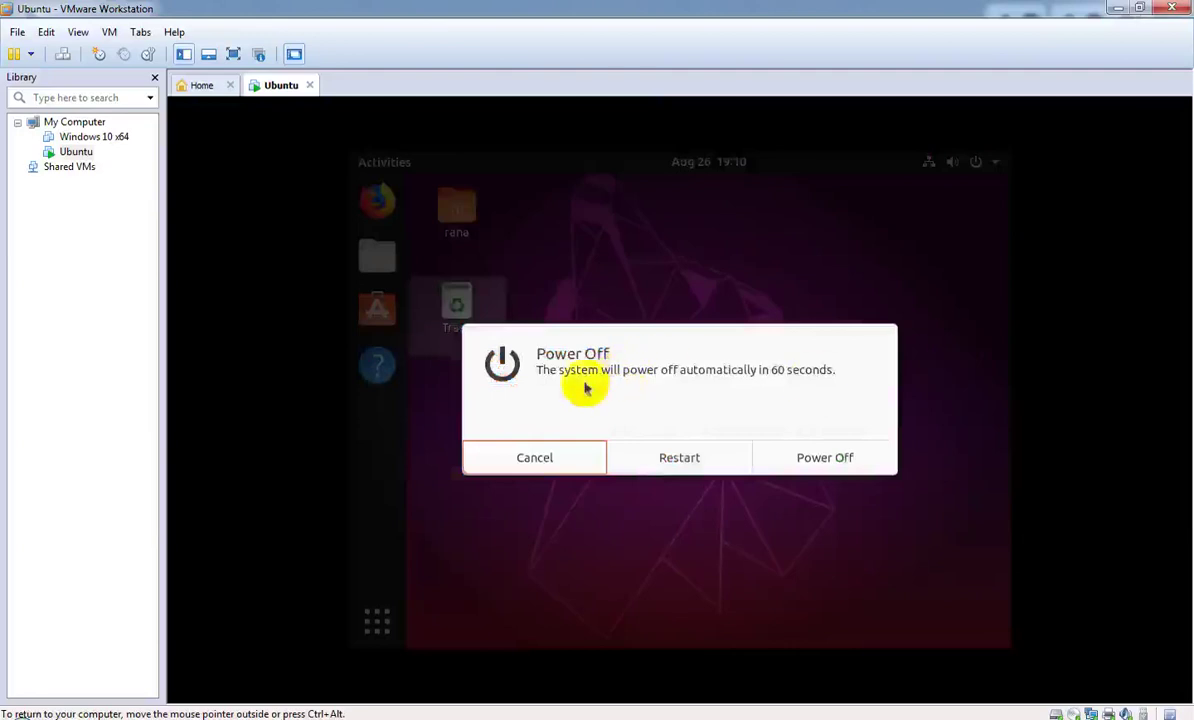
pyautogui.click(833, 461)
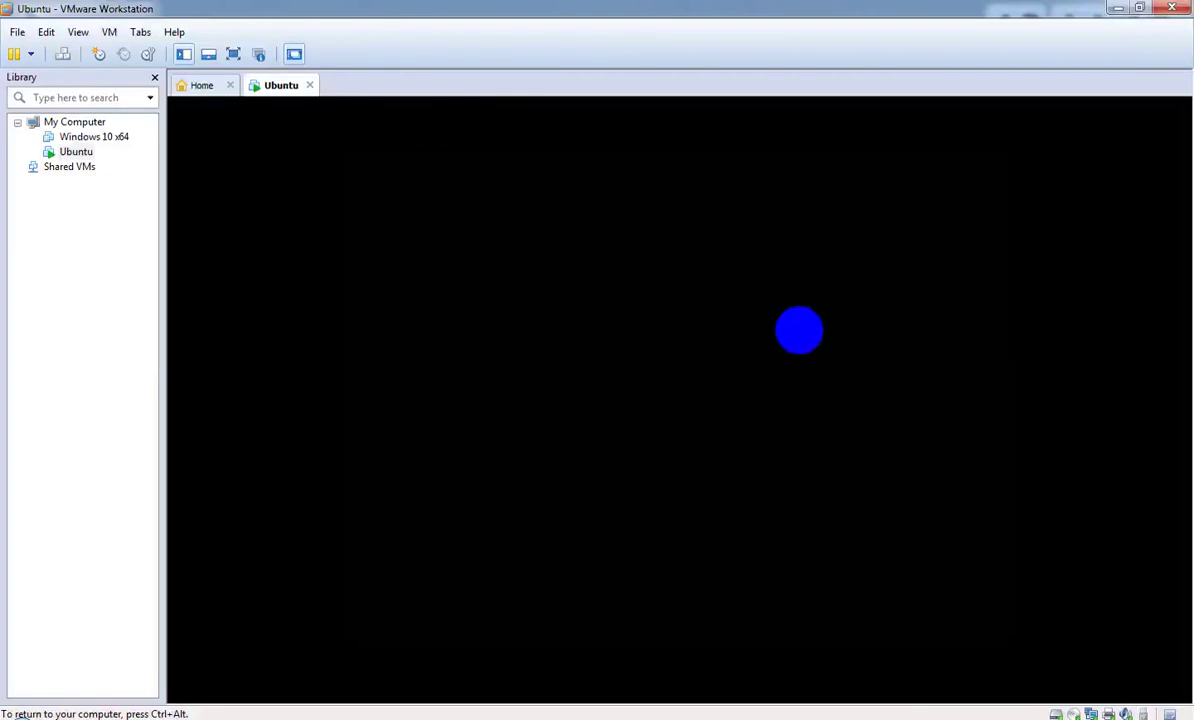
pyautogui.hotkey('ctrl', 'alt')
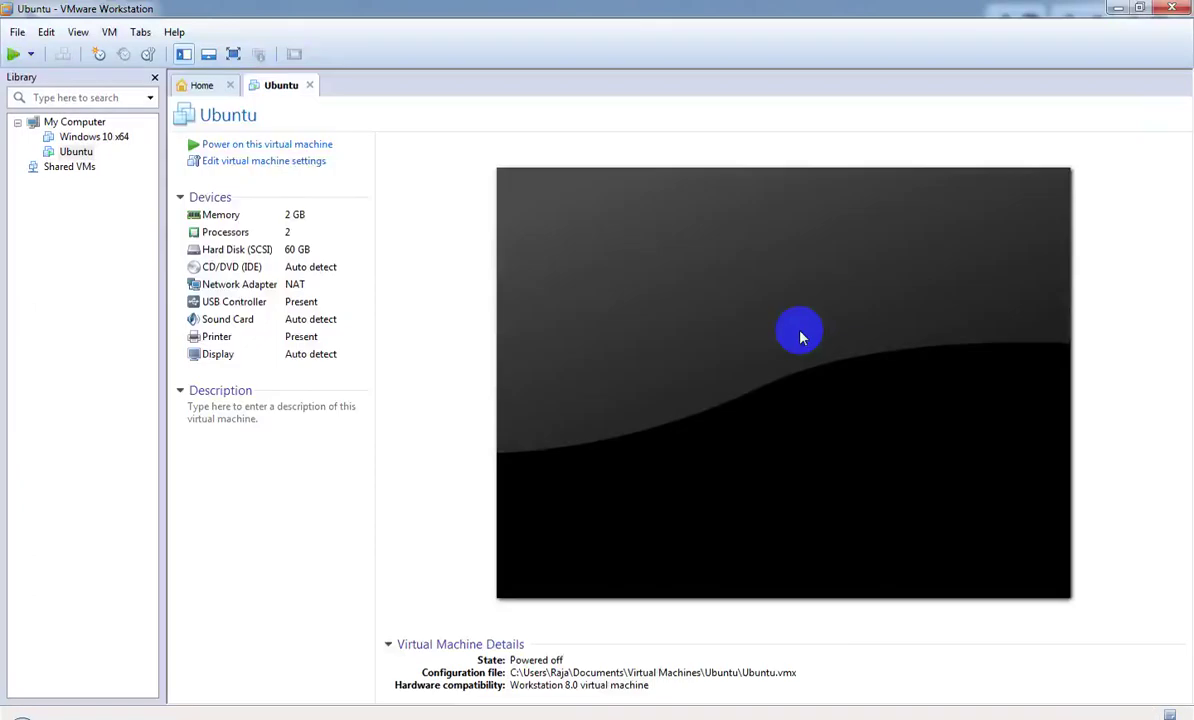
# Check the CD/DVD (IDE) device in the Ubuntu virtual machine's settings and leave them without making changes
pyautogui.click(245, 270)
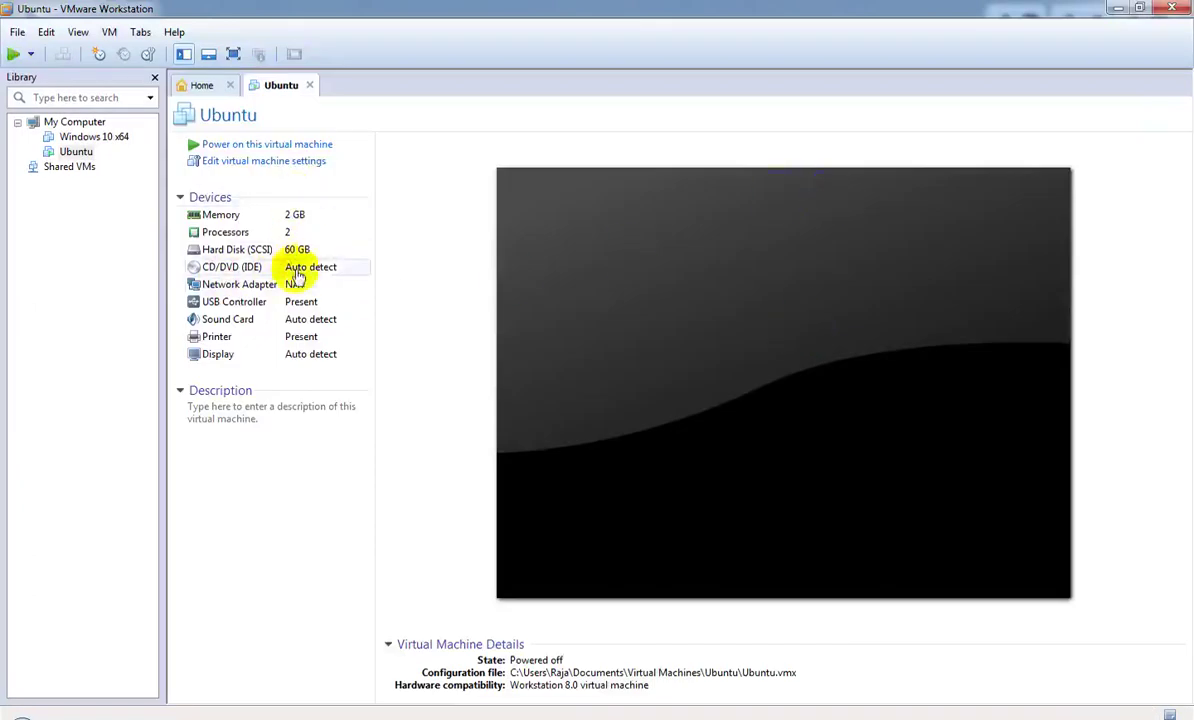
pyautogui.doubleClick(322, 268)
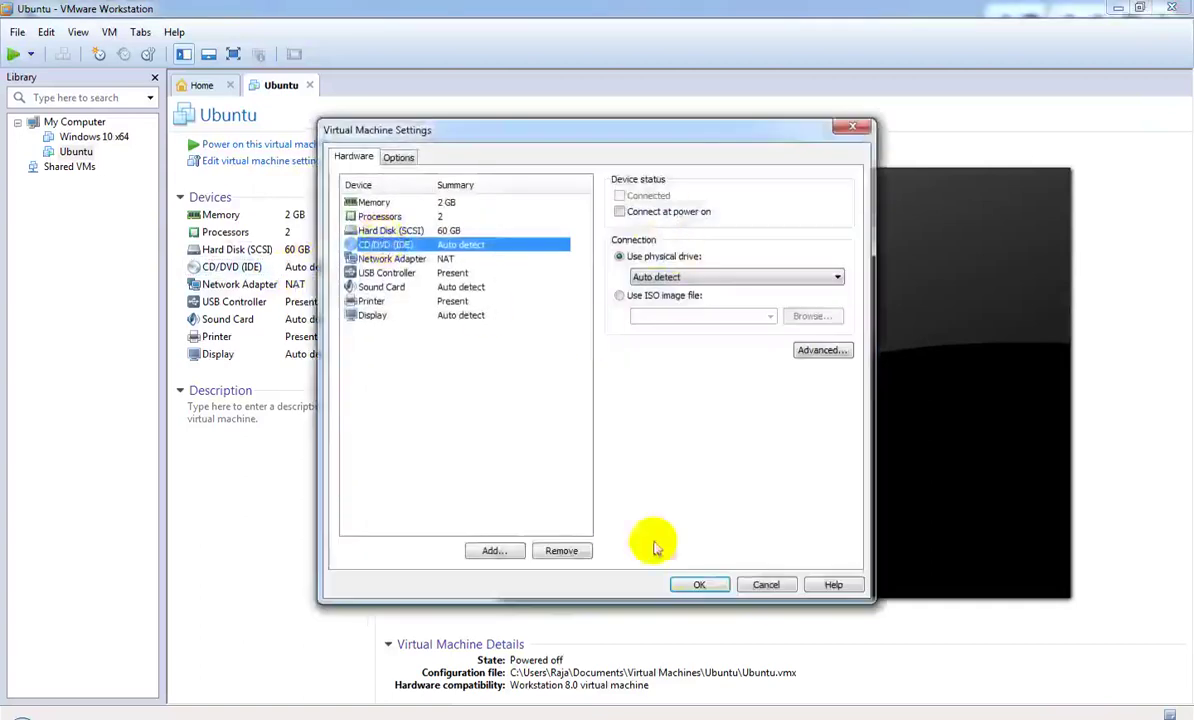
pyautogui.click(766, 584)
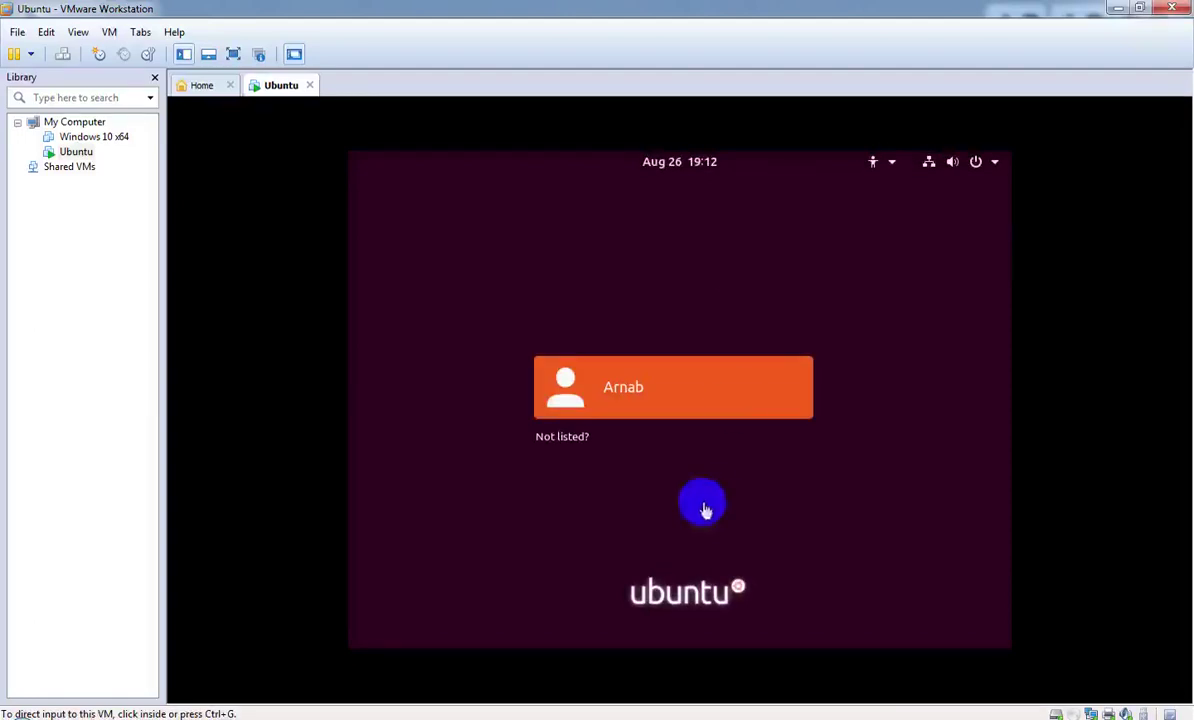
# Try to sign in to Ubuntu as the unlisted user "root", entering the account password
pyautogui.click(633, 464)
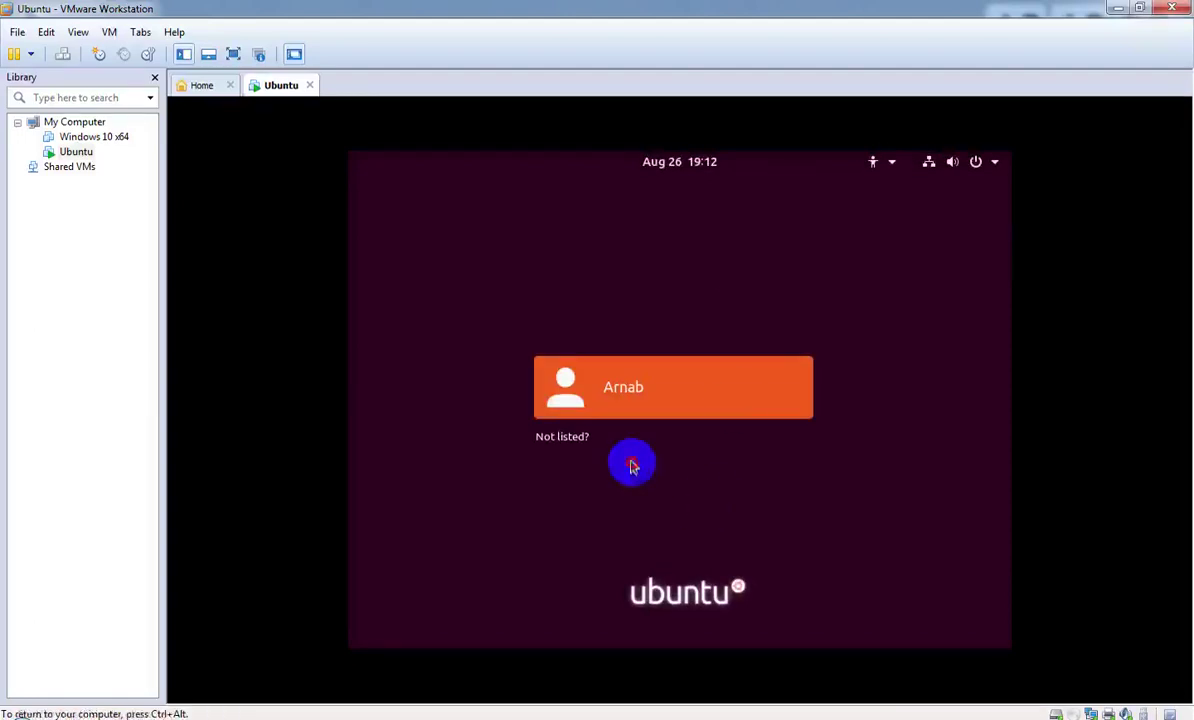
pyautogui.click(562, 440)
pyautogui.click(655, 396)
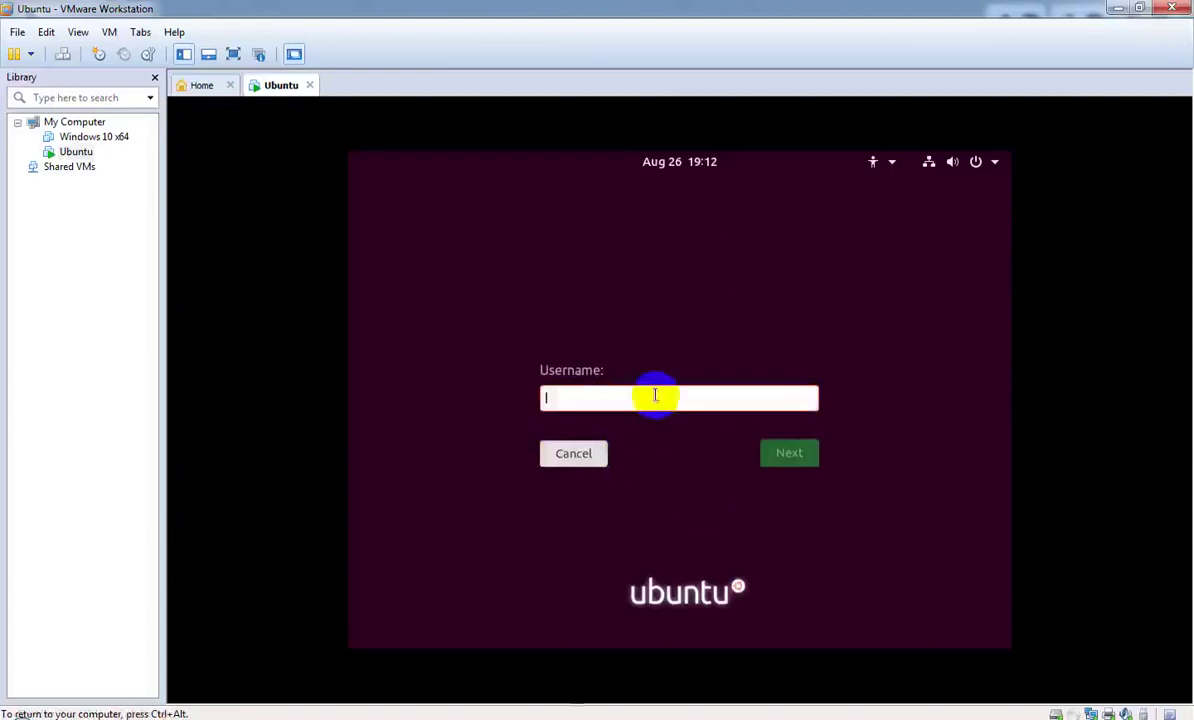
pyautogui.write('root')
pyautogui.press('Return')
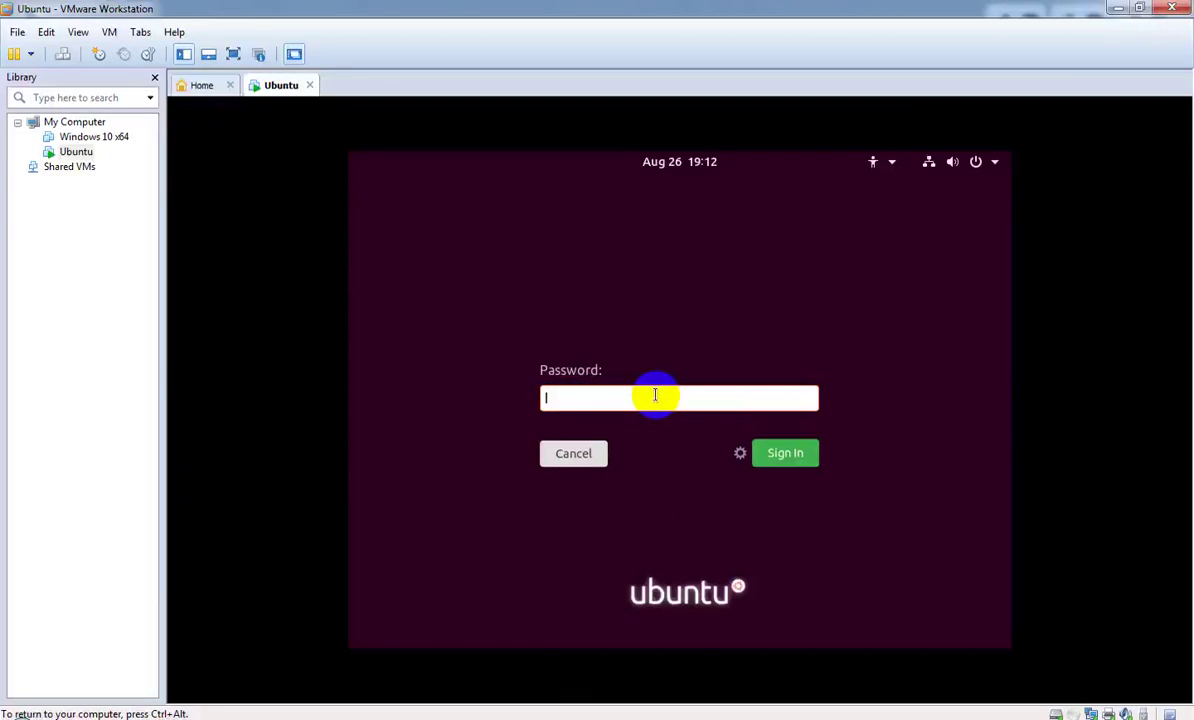
pyautogui.write('****')
pyautogui.press('Return')
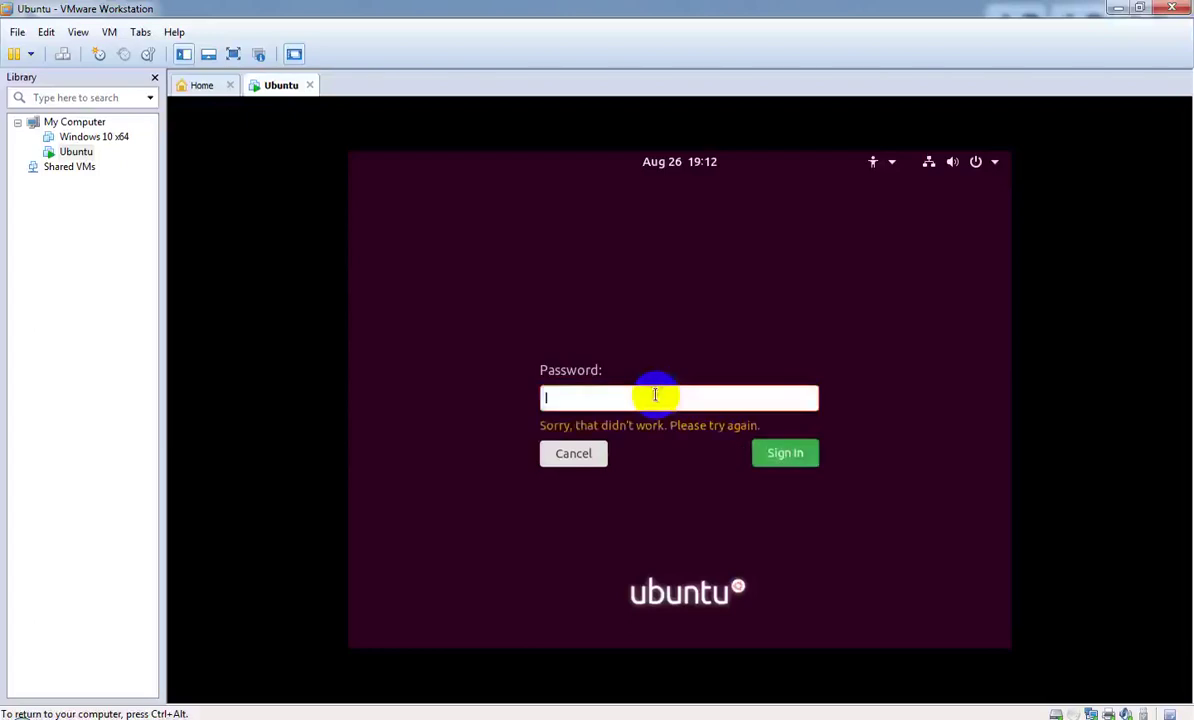
# Retry the root sign-in by entering the password field again, and cancel back to the user list
pyautogui.press('Return')
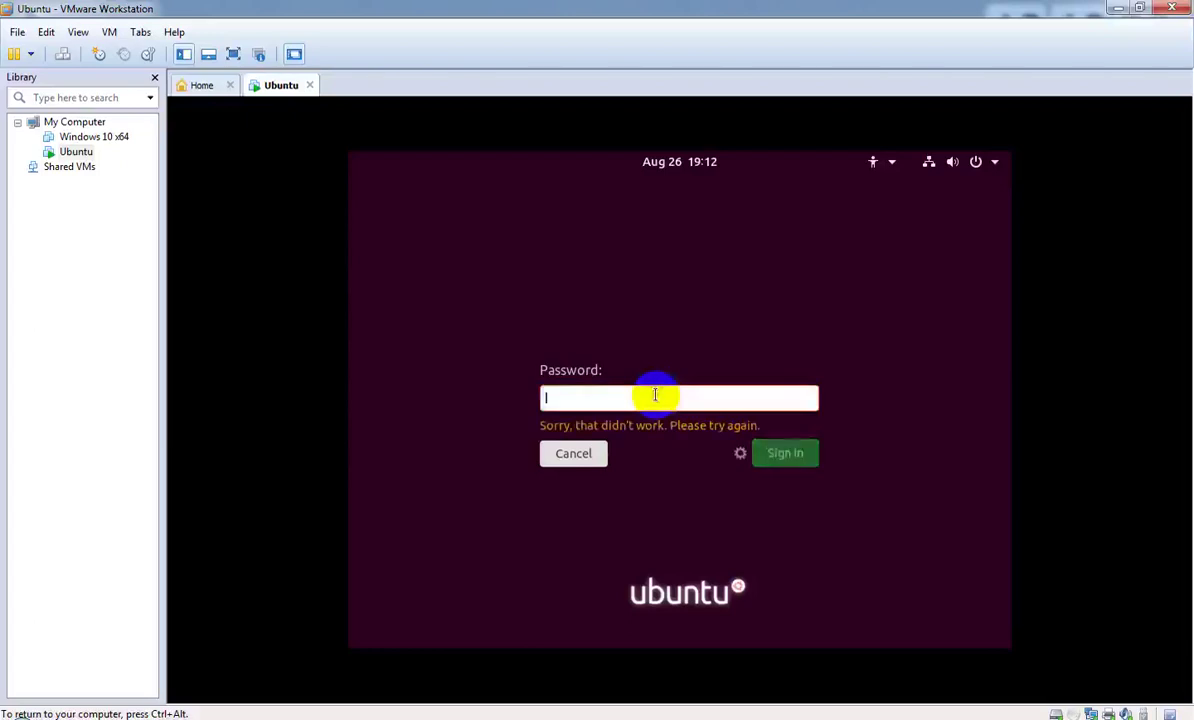
pyautogui.write('****')
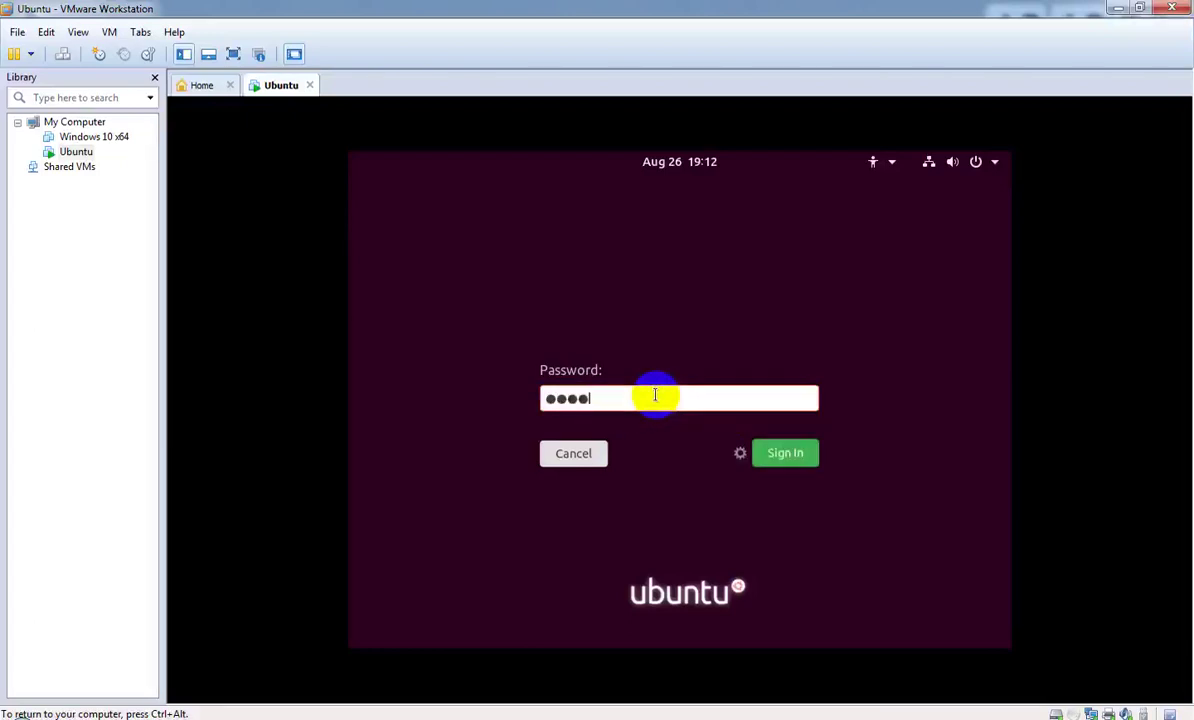
pyautogui.press('Return')
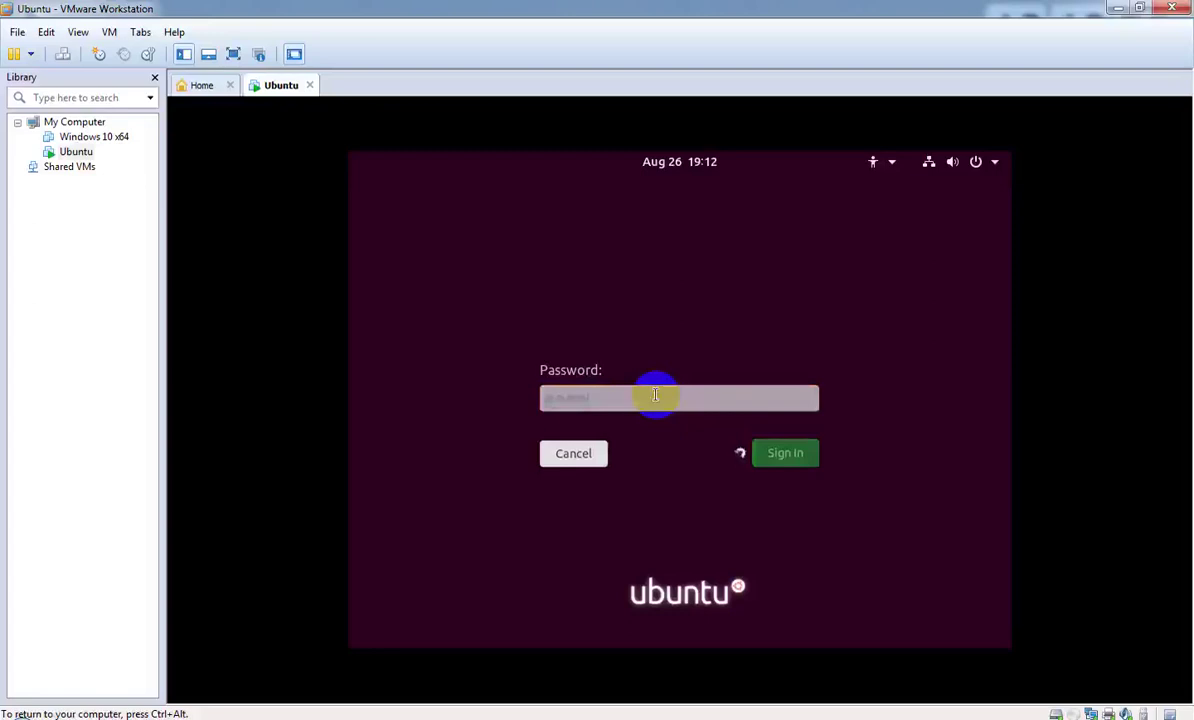
pyautogui.write('*****')
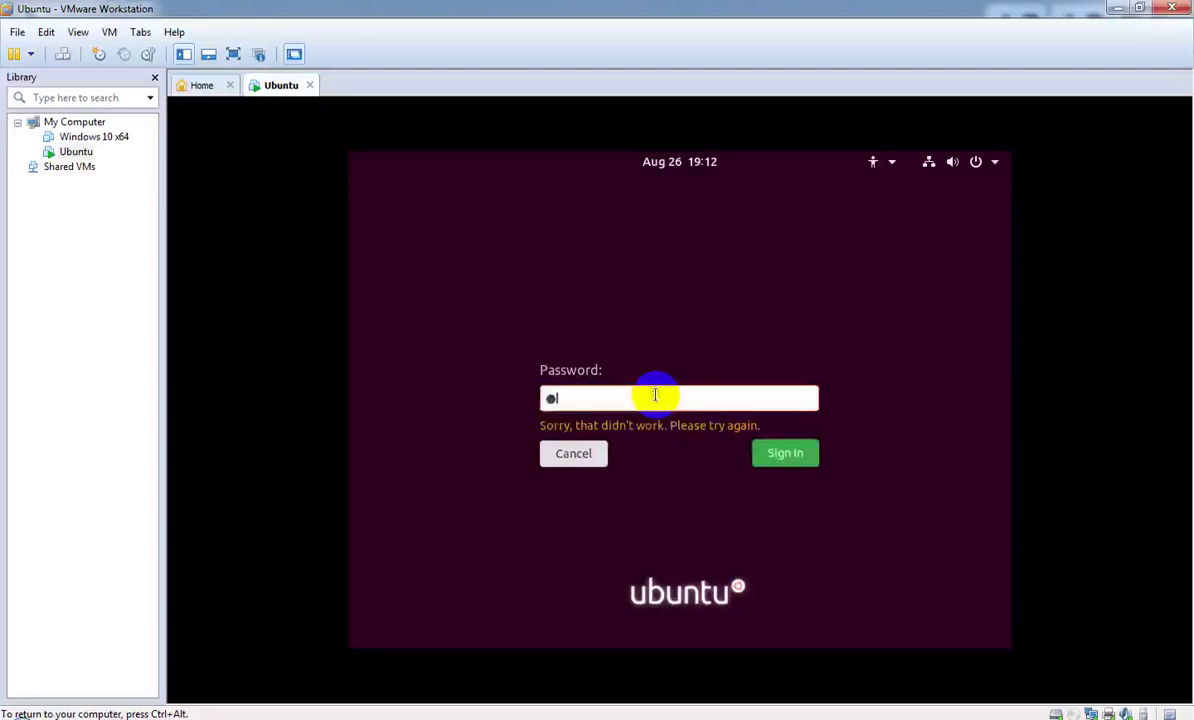
pyautogui.press('Return')
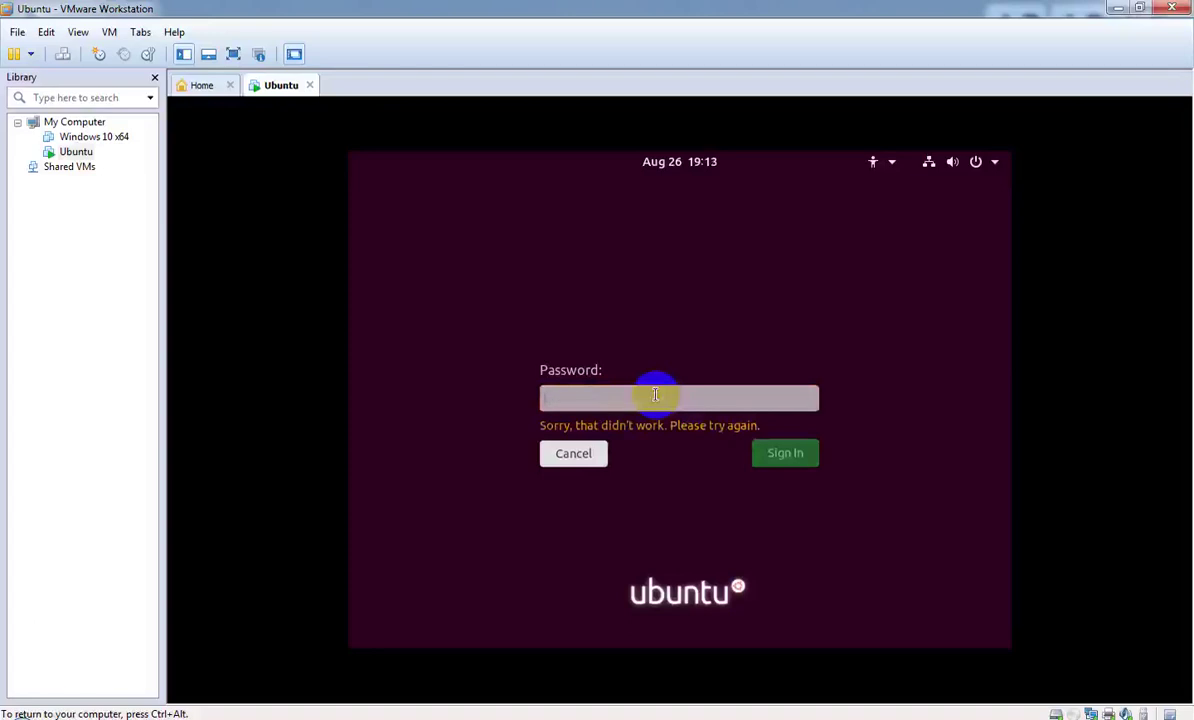
pyautogui.click(574, 453)
# Sign in to the Ubuntu desktop with the listed user account by entering its password
pyautogui.click(615, 383)
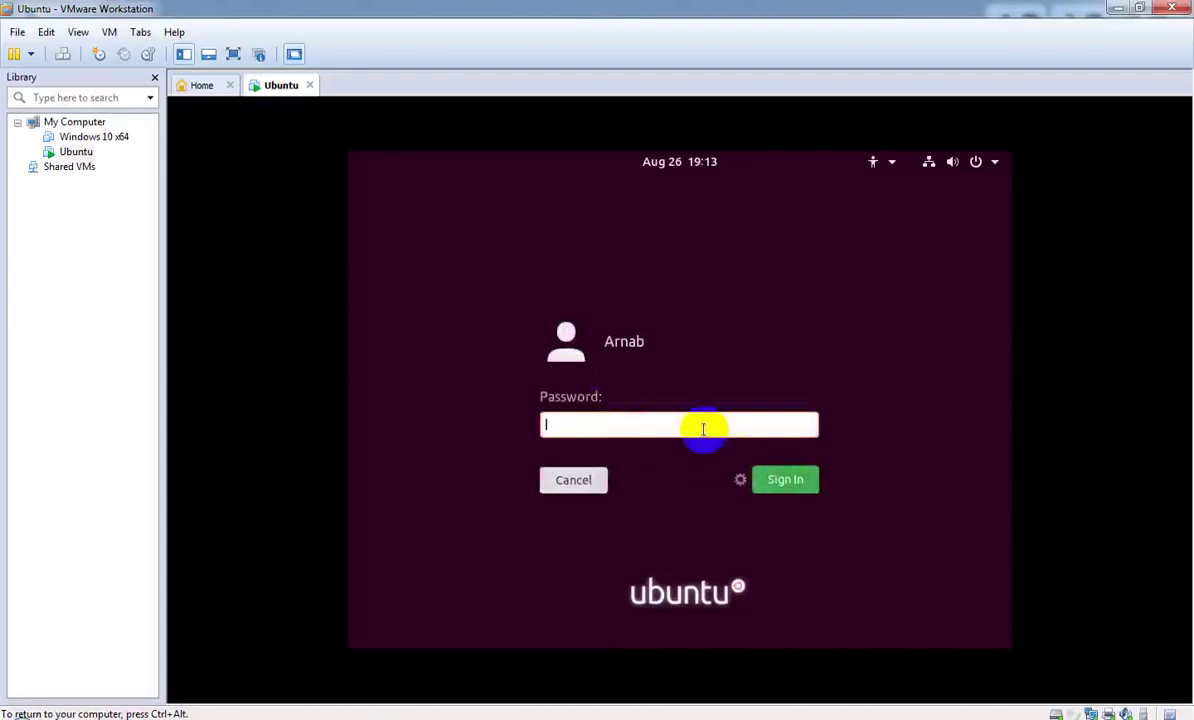
pyautogui.write('*****')
pyautogui.press('Return')
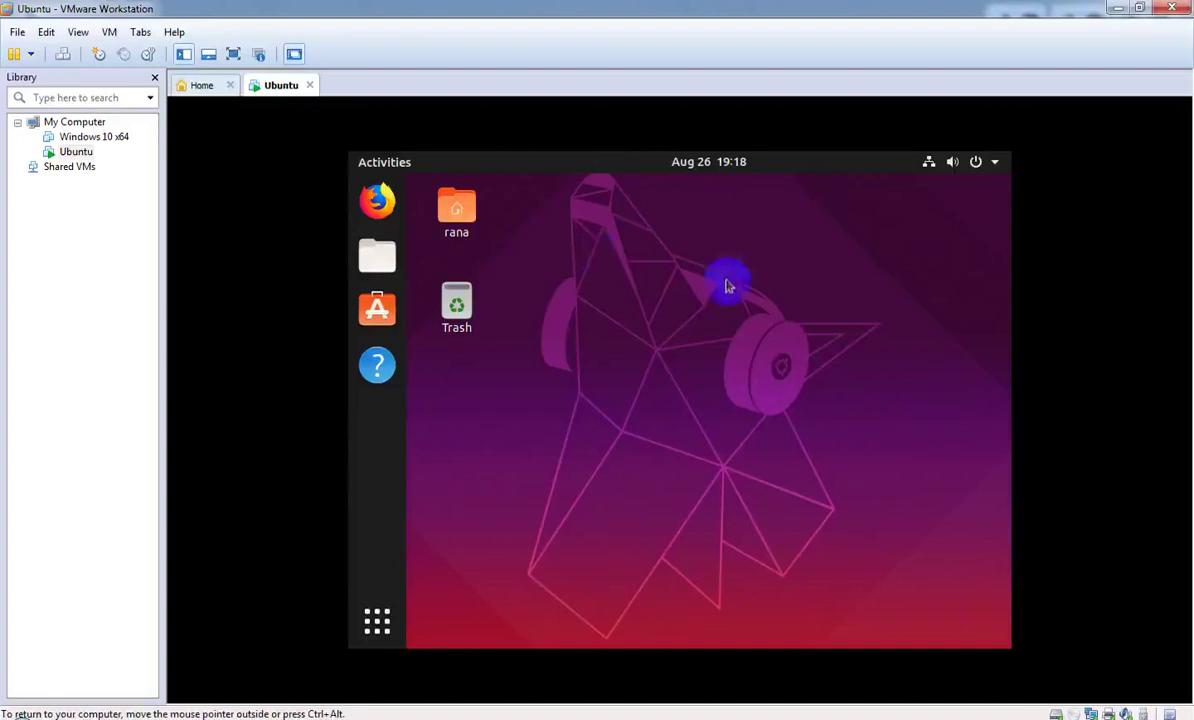
pyautogui.click(702, 425)
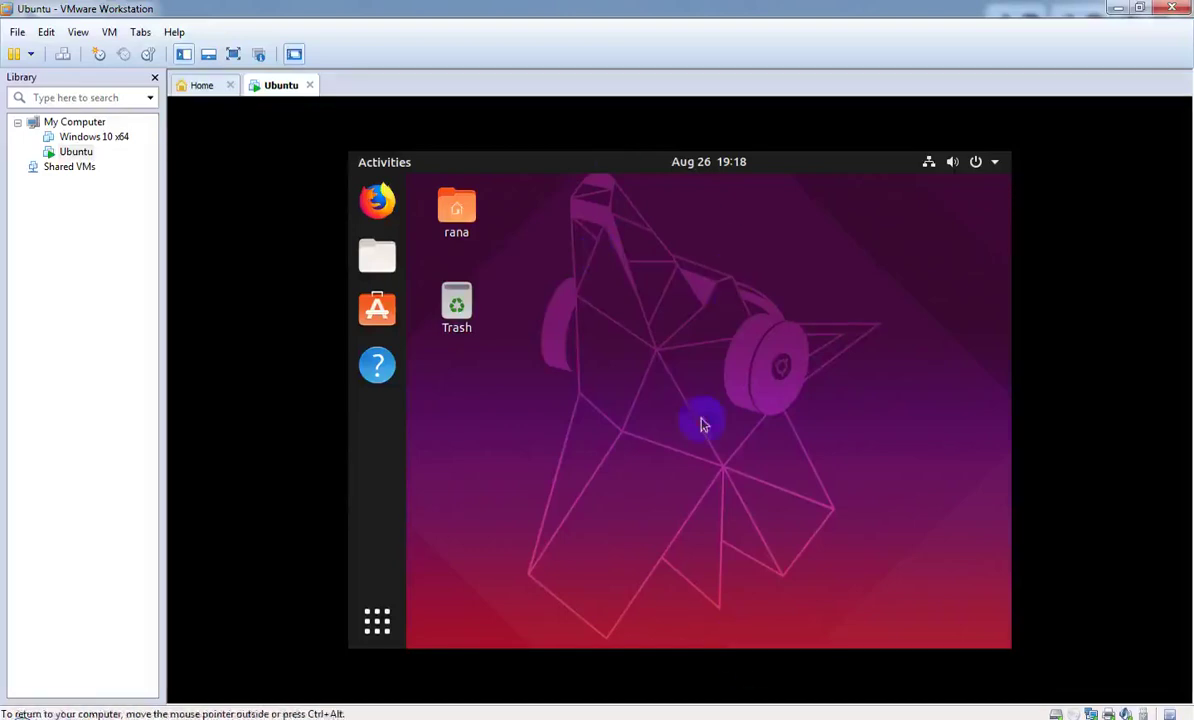
# Shut down the Ubuntu guest from its desktop, confirming Power Off
pyautogui.click(981, 163)
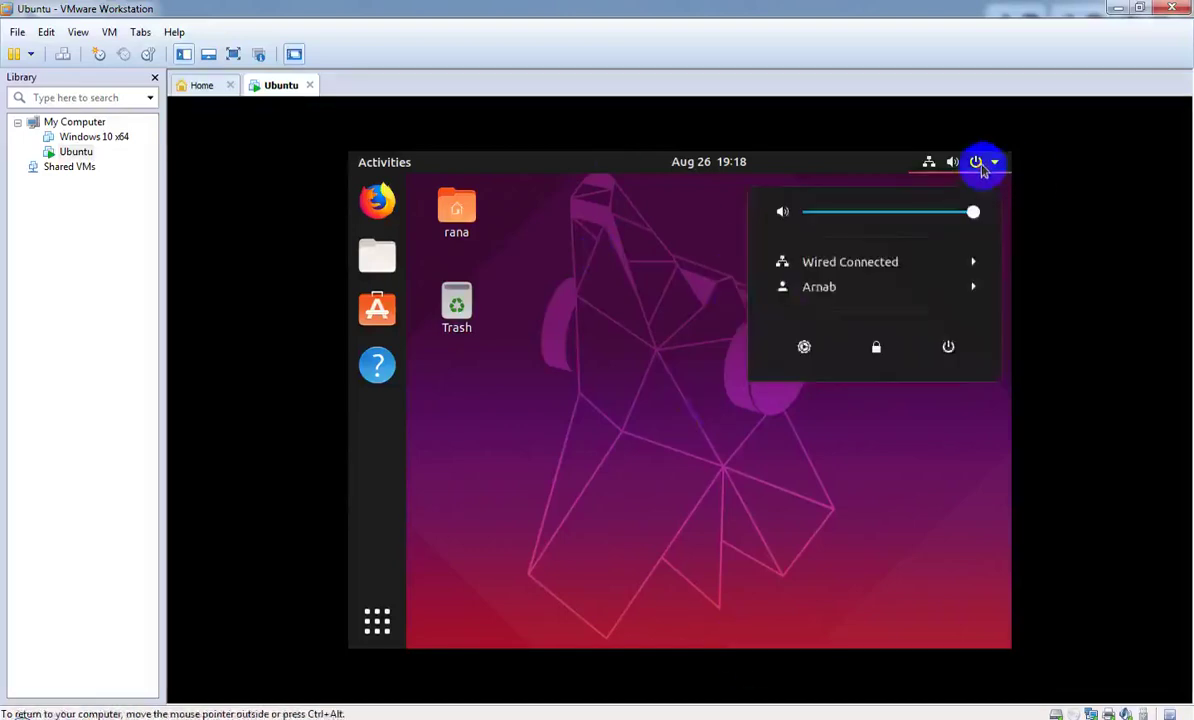
pyautogui.click(950, 347)
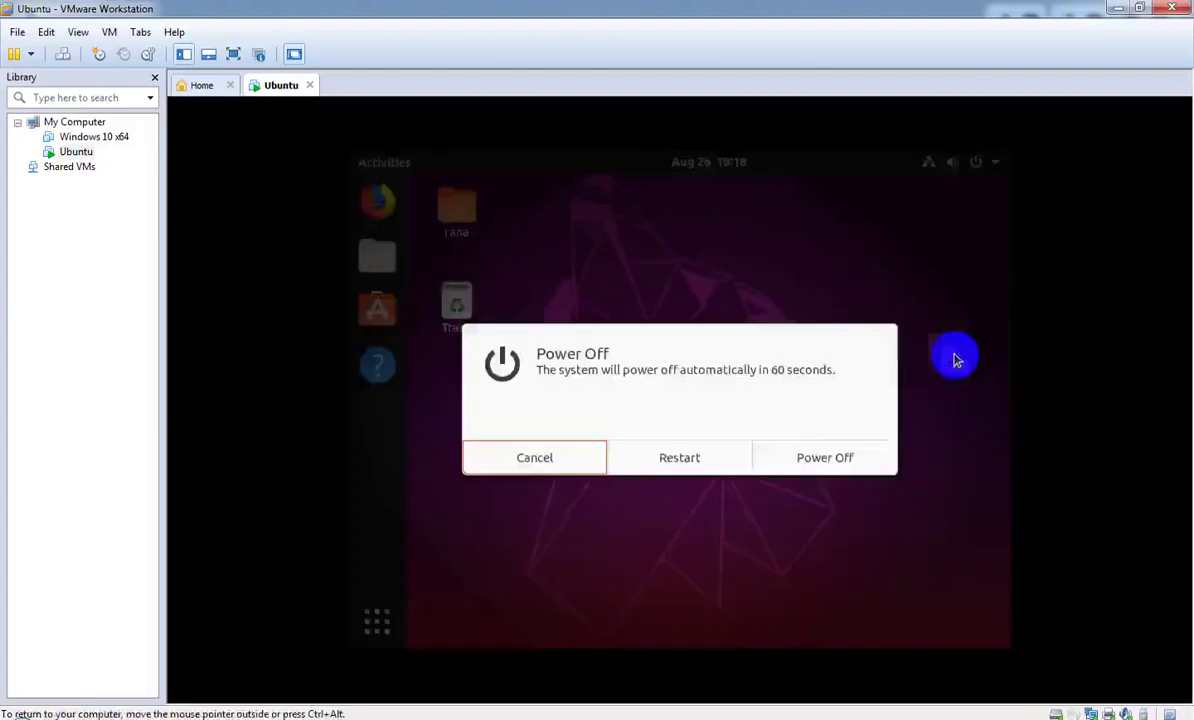
pyautogui.click(813, 459)
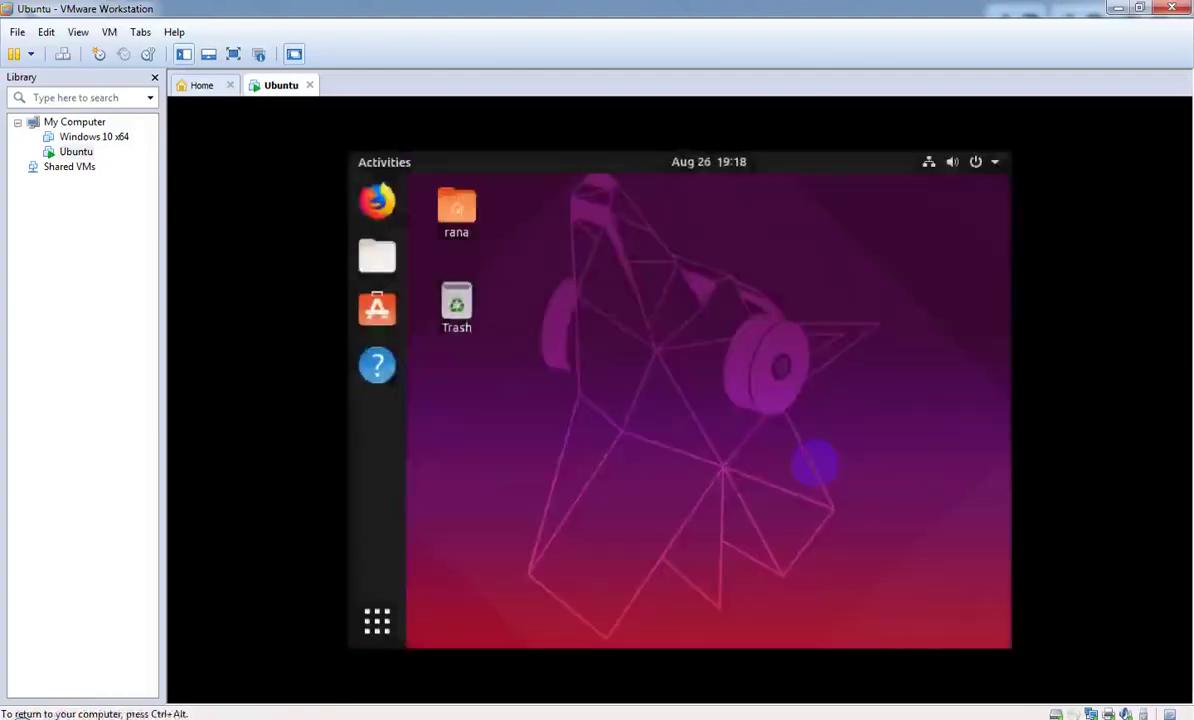